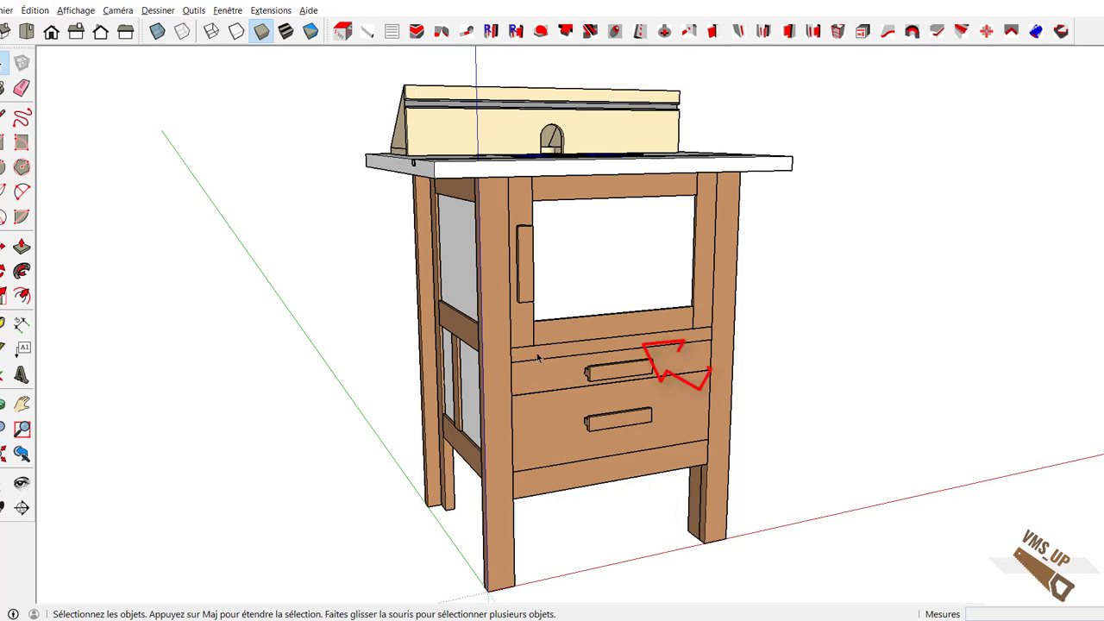
Hide the door group that covers the router compartment on the cabinet's front.
left_click(522, 331)
right_click(522, 331)
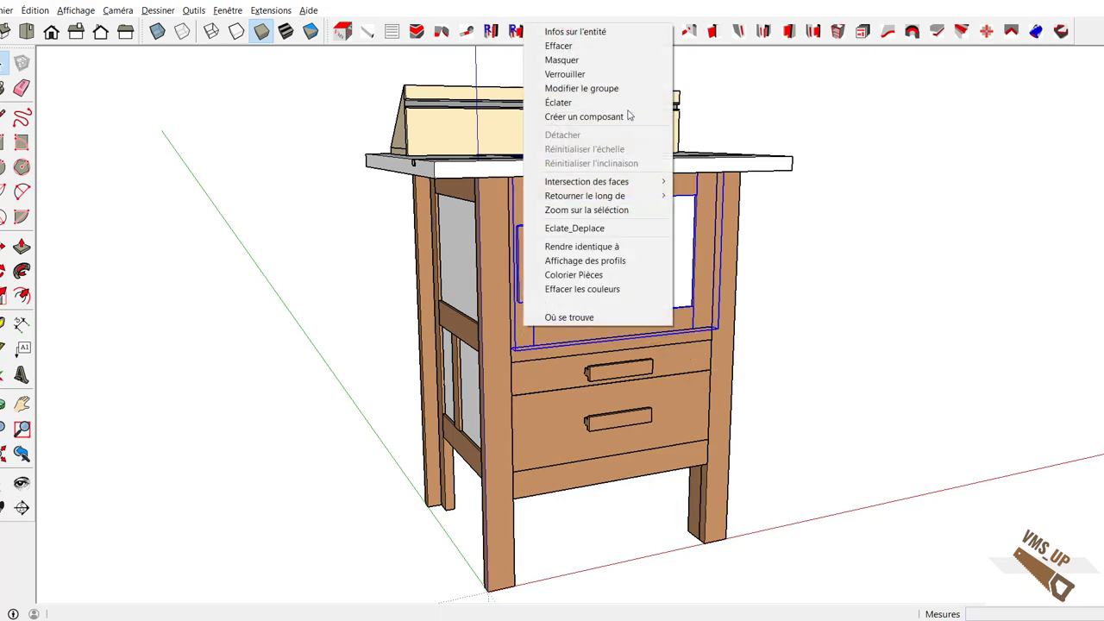
left_click(552, 60)
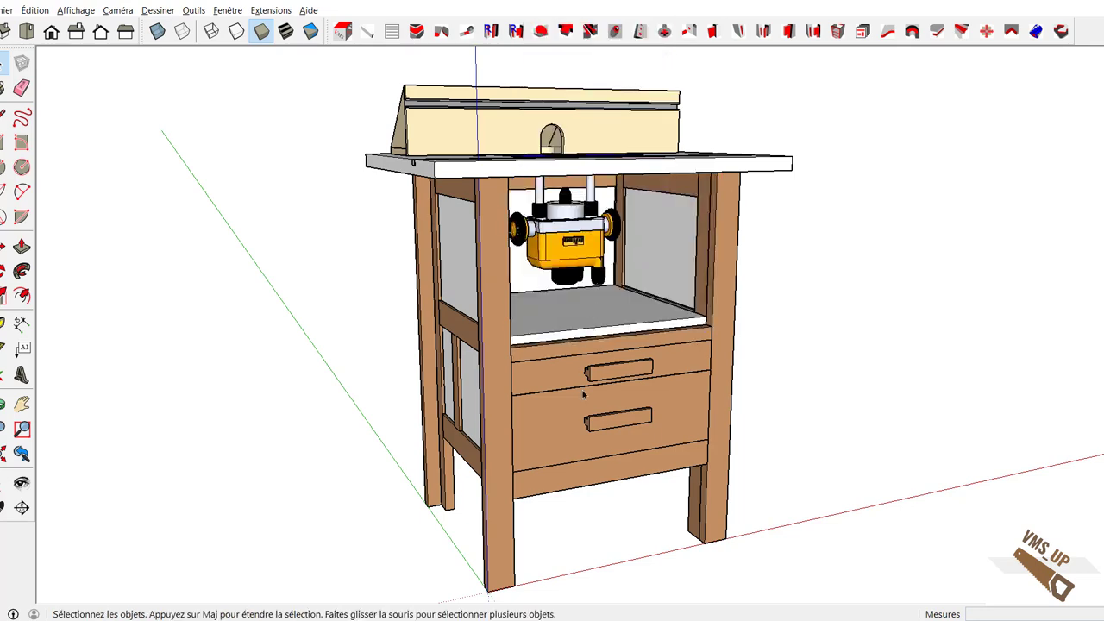
Select the cabinet's carcass and examine its framework from the front and the side.
left_click(603, 347)
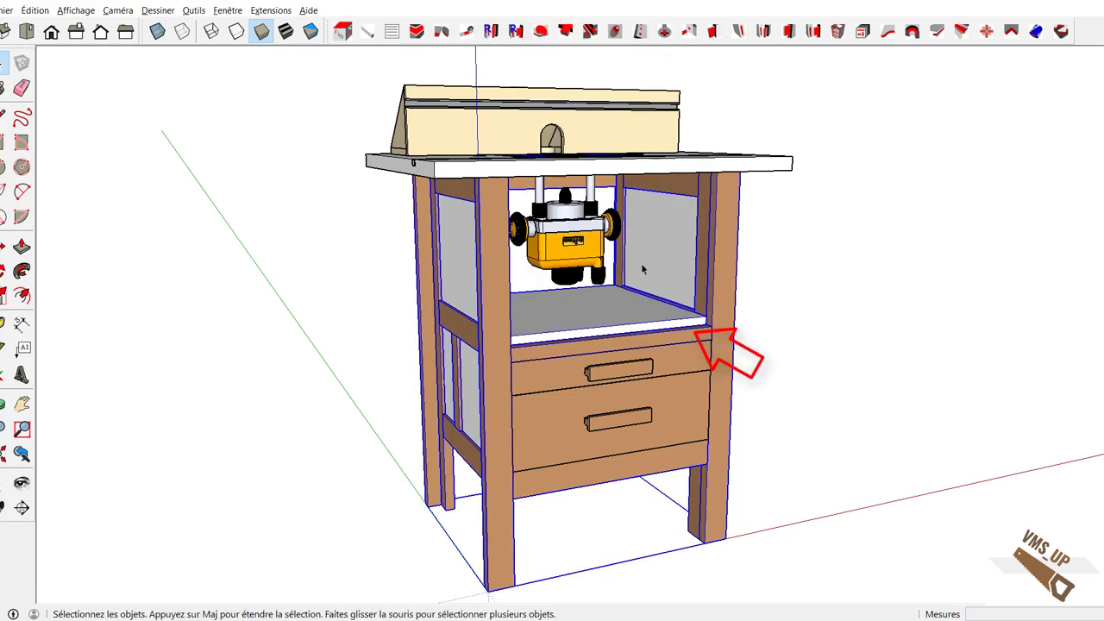
middle_click_drag(642, 269, 569, 200)
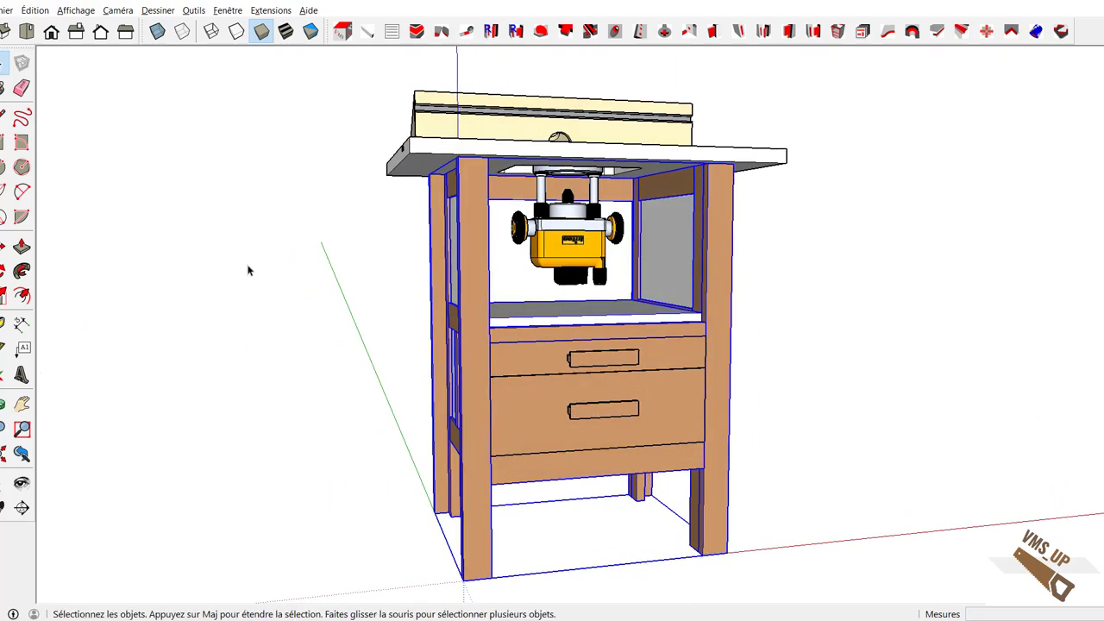
middle_click_drag(247, 271, 475, 431)
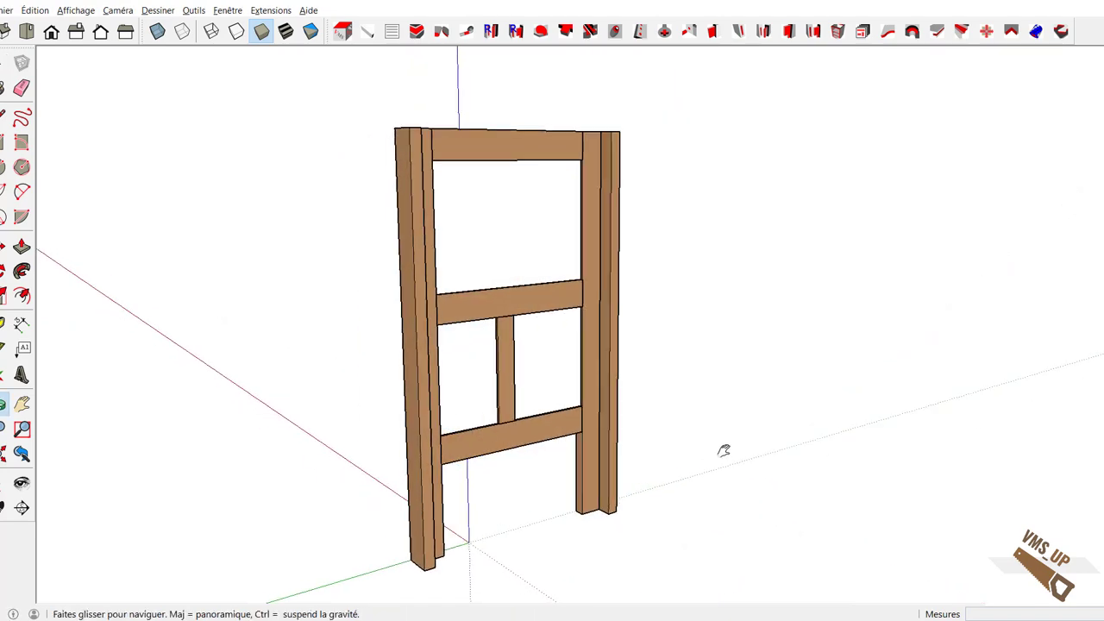
Start a new part beside the assembled side frame and name it Traverse_longue.
middle_click_drag(721, 449, 931, 469)
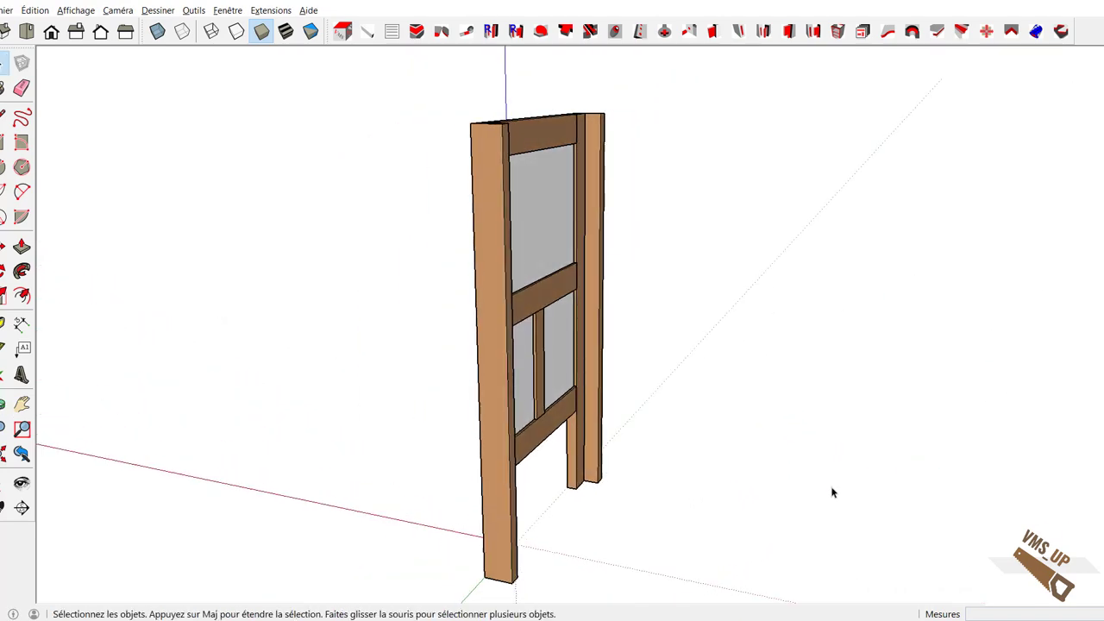
middle_click_drag(604, 543, 635, 544)
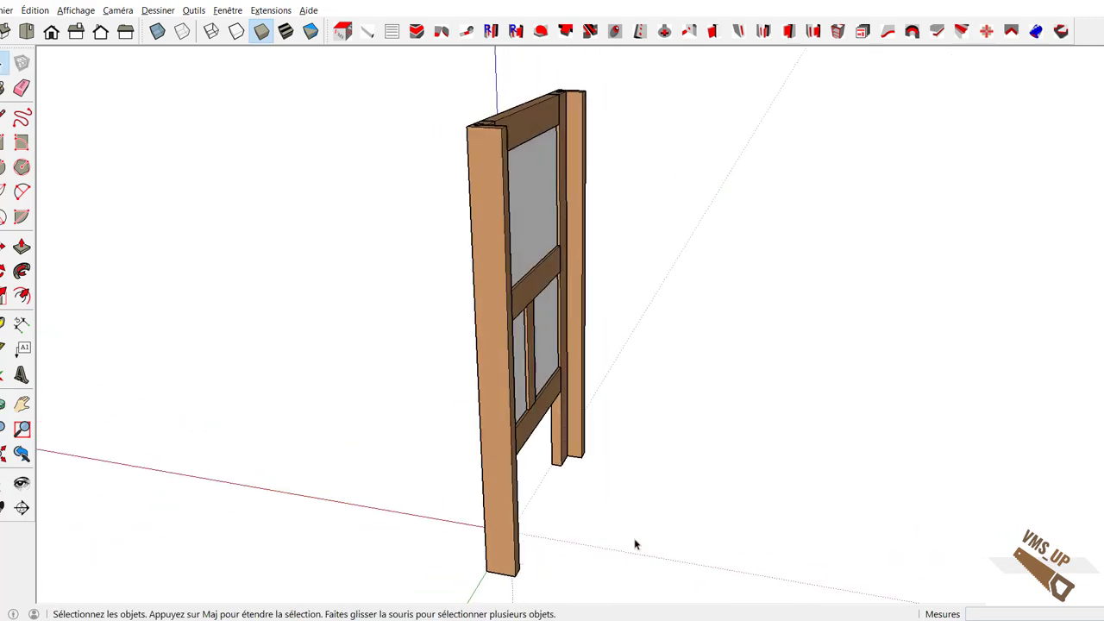
left_click(369, 32)
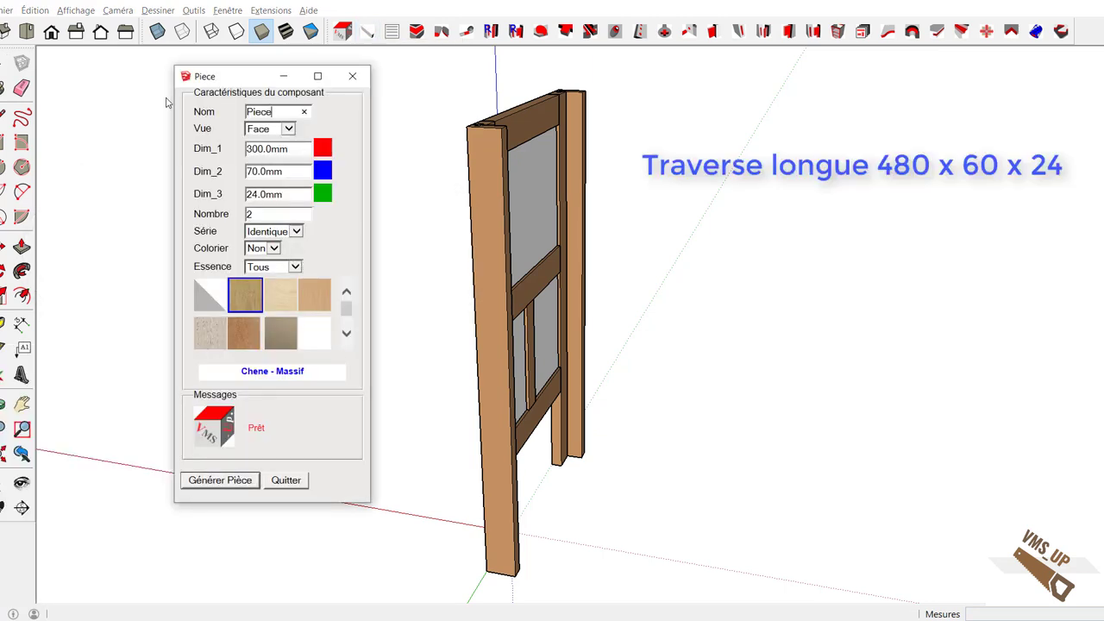
left_click_drag(267, 115, 208, 113)
type("Traverse_longue")
key("Tab")
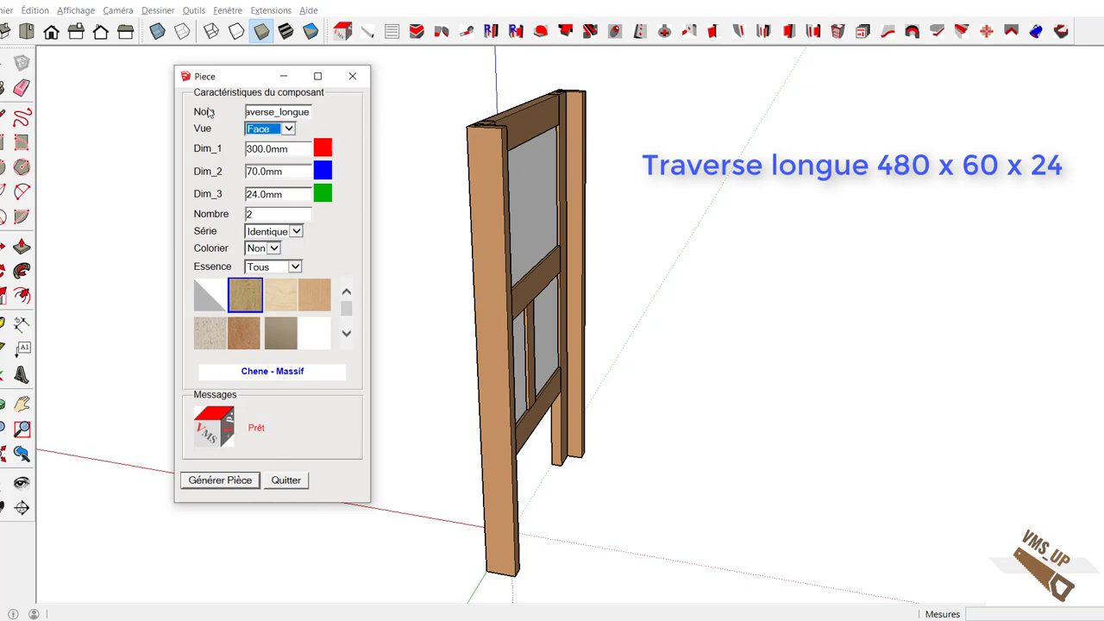
key("Tab")
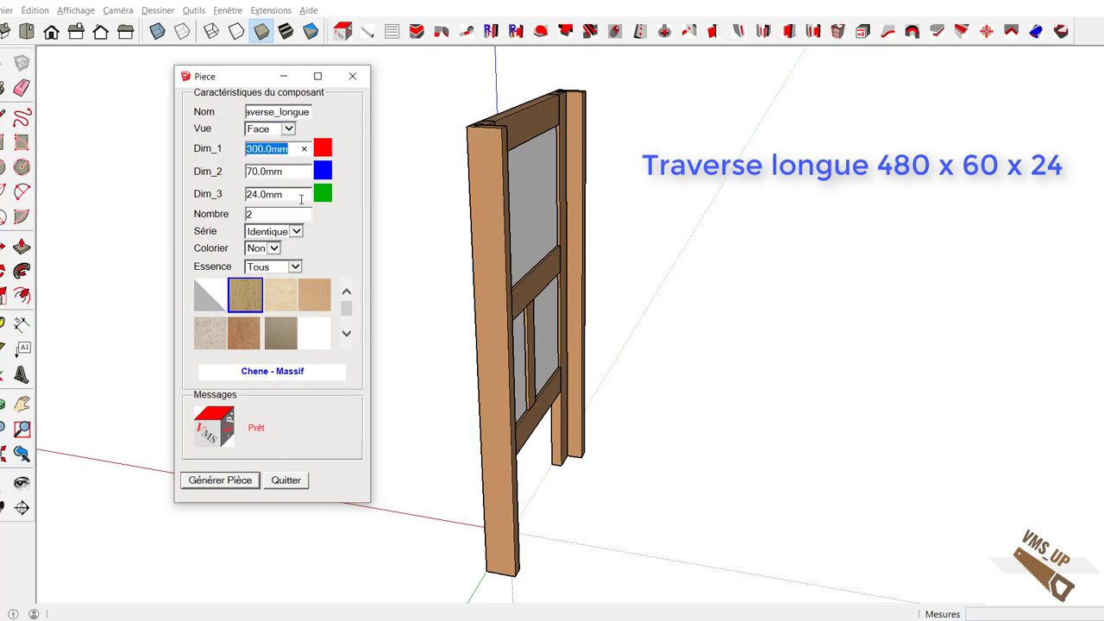
Generate four identical Traverse_longue parts measuring 480 x 60 x 24 mm in Hetre - Massif.
type("480")
key("Tab")
type("6")
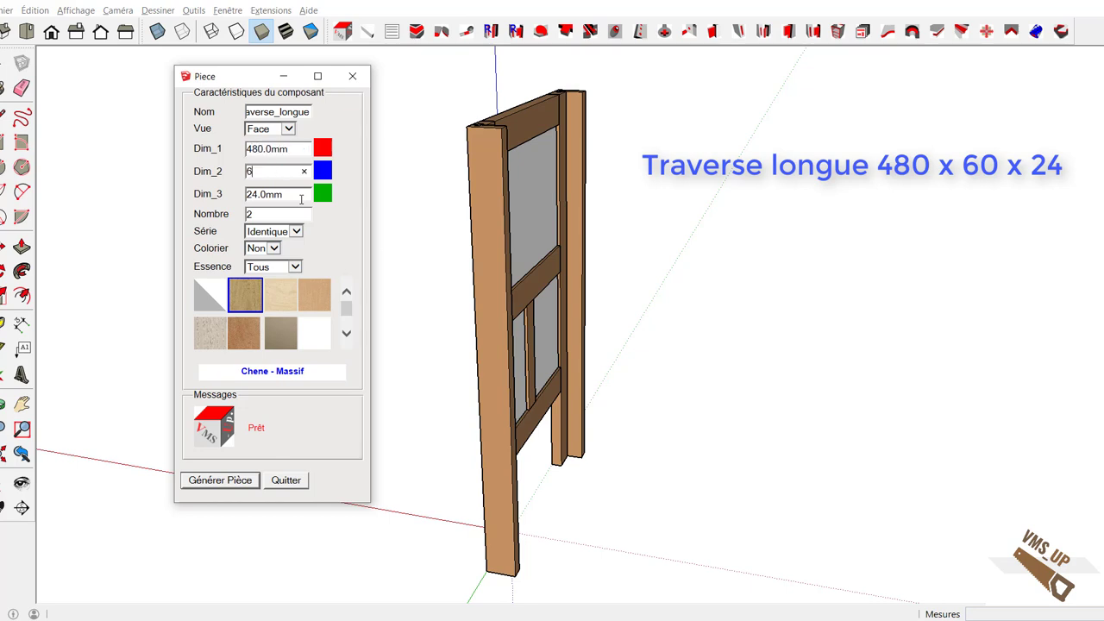
key("Tab")
type("2")
key("Tab")
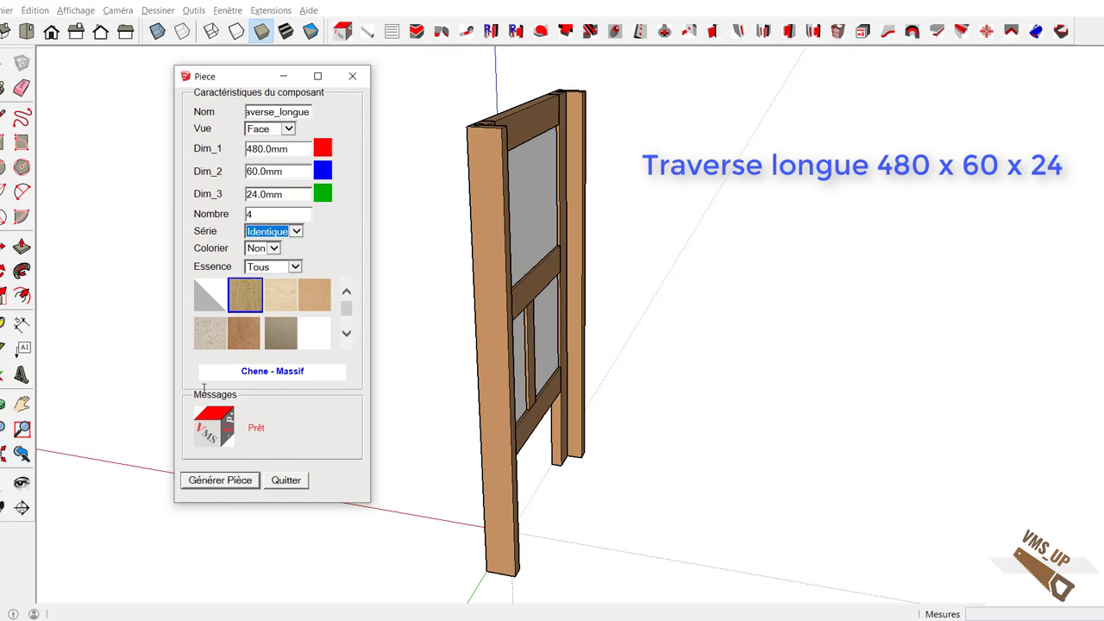
left_click(244, 333)
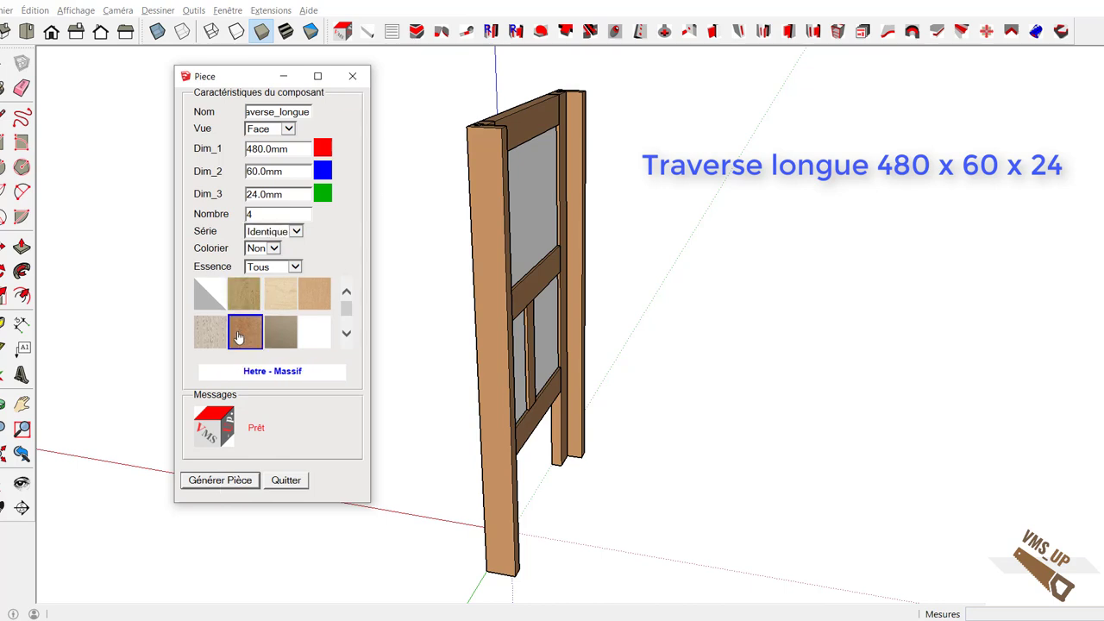
left_click(220, 480)
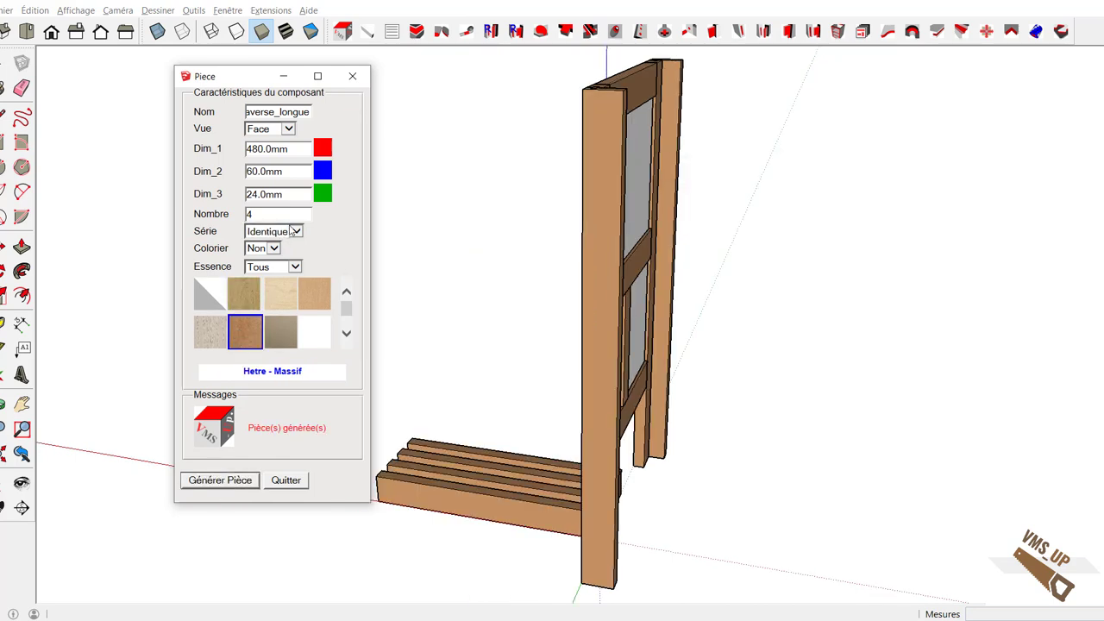
Define the next part as Traverse_face with its second dimension set to 30 mm.
left_click_drag(294, 112, 303, 113)
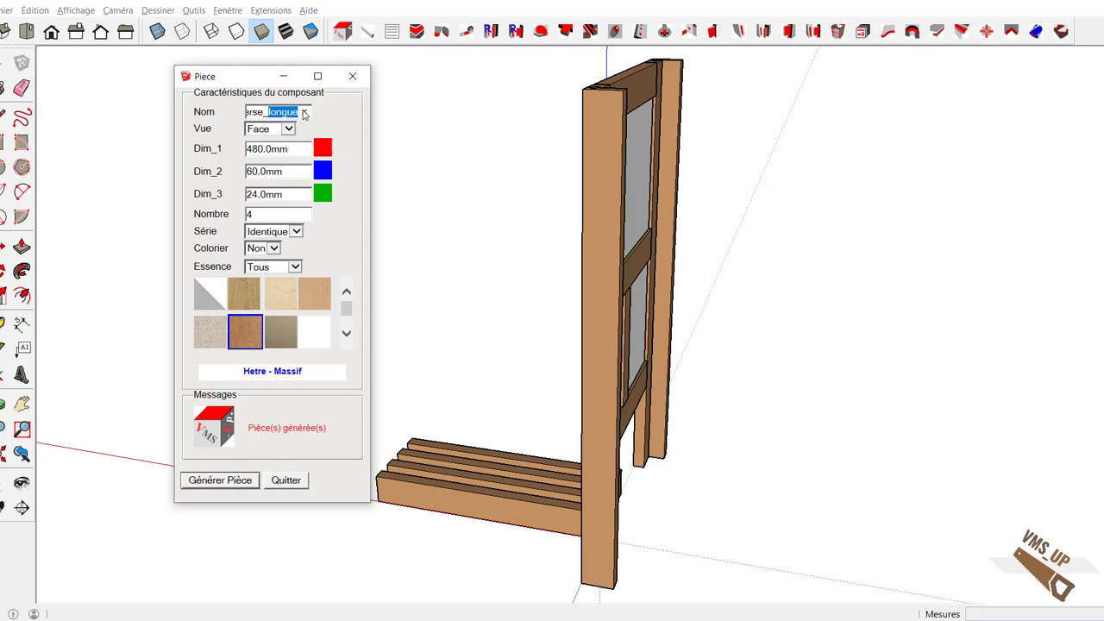
type("face")
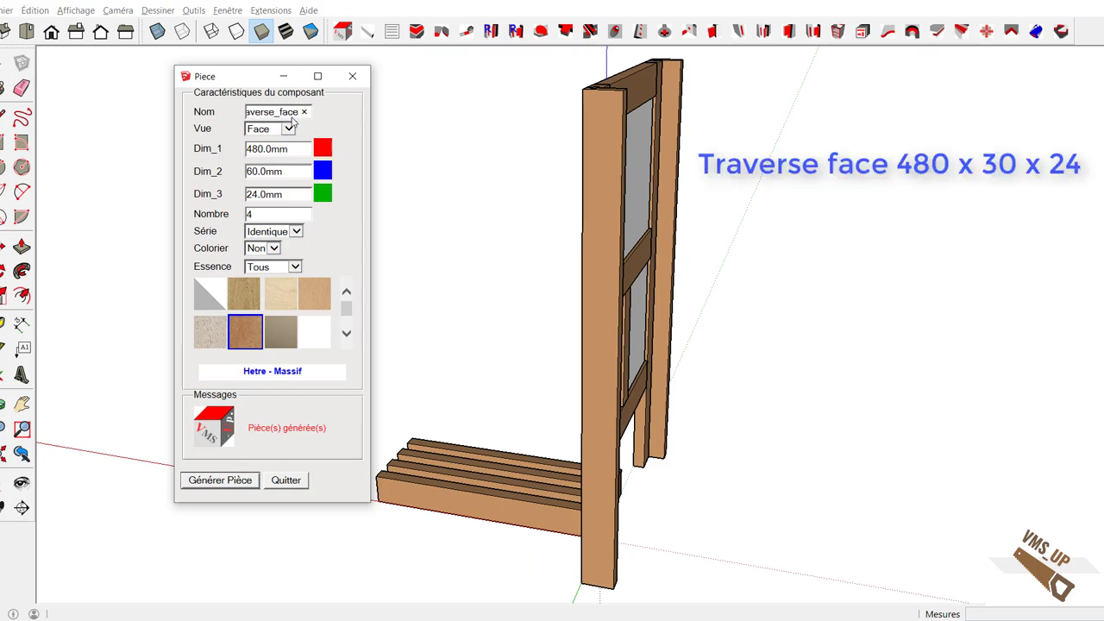
key("Tab")
key("Tab")
key("Tab")
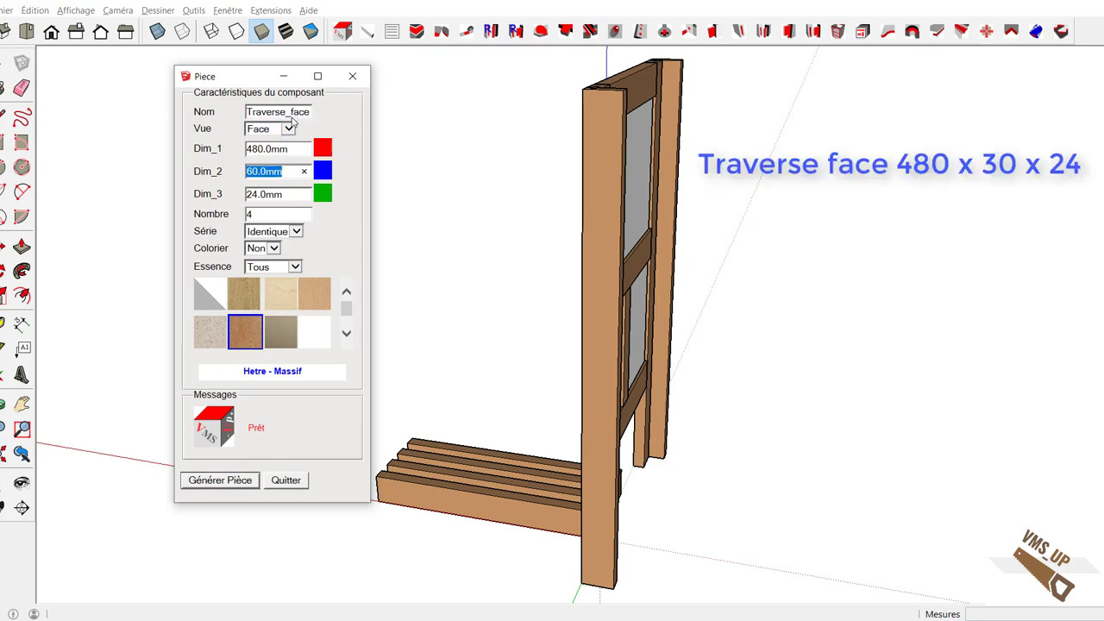
type("30")
key("Tab")
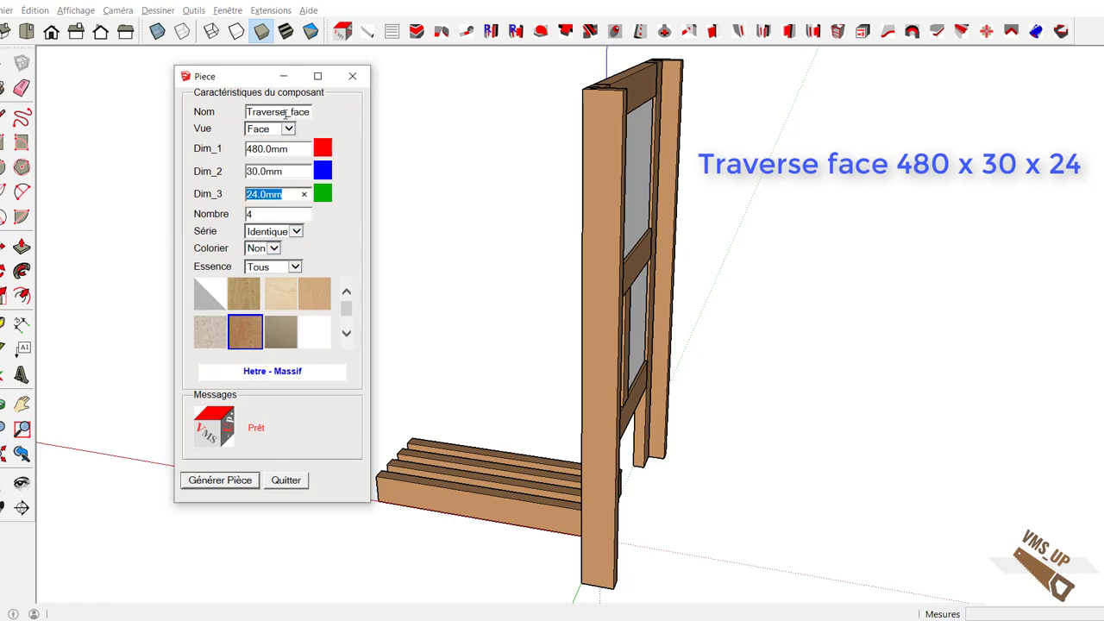
Set the quantity to 1, generate the Traverse_face part and close the part generator.
key("Tab")
type("1")
key("Tab")
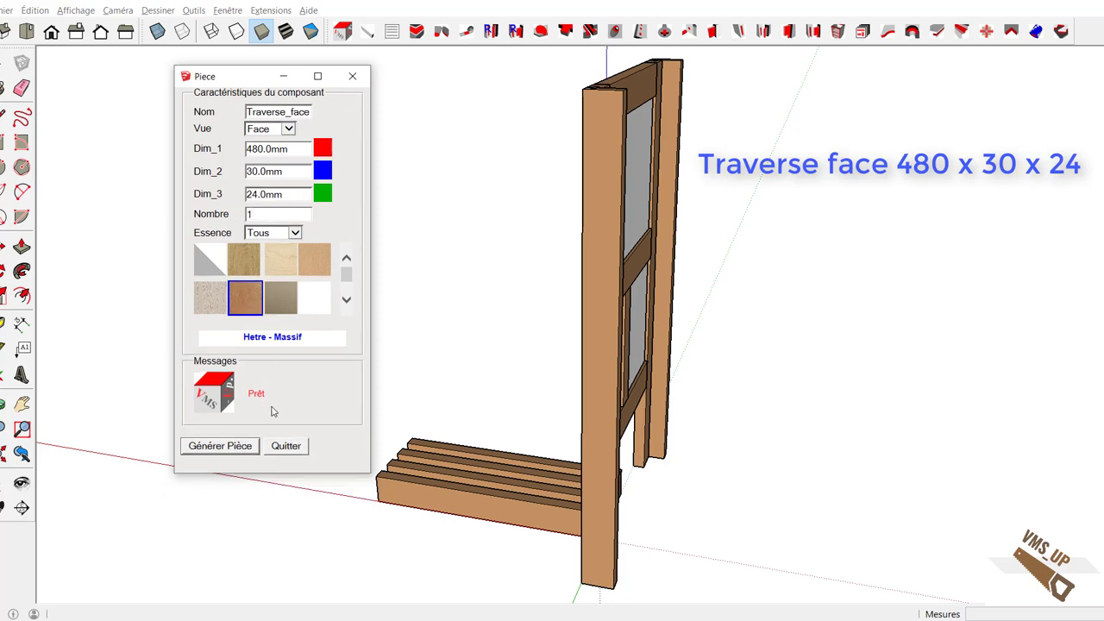
left_click(251, 447)
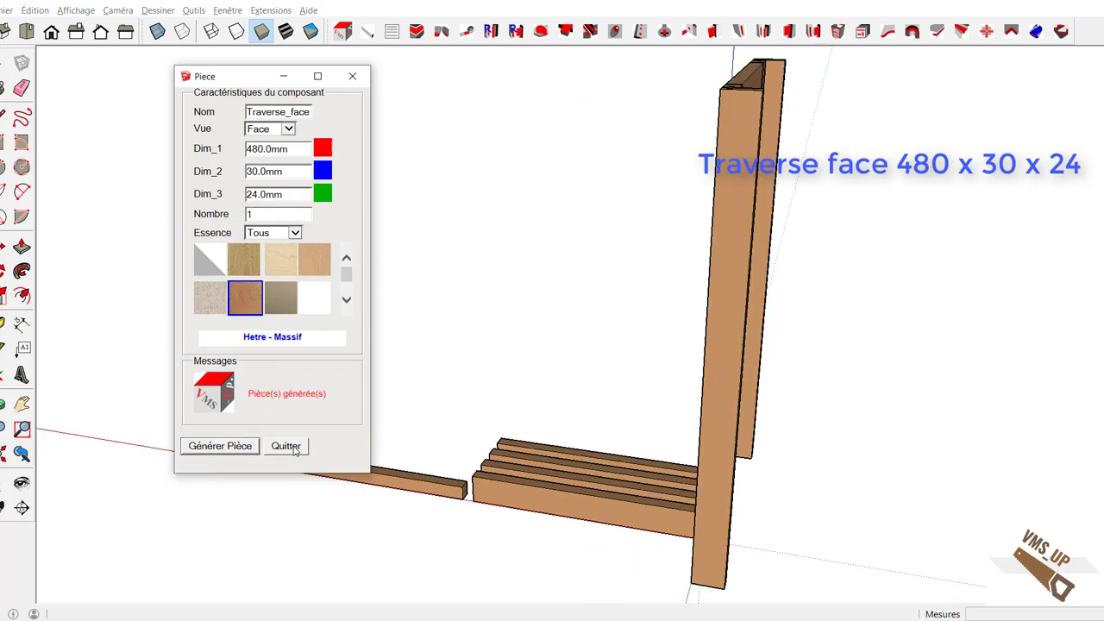
left_click(294, 450)
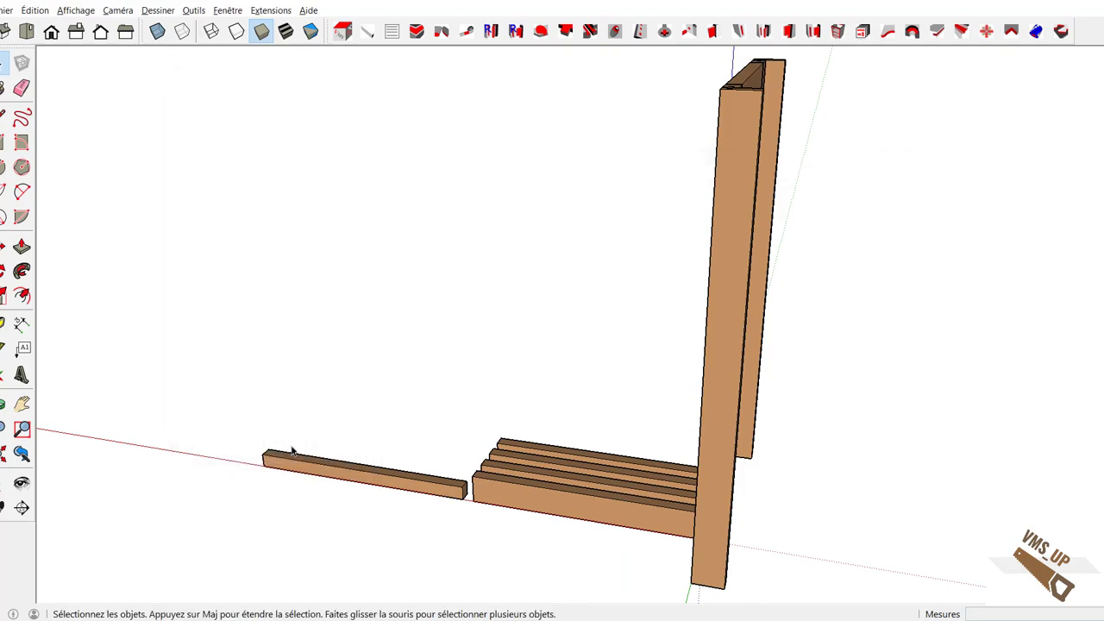
Move the first long rail by its lower end corner to the bottom inner corner of the front leg.
left_click(530, 483)
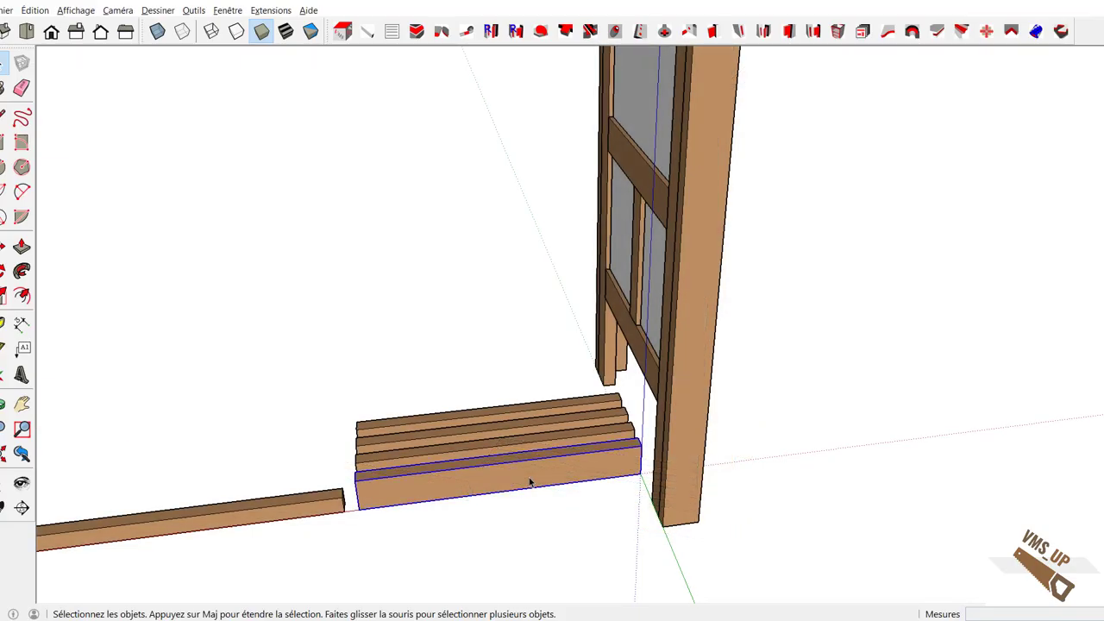
key("m")
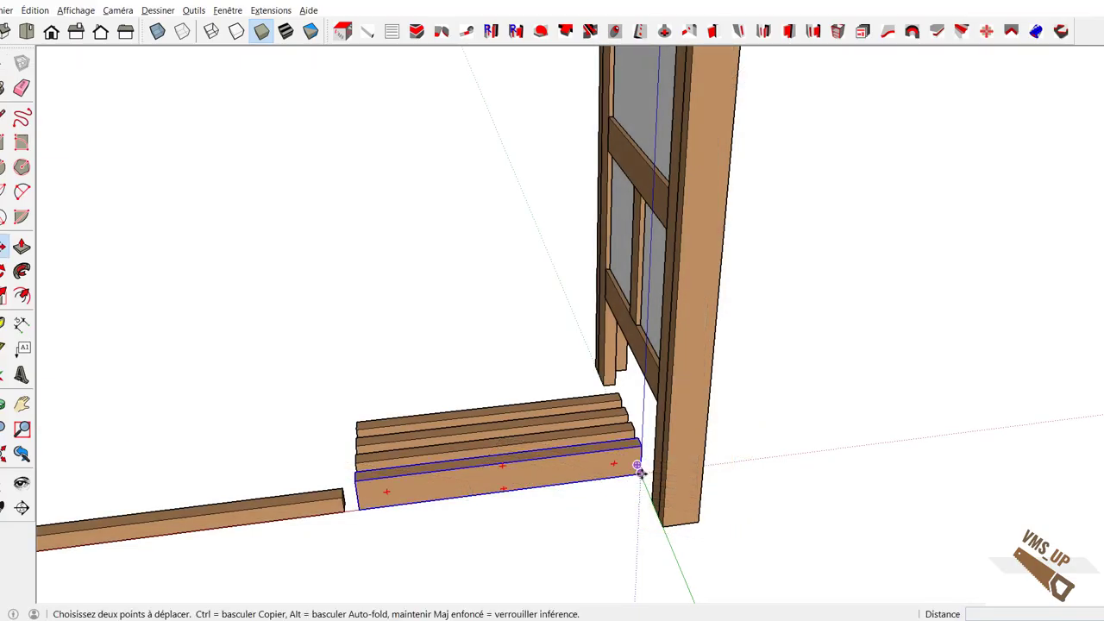
left_click(642, 473)
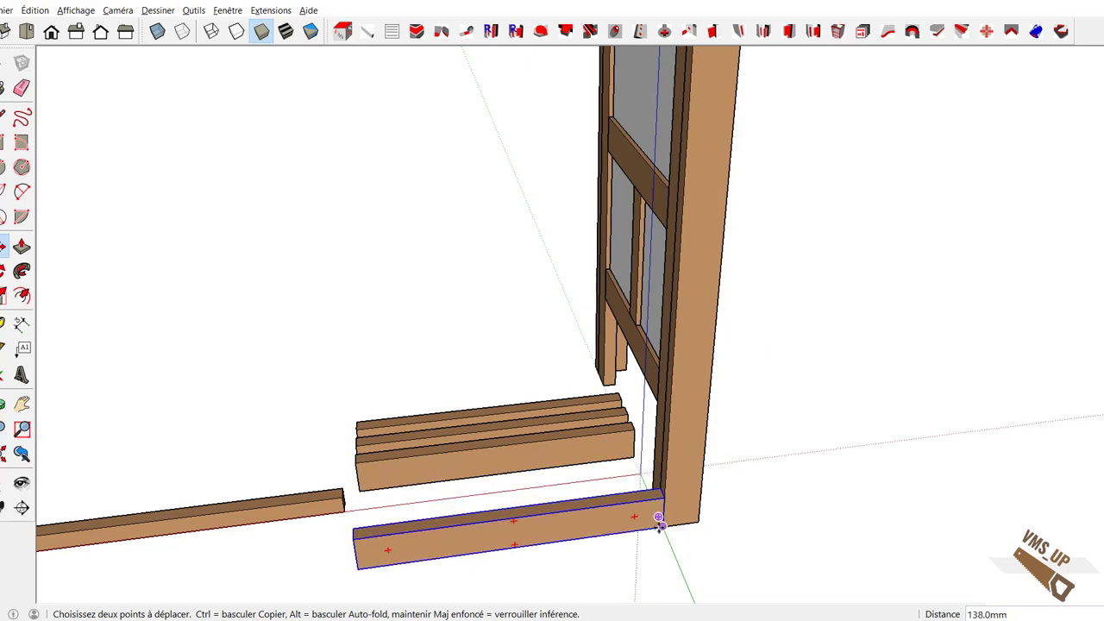
left_click(659, 520)
Raise the first long rail 200 mm up along the front leg.
left_click(659, 521)
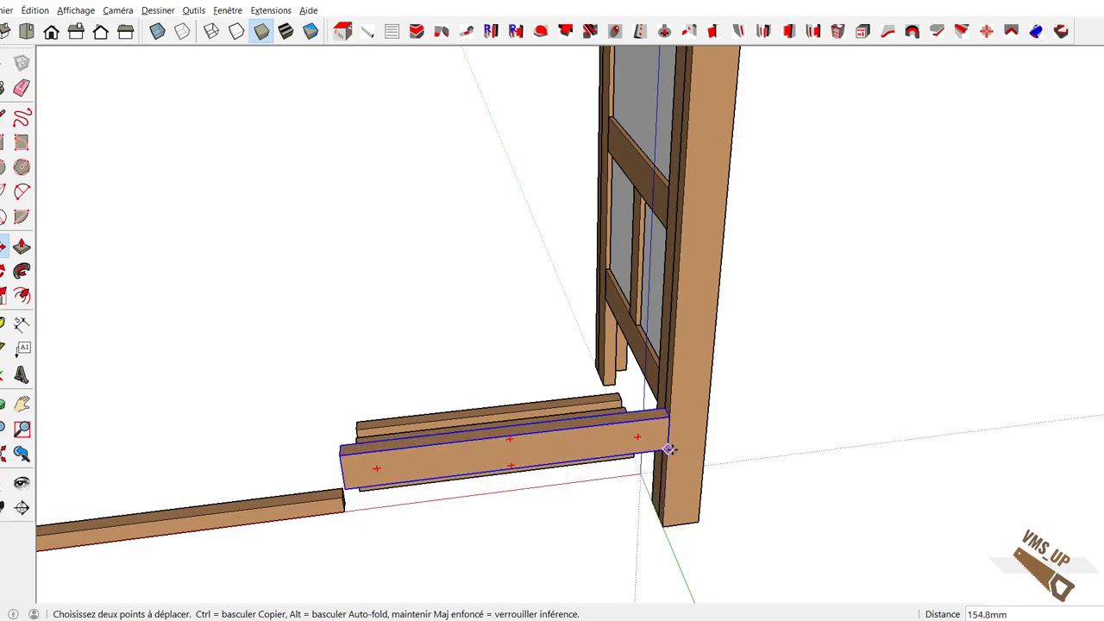
type("200")
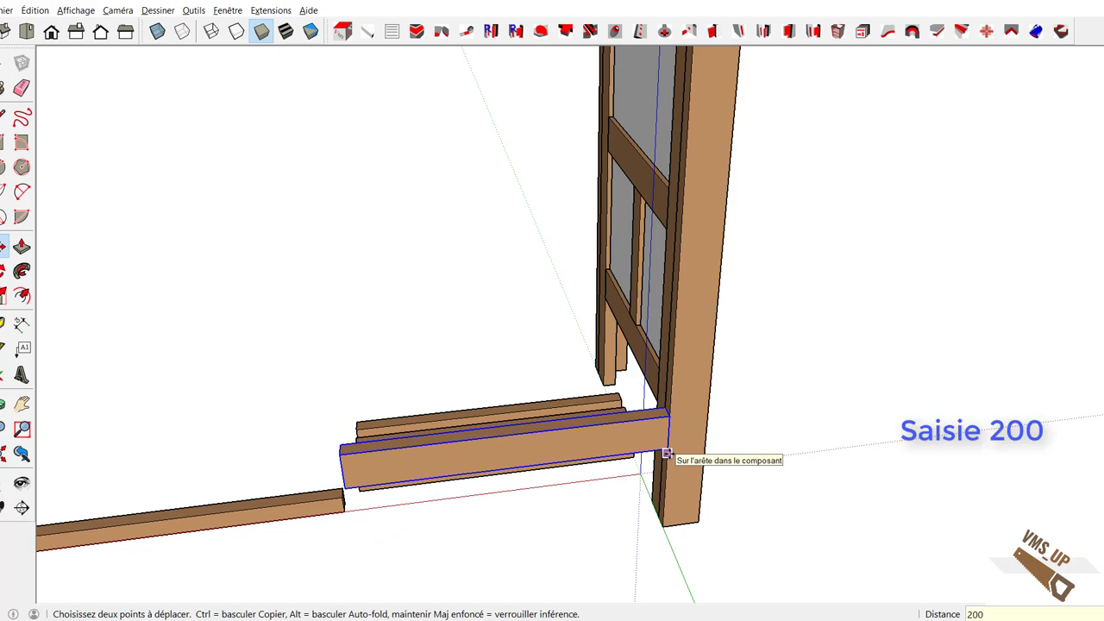
key("Return")
key("space")
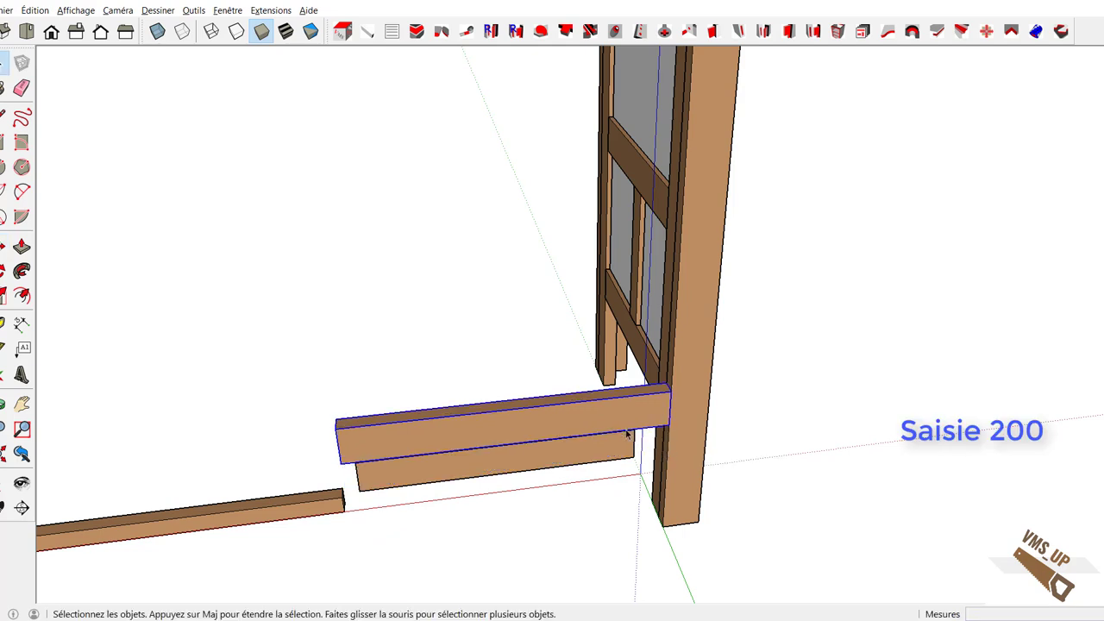
Move the second long rail by its lower end corner onto the front leg's inner edge, above the first rail.
left_click(623, 463)
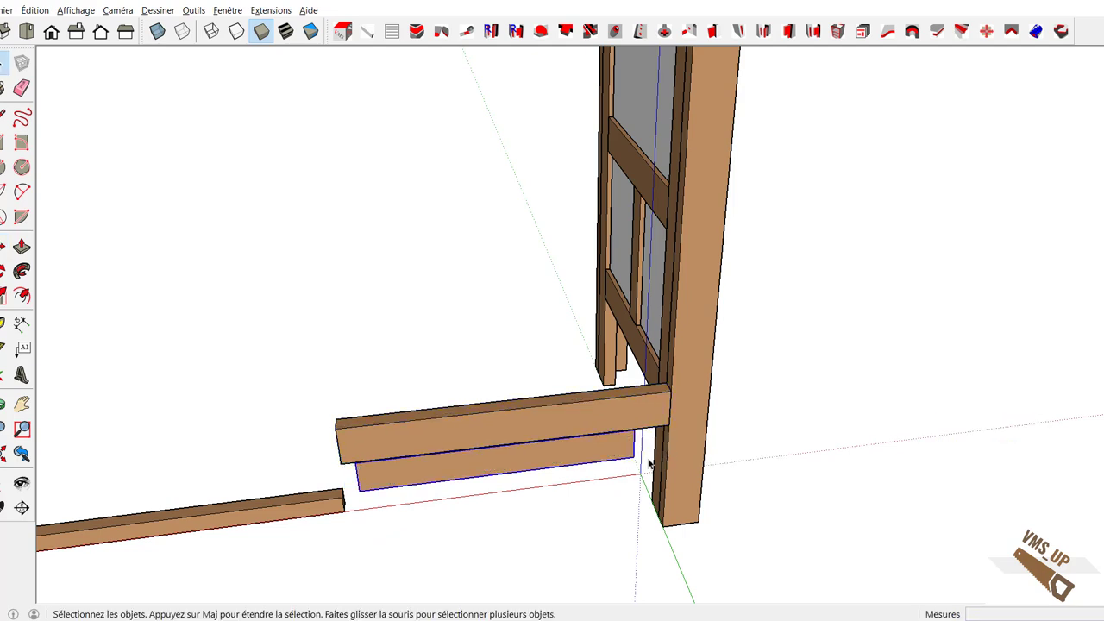
key("m")
left_click(634, 459)
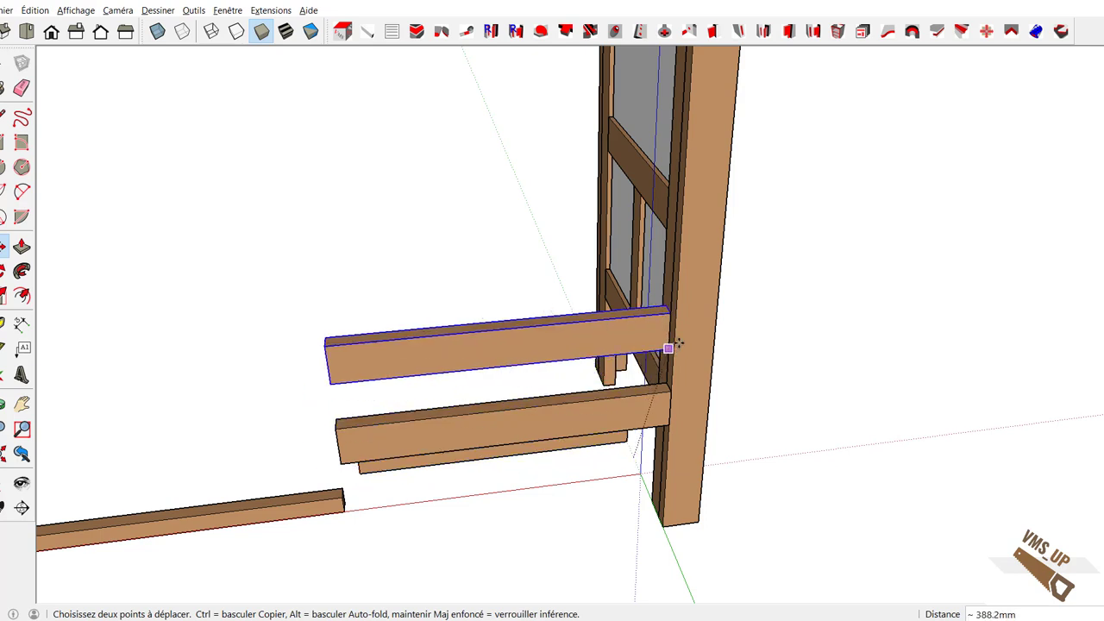
left_click(674, 338)
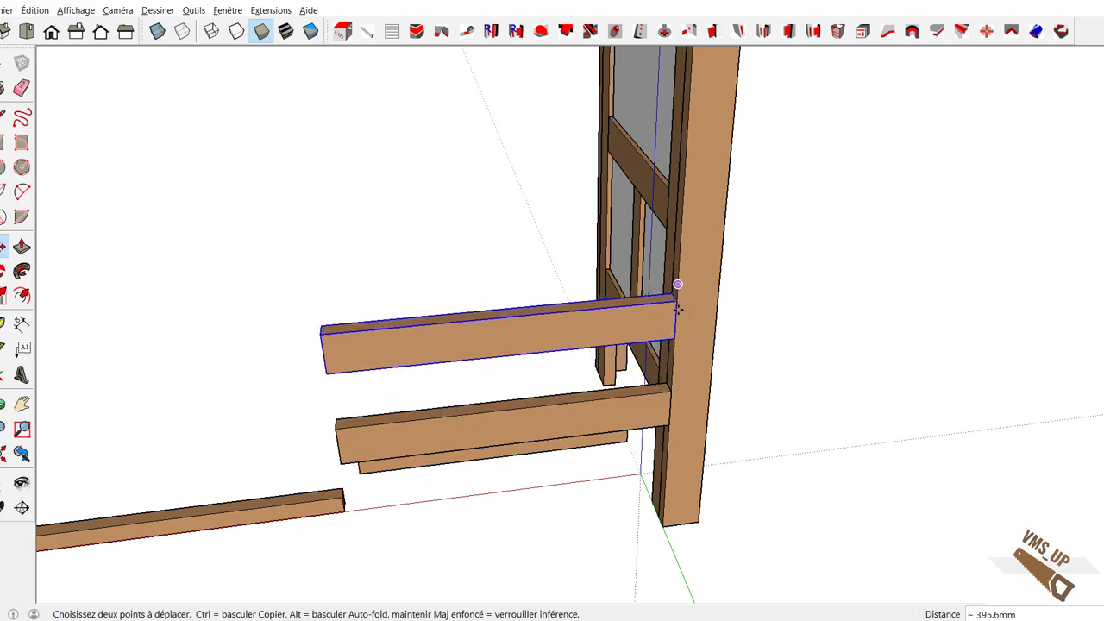
Raise the second long rail vertically until its top aligns with the top edge of the side frame's middle rail.
left_click(677, 300)
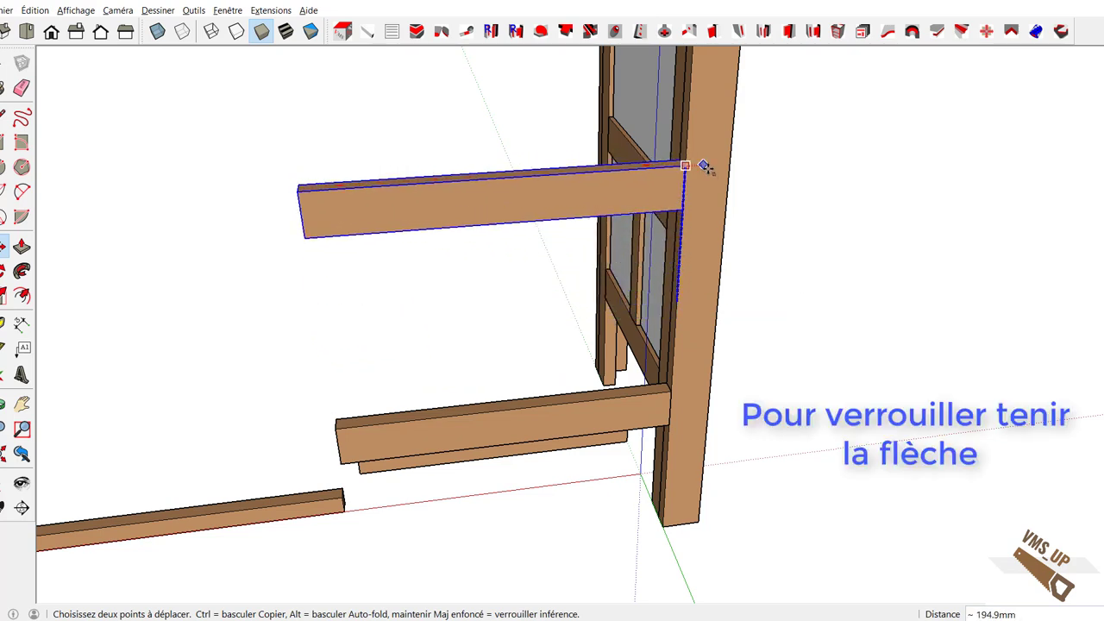
middle_click_drag(737, 214, 446, 320)
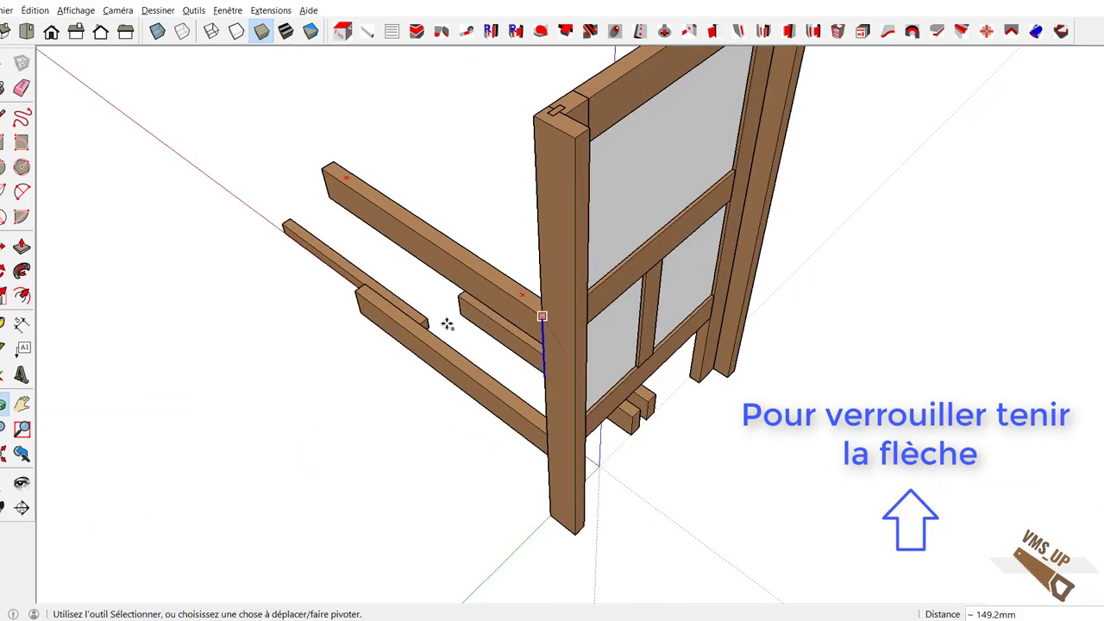
left_click(652, 239)
middle_click_drag(653, 241, 568, 443)
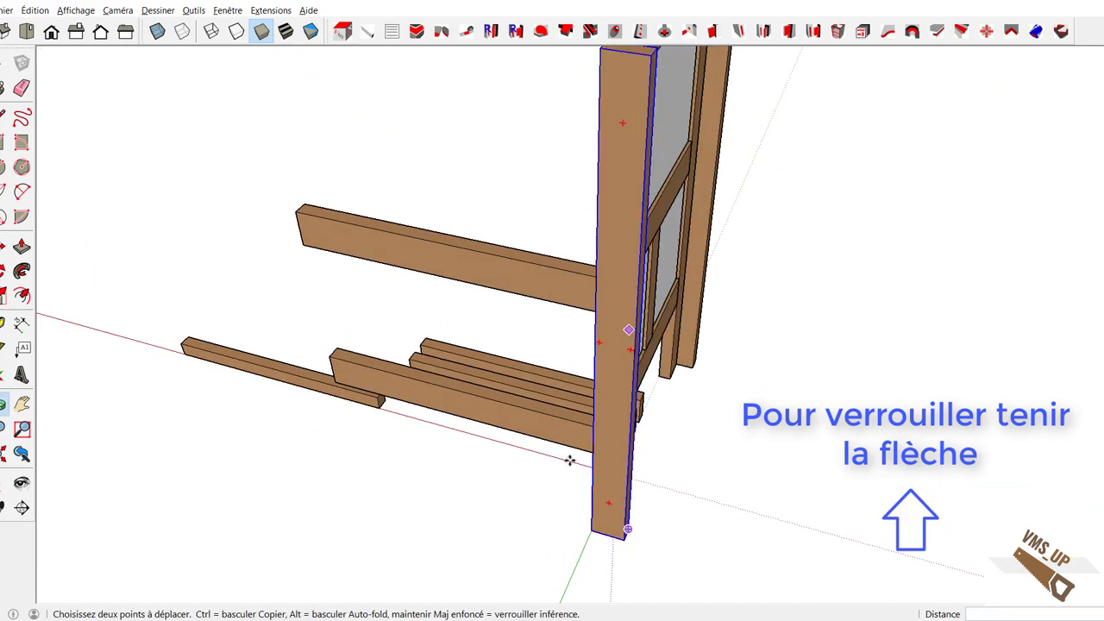
key("space")
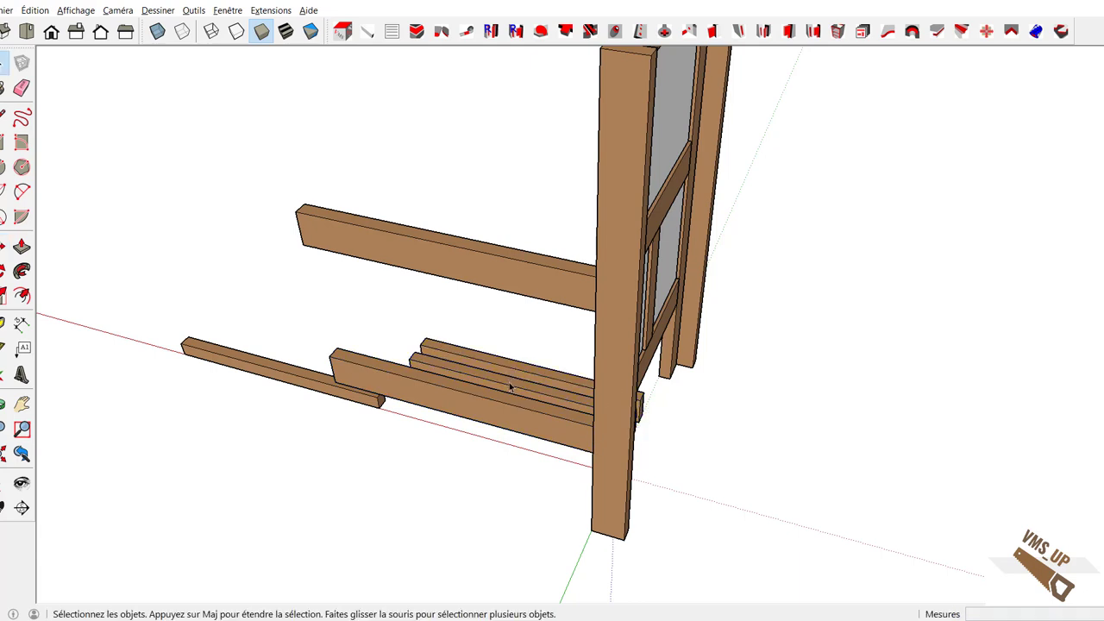
Move the third long rail out of the stack into the open space in front of the other rails.
left_click(509, 388)
key("m")
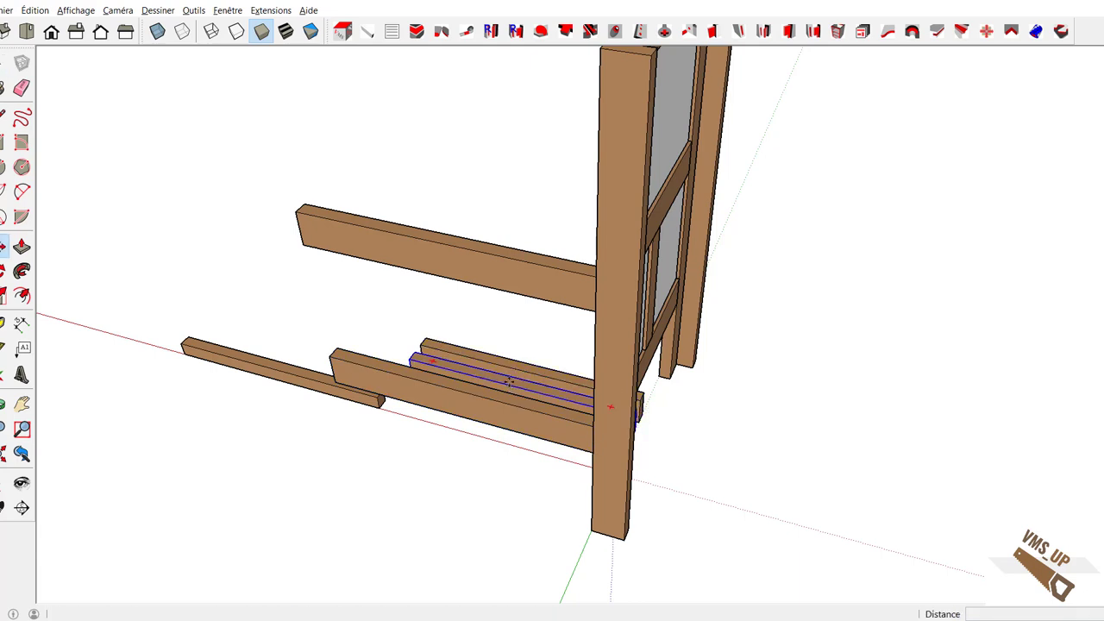
left_click(510, 388)
left_click(424, 458)
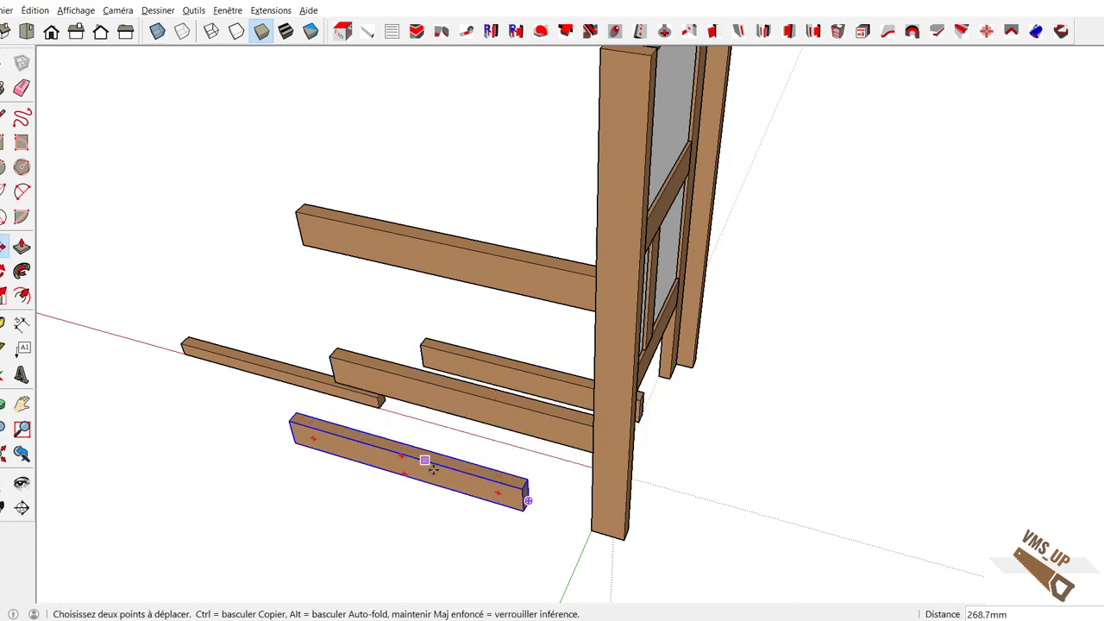
Move the third long rail by its upper end corner to the top inner corner of the leg holding the other two rails.
left_click(522, 491)
left_click(556, 246)
middle_click_drag(556, 246, 547, 406)
left_click(552, 356)
left_click(584, 346)
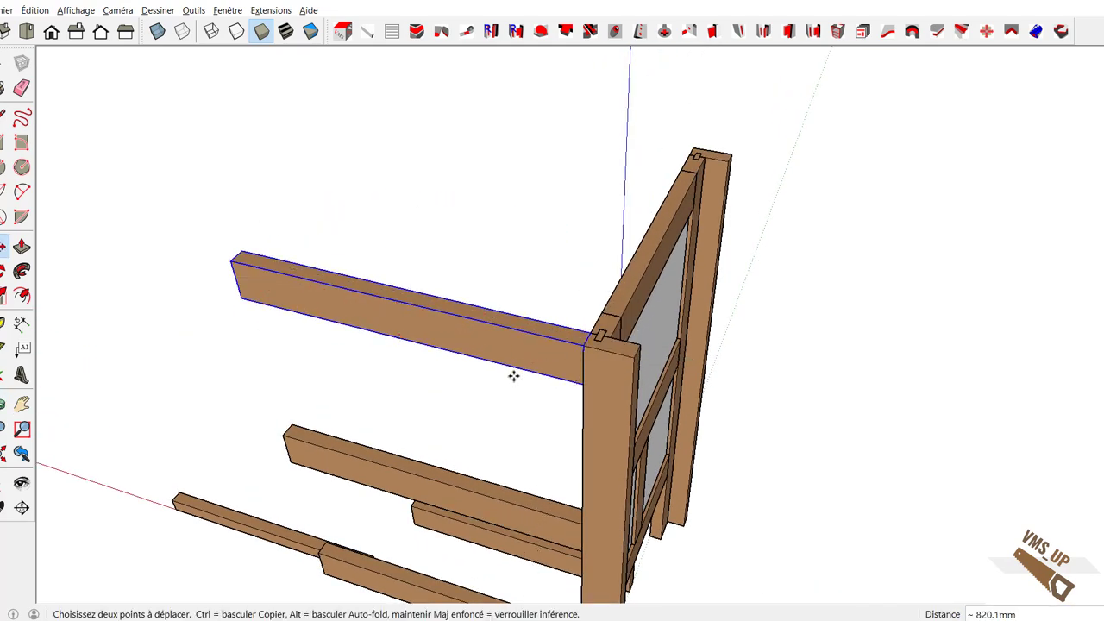
Move the remaining wide rail by its upper end corner onto the inner edge of the opposite leg.
middle_click_drag(370, 358, 789, 448)
middle_click_drag(192, 525, 574, 535)
key("space")
left_click(589, 490)
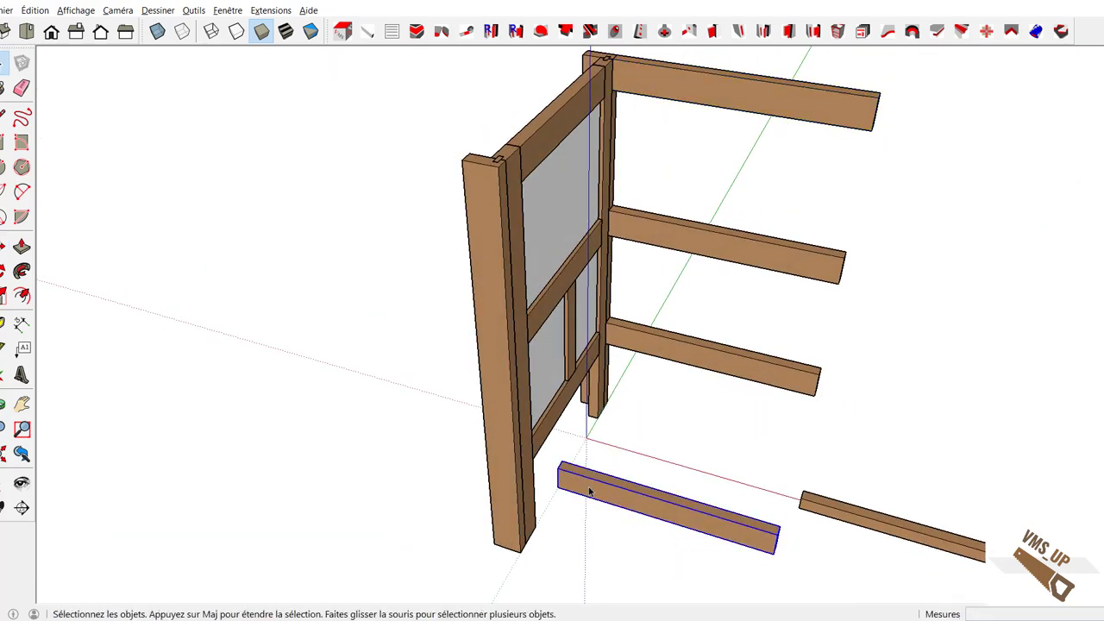
key("m")
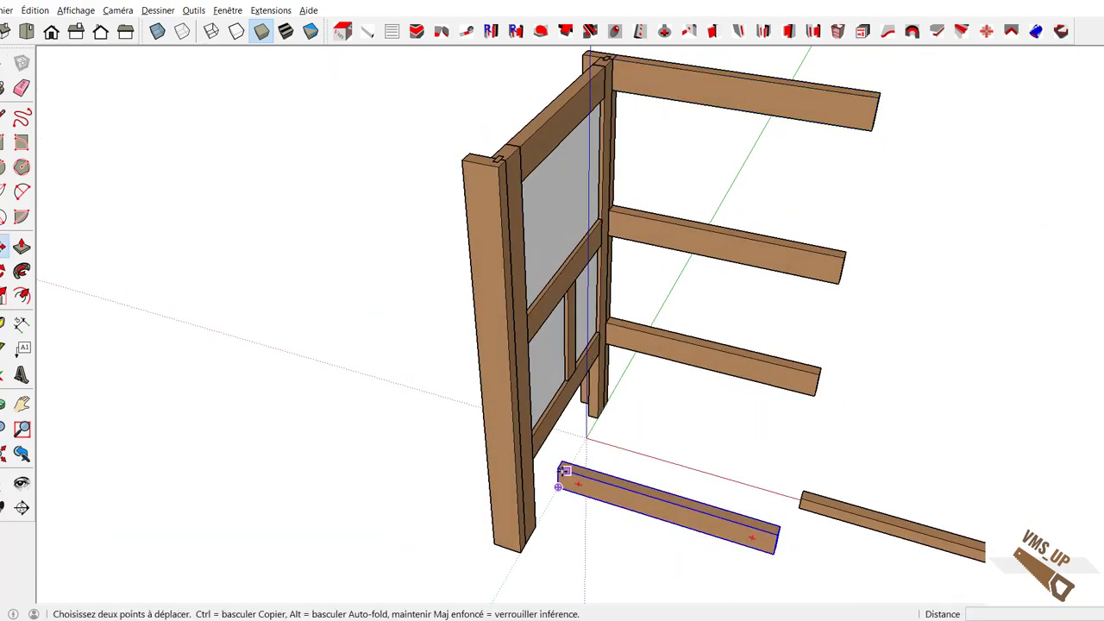
left_click(559, 470)
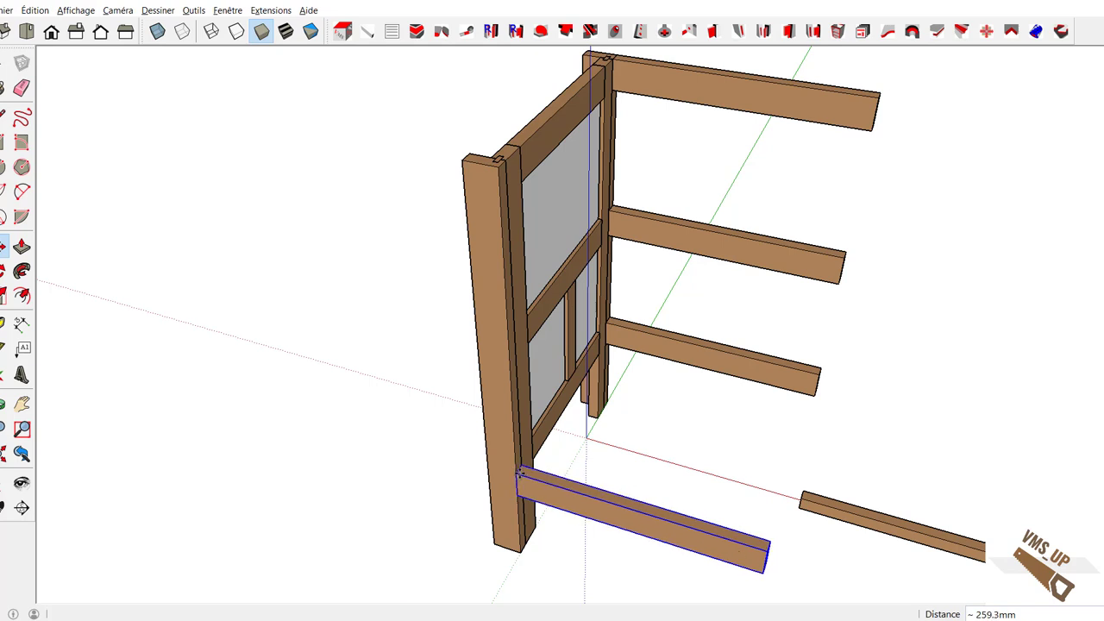
left_click(516, 472)
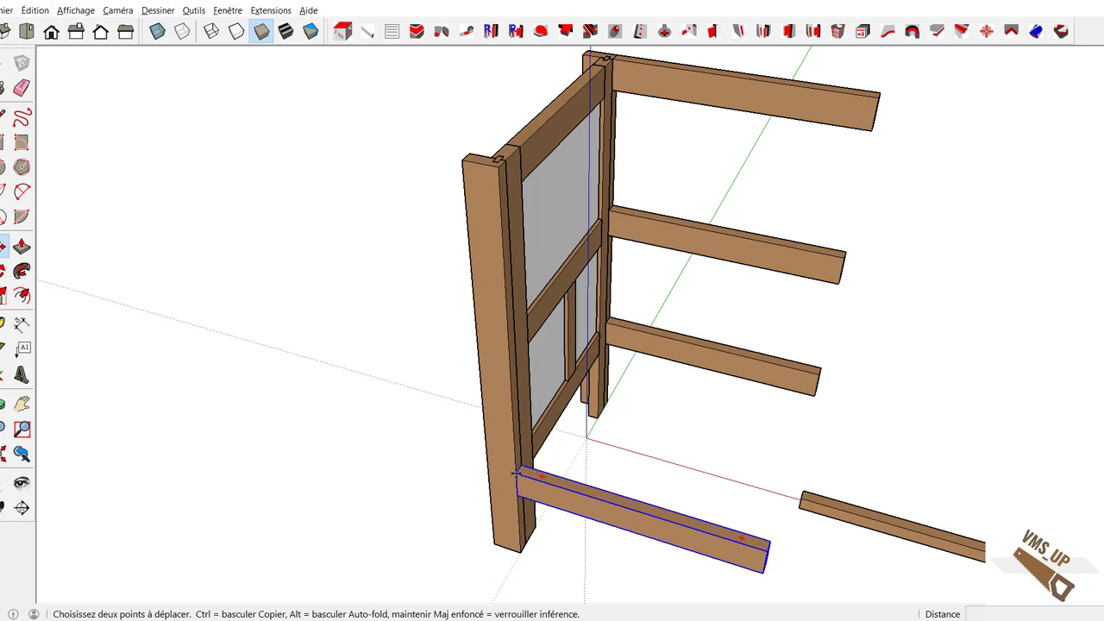
Shift that rail vertically, locked to the blue axis, until it is level with the lowest rail on the opposite leg.
left_click(516, 473)
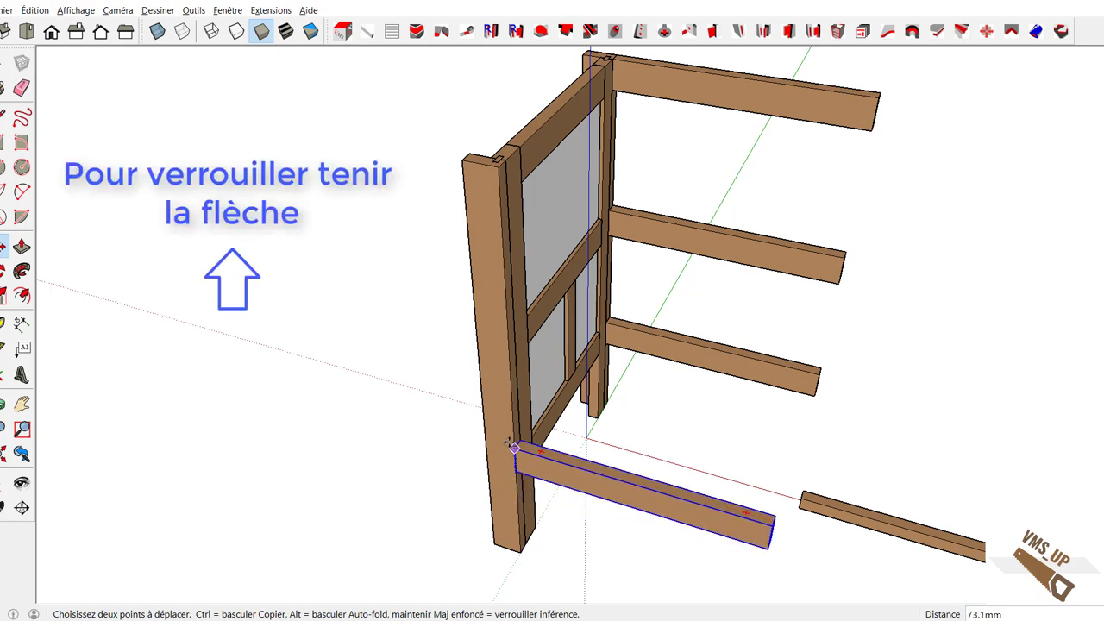
key("Up")
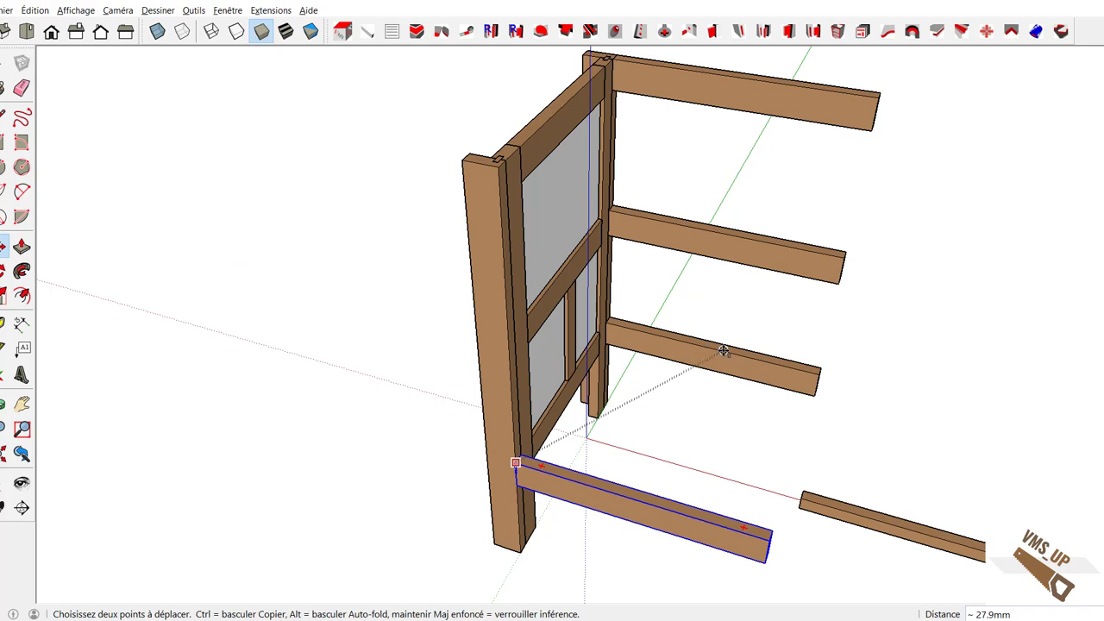
left_click(723, 352)
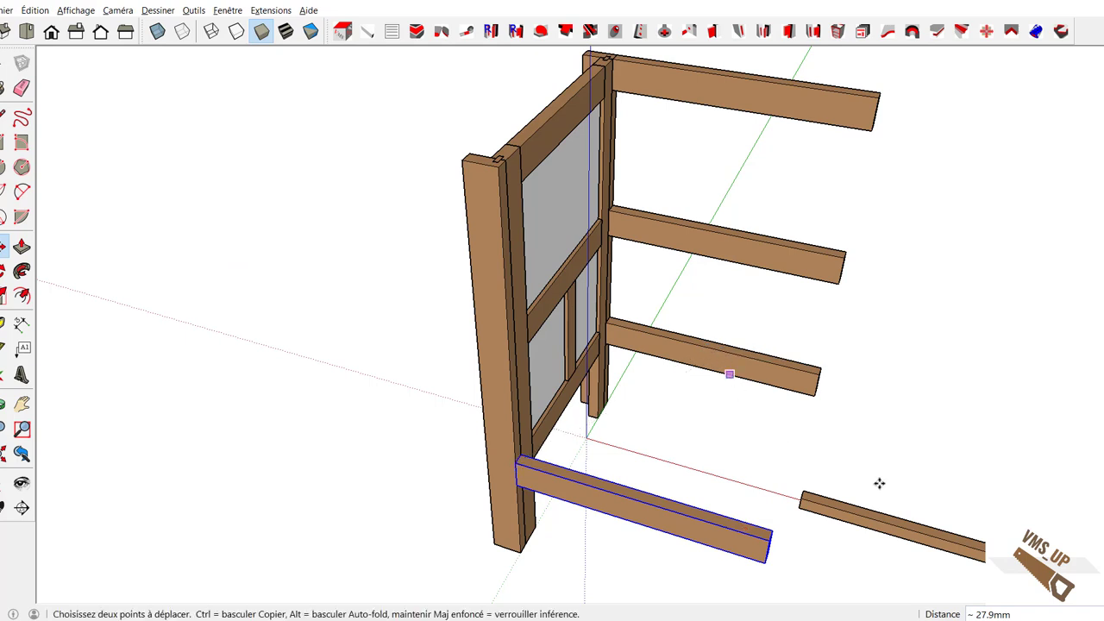
Move the narrow rail by its end corner onto the same leg's inner edge and raise it level with the opposite leg's middle rail.
key("space")
left_click(857, 528)
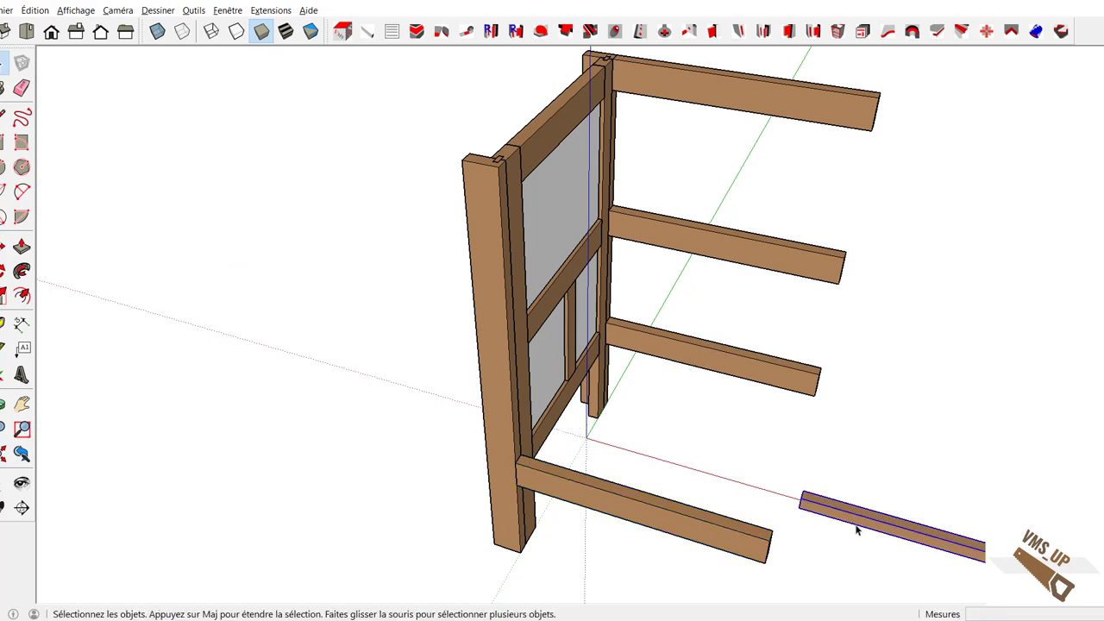
key("m")
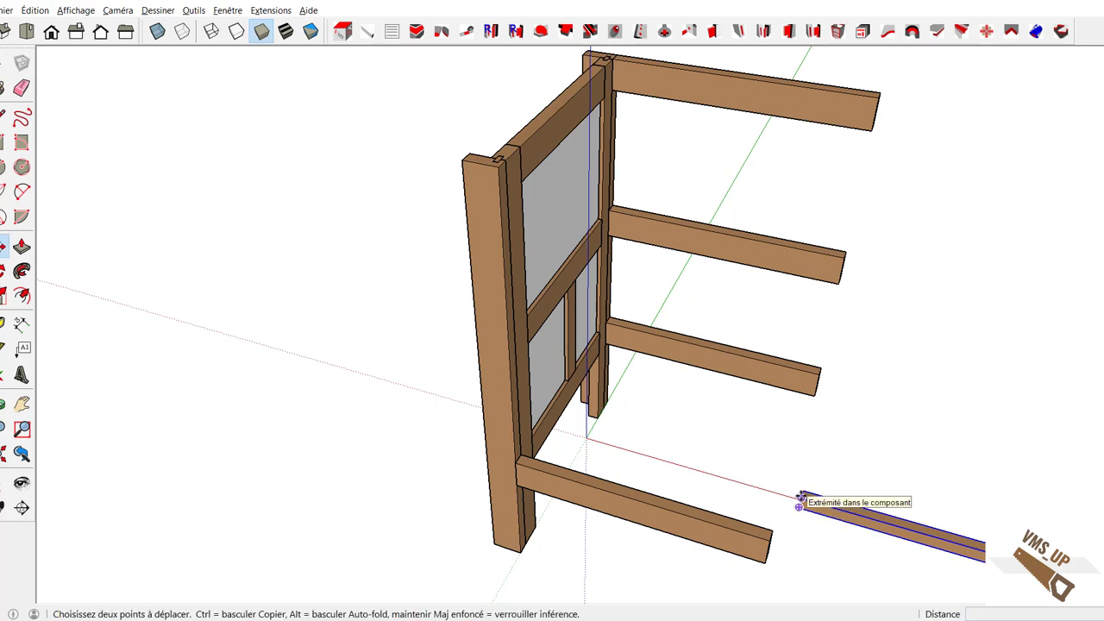
left_click(800, 501)
left_click(512, 417)
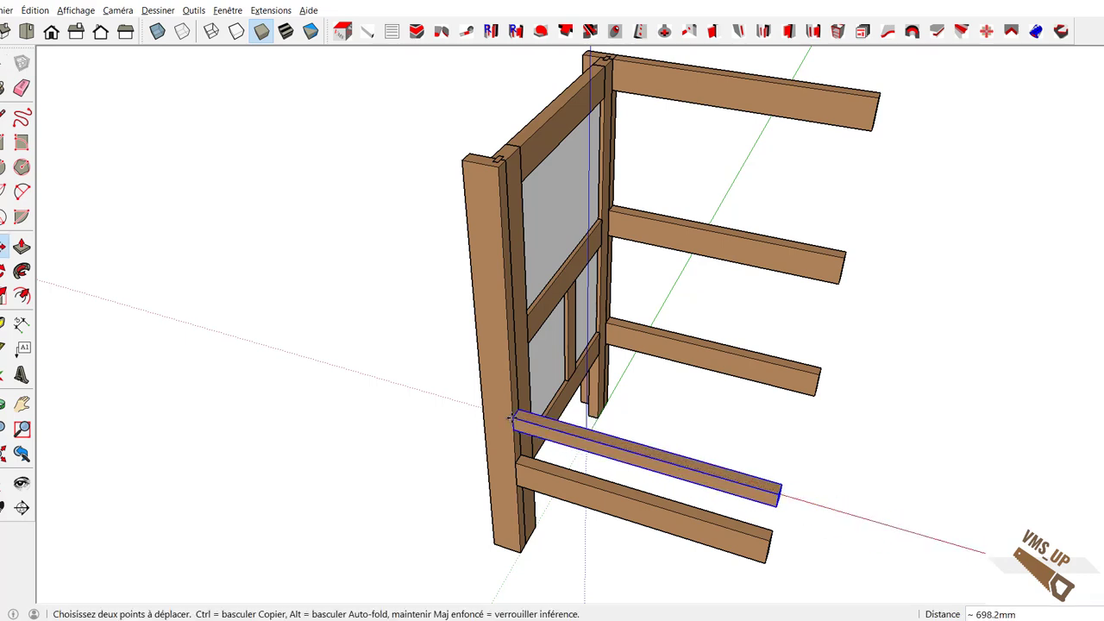
left_click(512, 417)
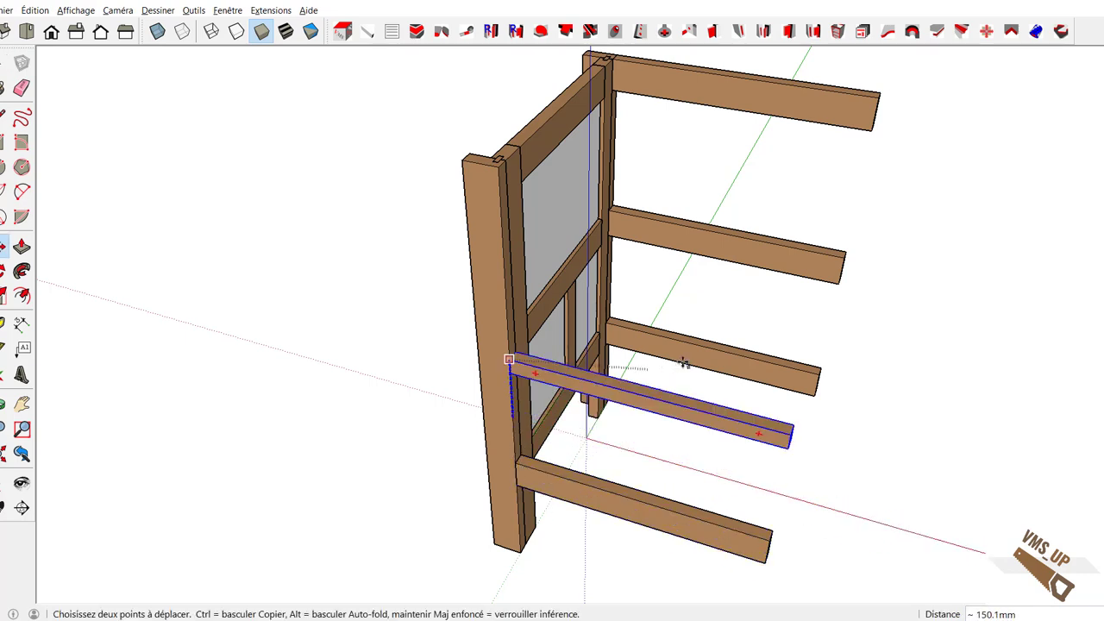
left_click(768, 242)
Make the leg carrying the two rails a unique component.
middle_click_drag(353, 493, 444, 469)
key("space")
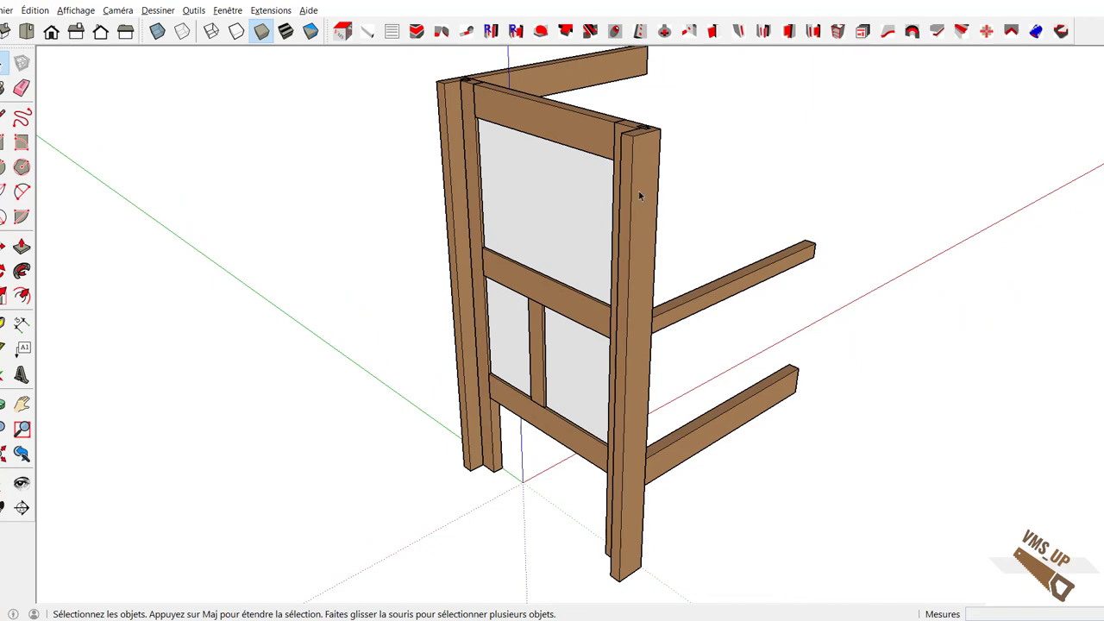
middle_click_drag(638, 195, 560, 261)
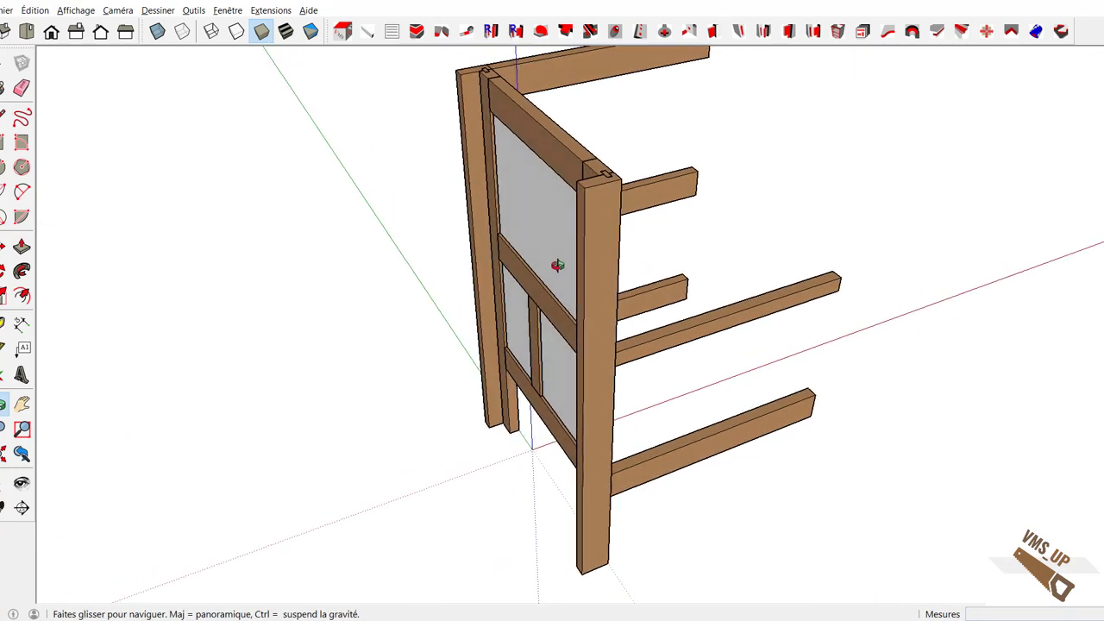
key("space")
right_click(617, 243)
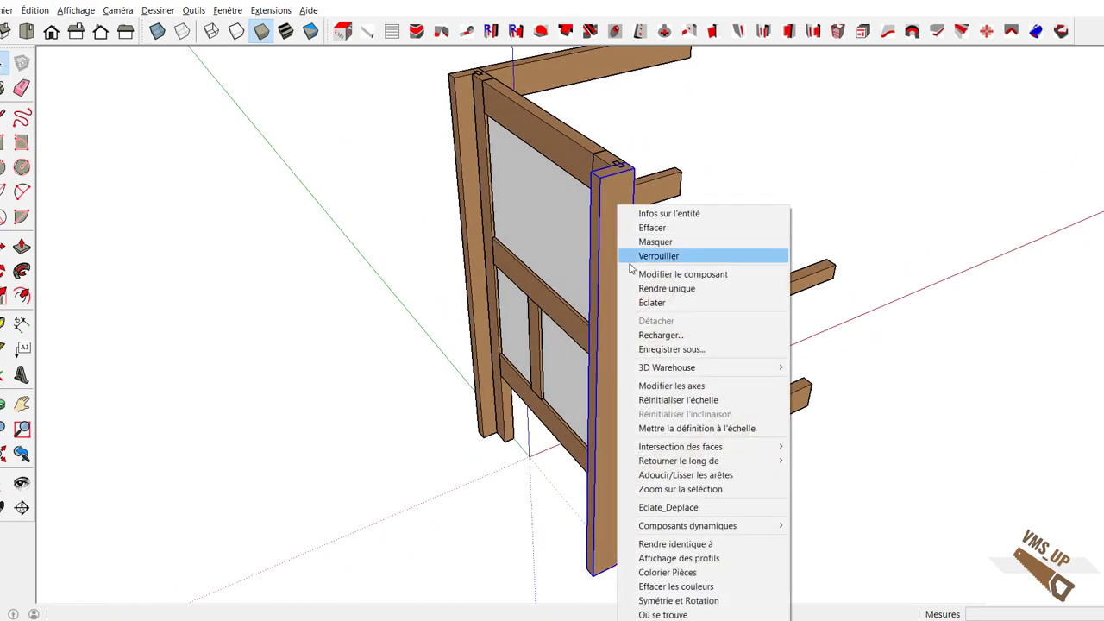
left_click(640, 291)
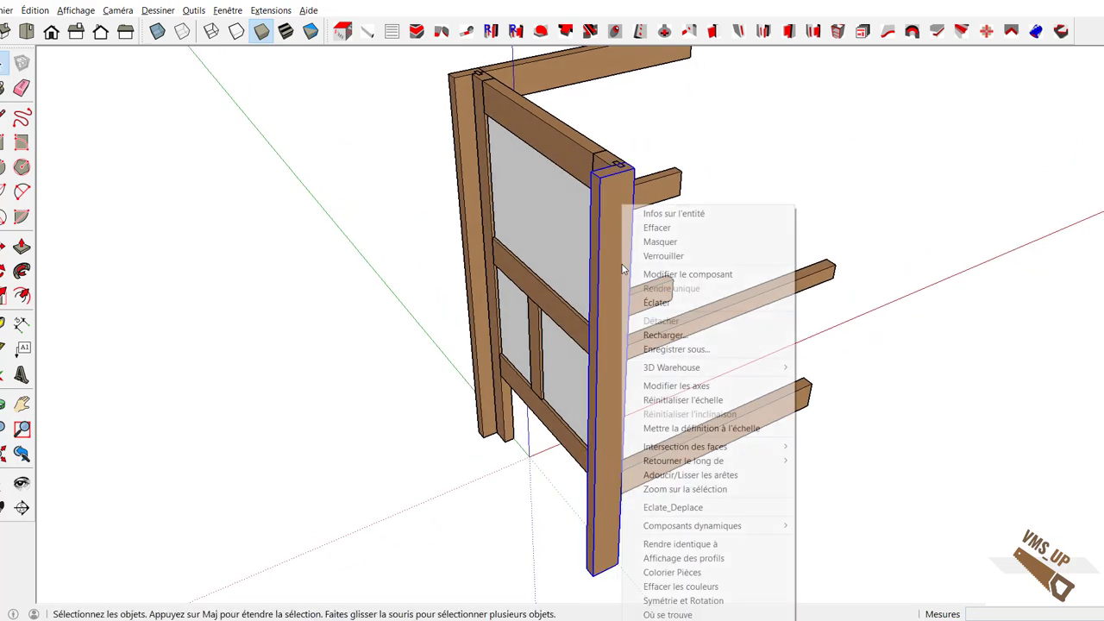
Rename the component definition of the two-rail leg as Lame_face_AV.
right_click(622, 269)
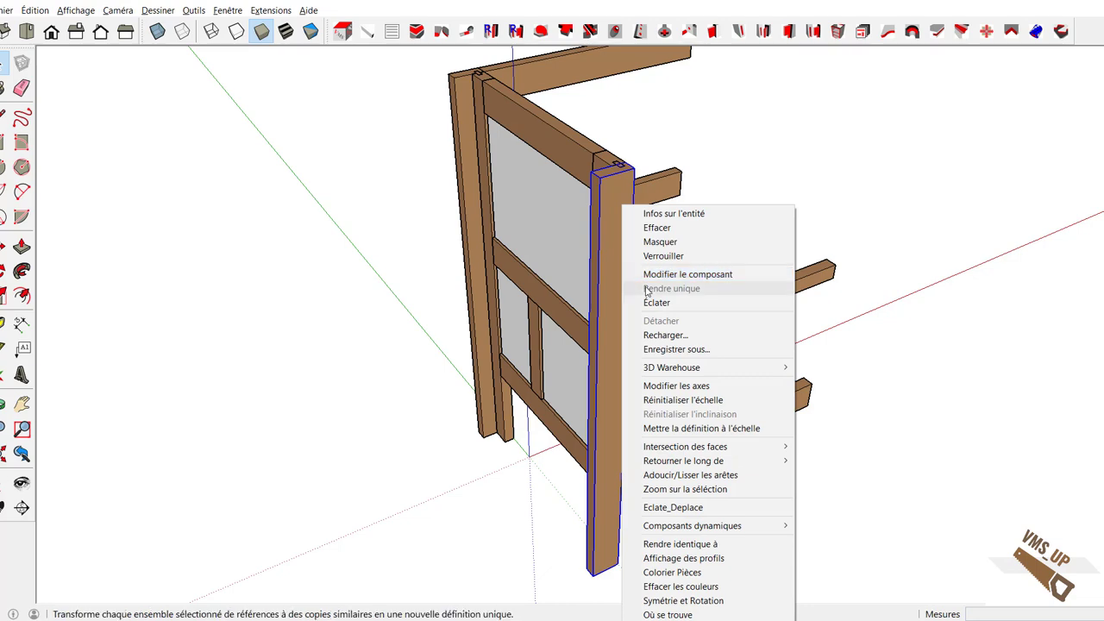
left_click(664, 216)
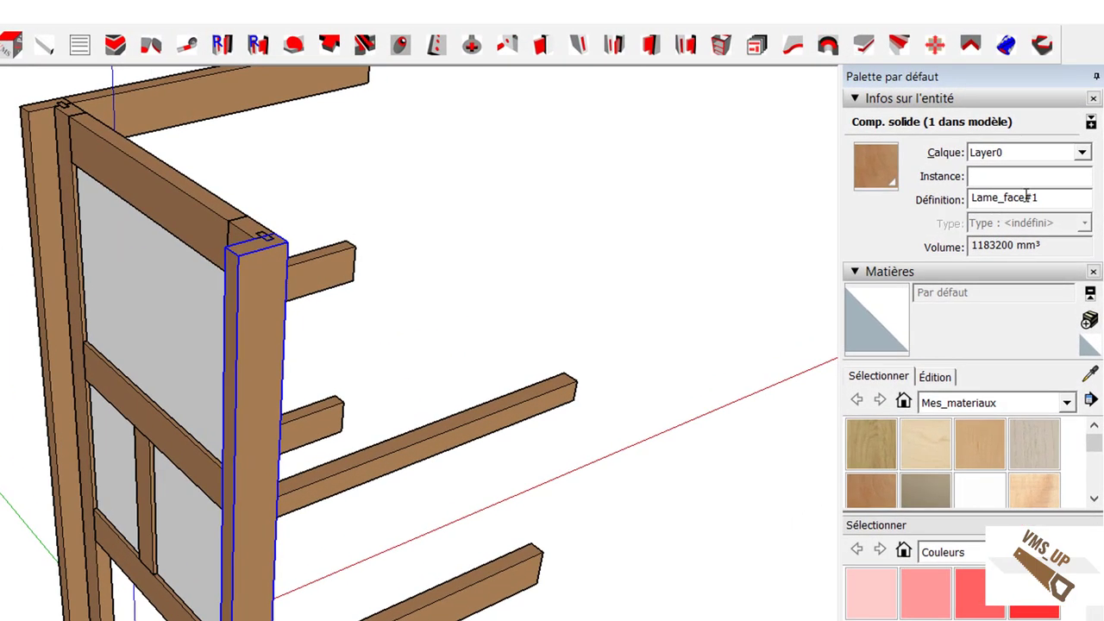
left_click_drag(1025, 196, 1037, 197)
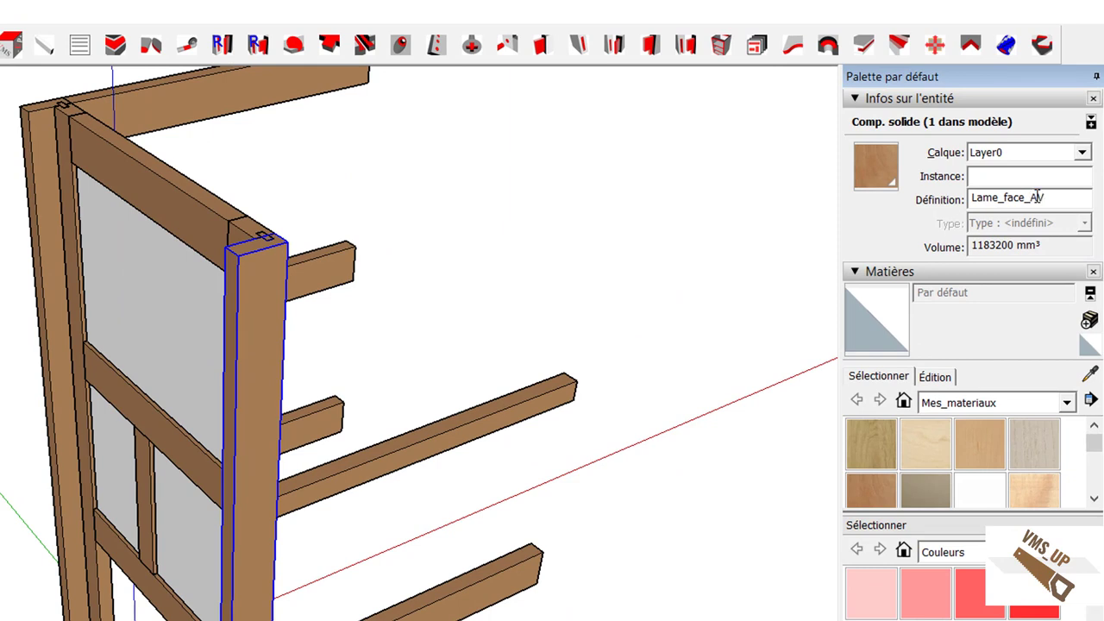
Rename the component definition of the leg carrying three rails as Lame_face_AR and clear the selection.
left_click(46, 147)
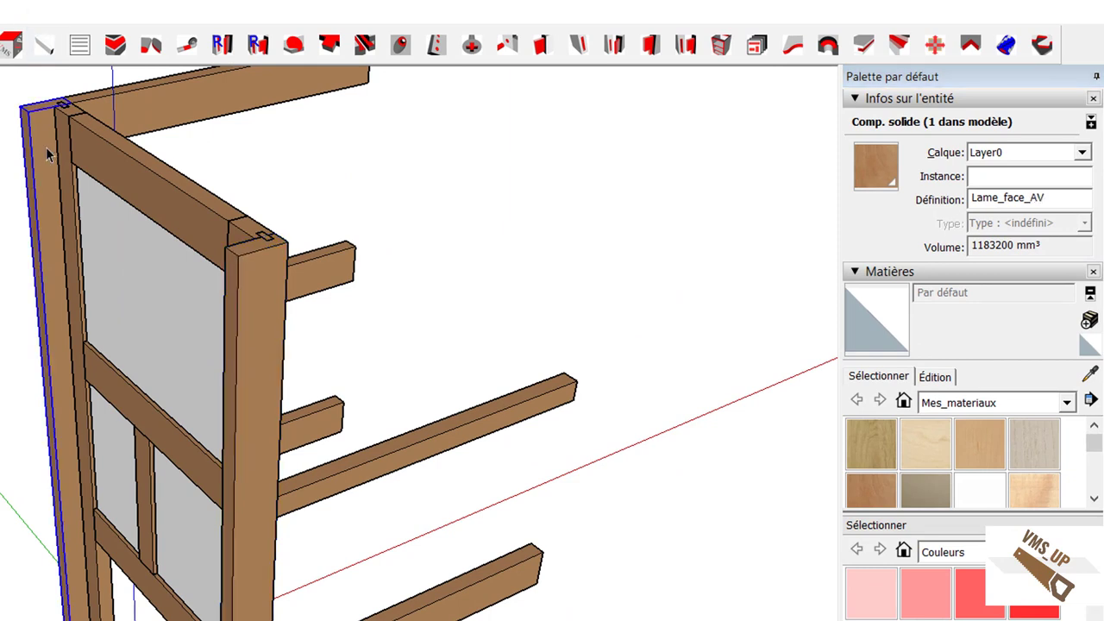
left_click(1035, 199)
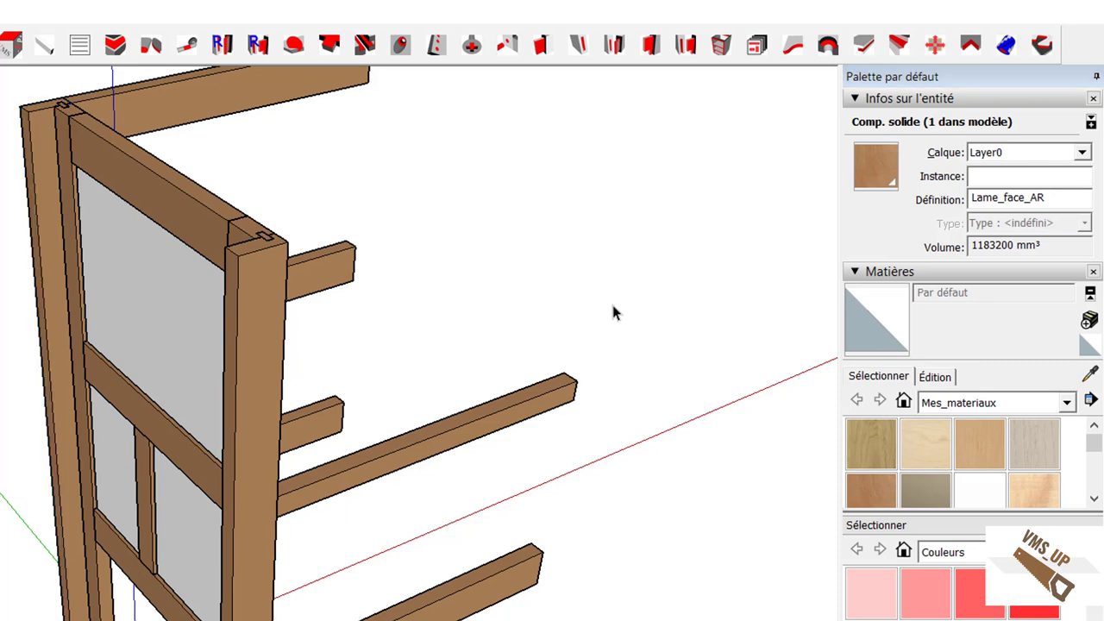
left_click(402, 298)
Start the Rafale_tenon tool and set Arasement to 6 mm and Epaisseur to 10 mm.
middle_click_drag(402, 298, 892, 316)
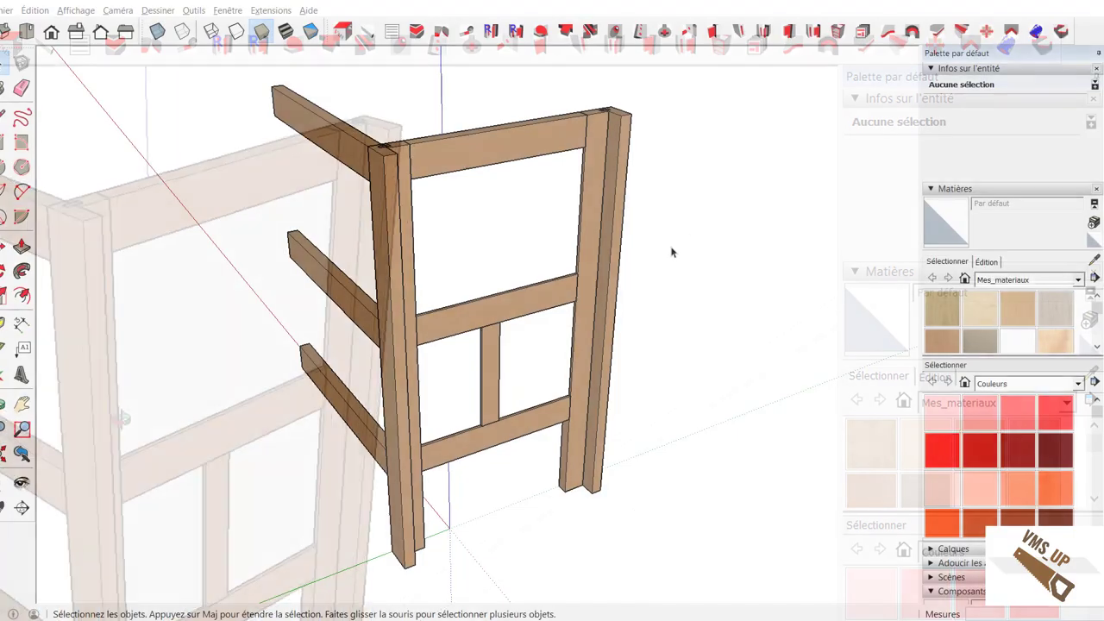
middle_click_drag(670, 250, 747, 354)
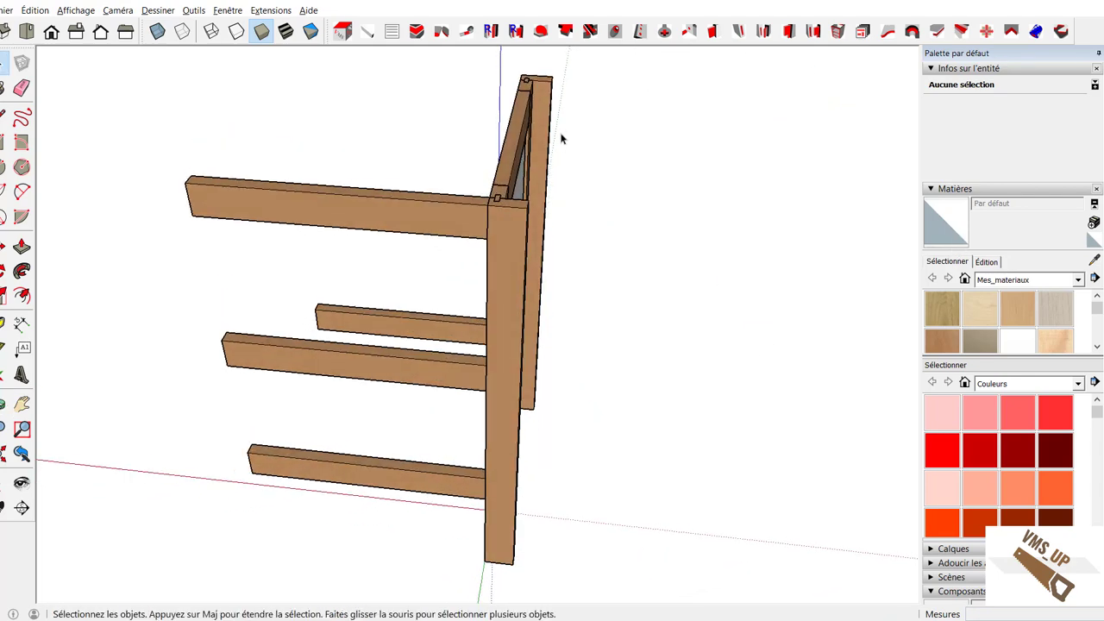
left_click(489, 31)
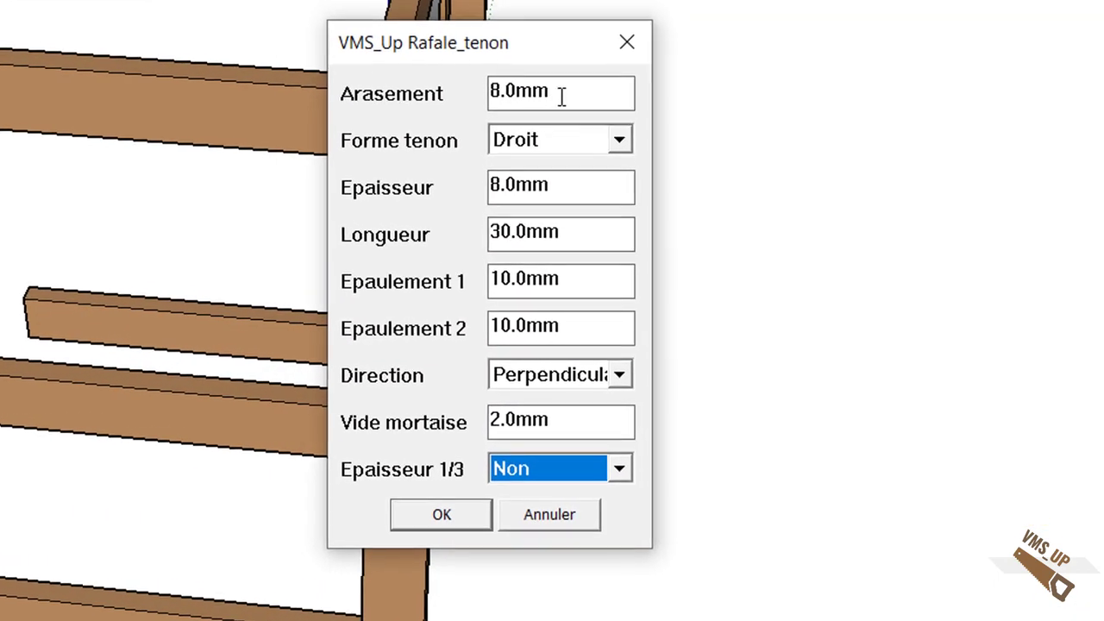
left_click_drag(561, 97, 402, 74)
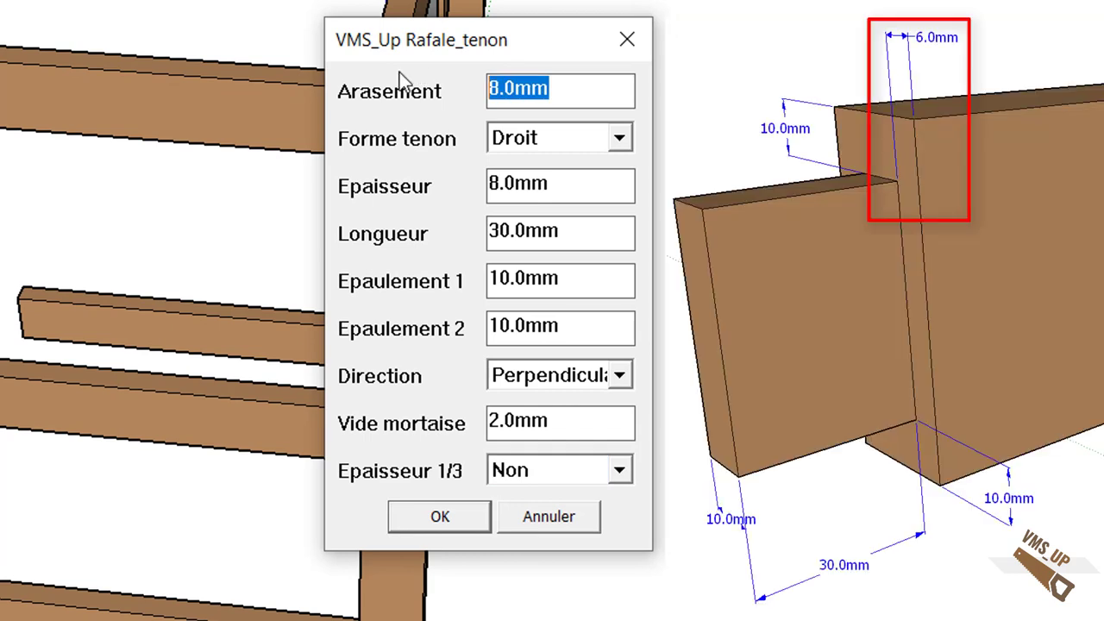
type("6")
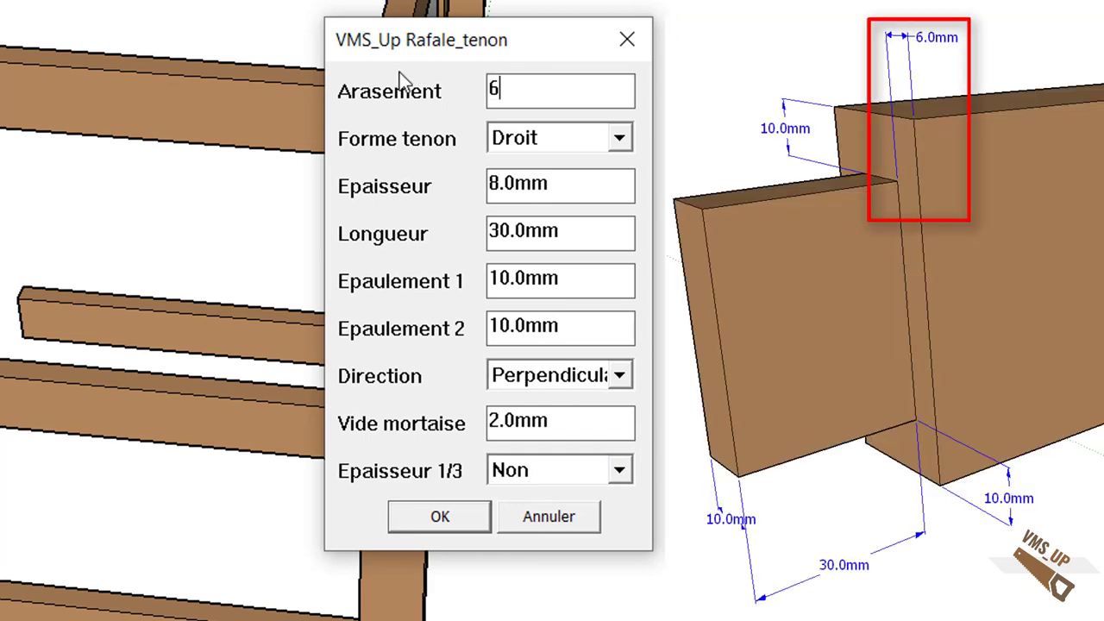
key("Tab")
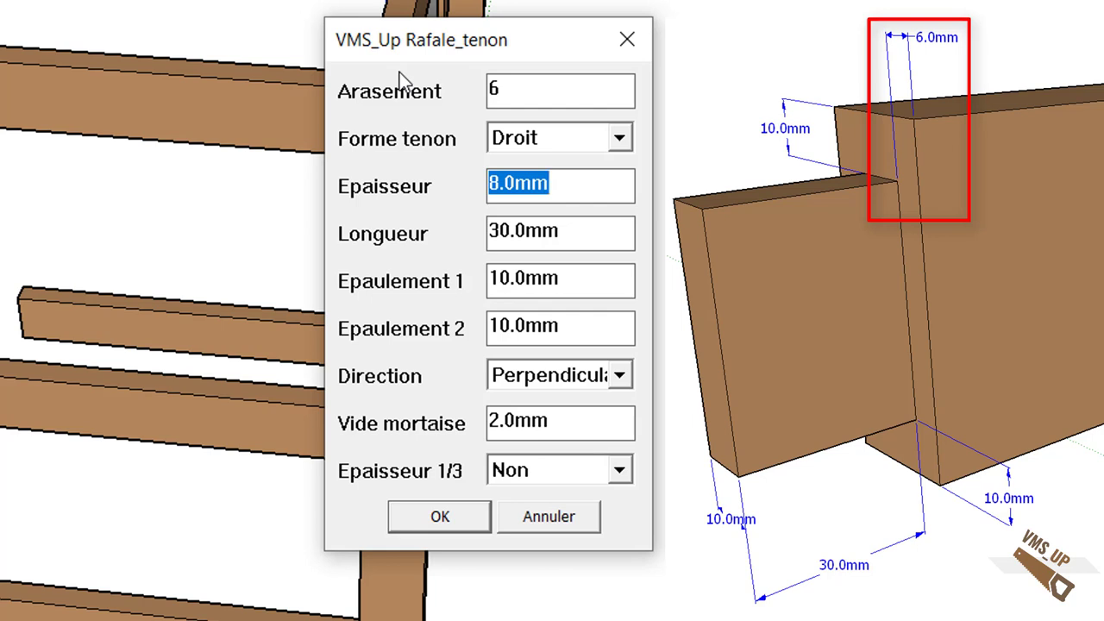
type("10")
key("Tab")
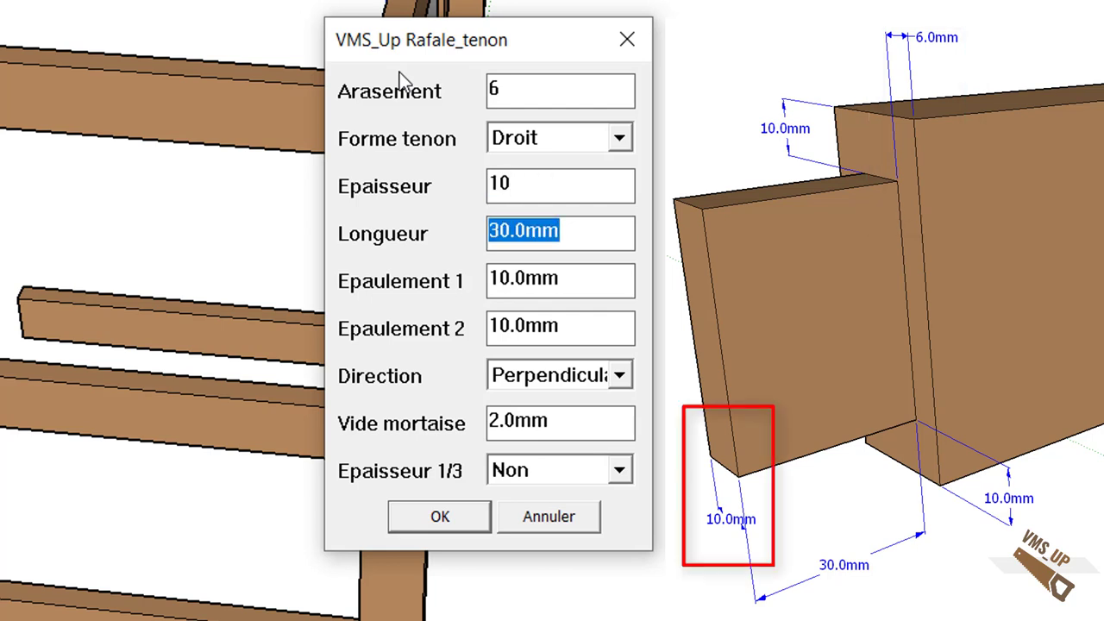
Keep the tenon's length and shoulder values, set Vide mortaise to 1 mm, and accept the tenon settings.
key("Tab")
key("Tab")
key("Tab")
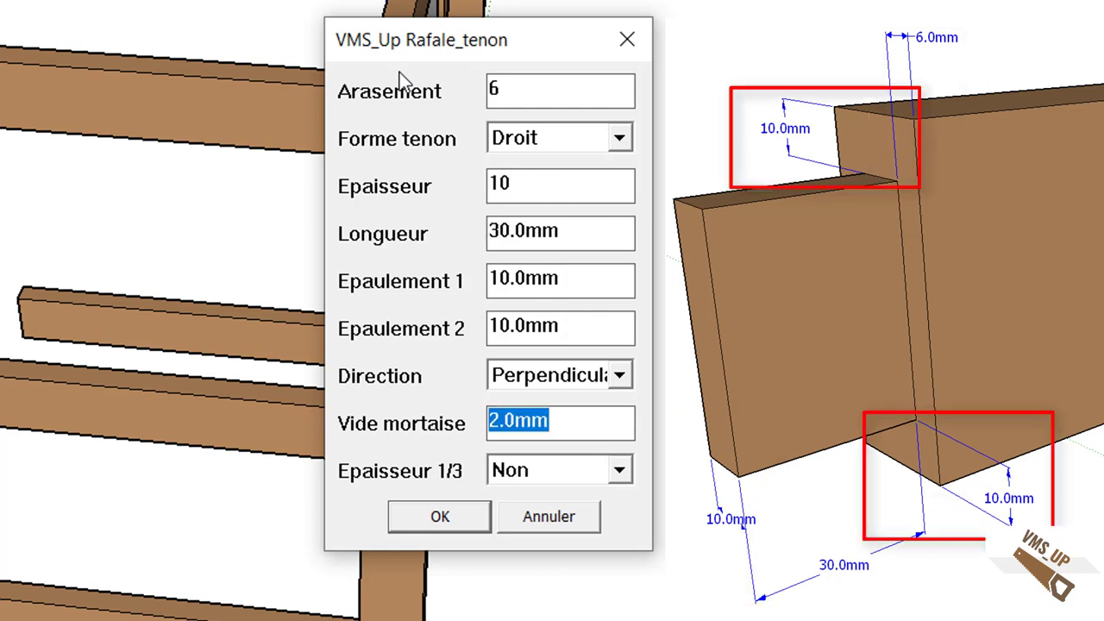
type("1")
key("Tab")
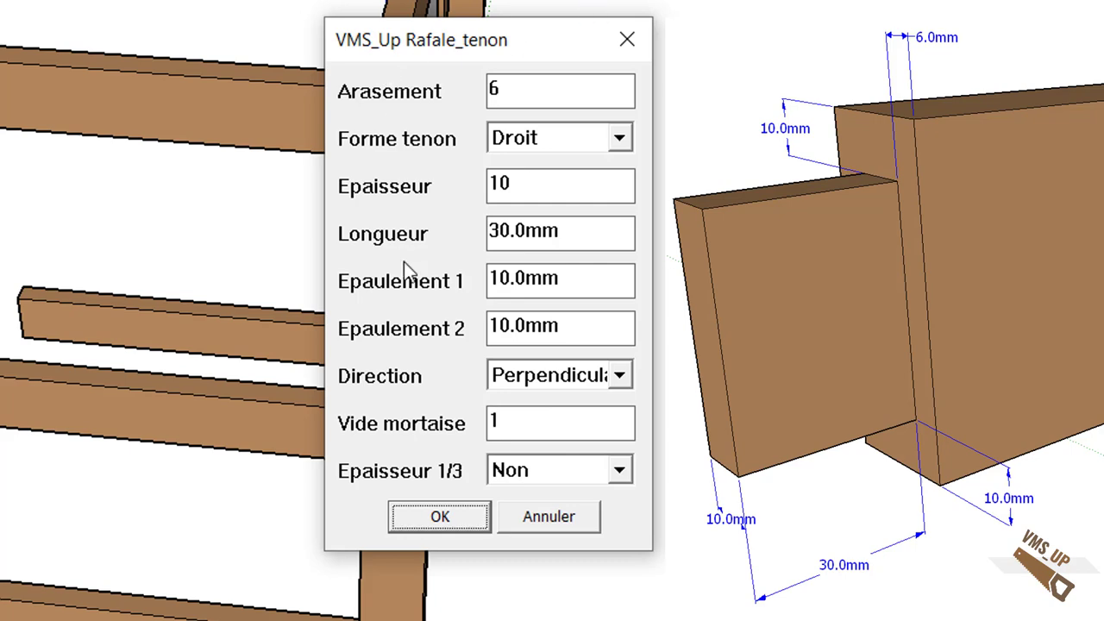
left_click(426, 521)
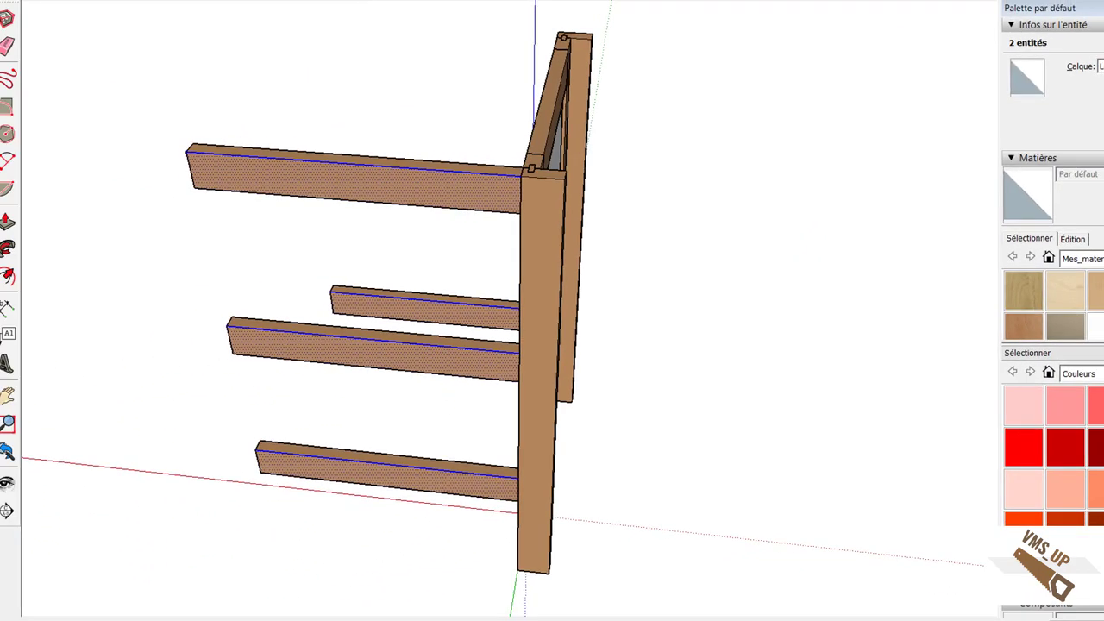
Turn on X-ray display and generate the tenons on the free ends of the long rails.
left_click(153, 2)
scroll(200, 167, "up", 3)
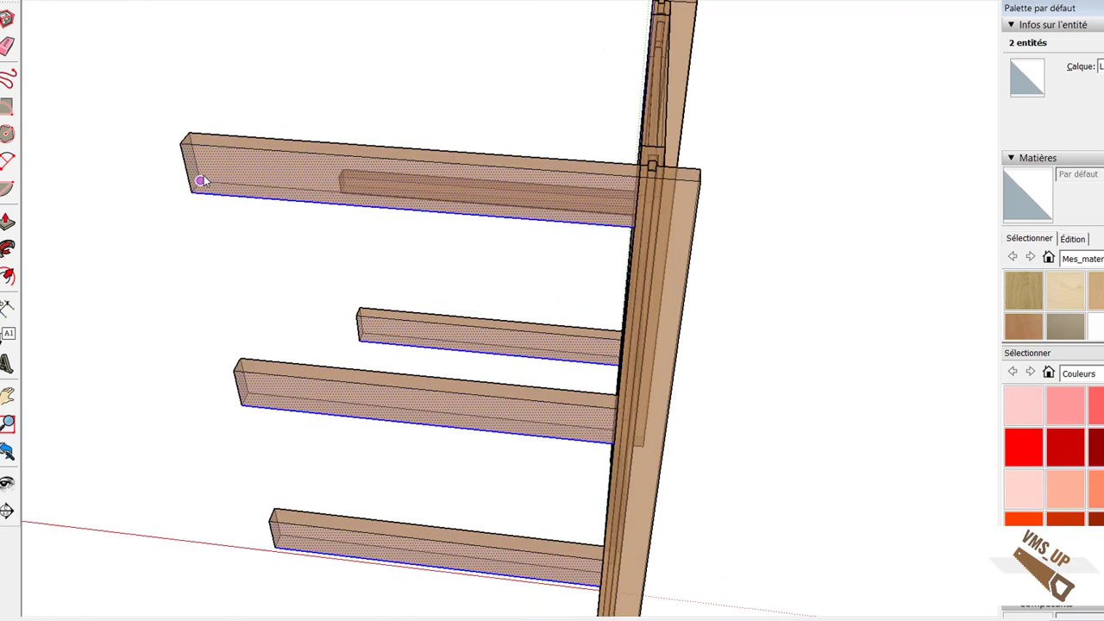
left_click(197, 168)
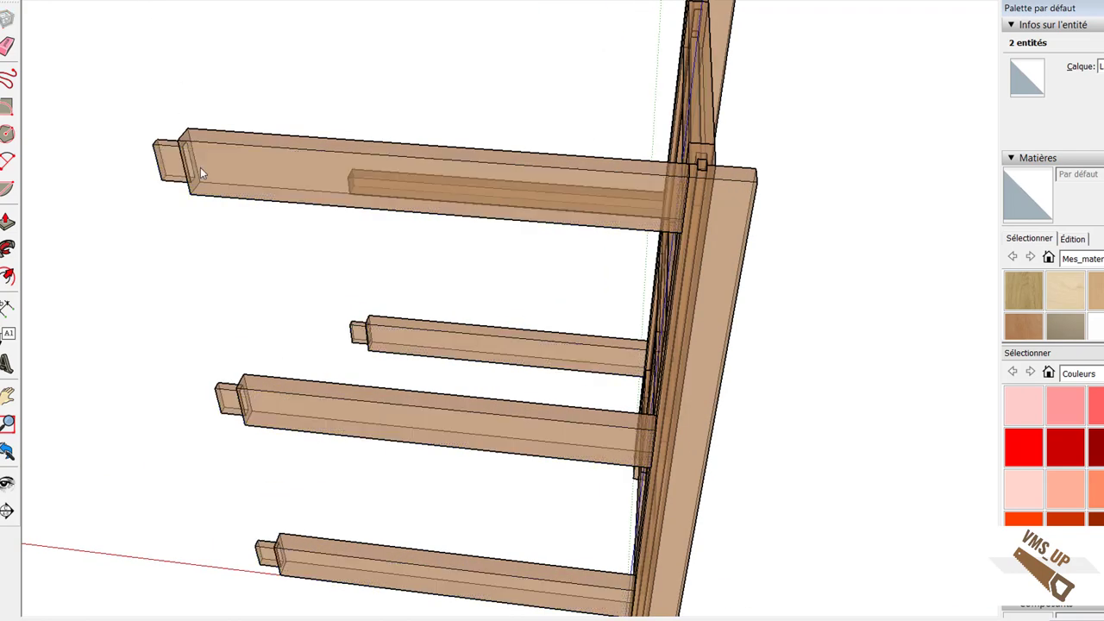
Generate the tenons on the leg-side ends of the long rails with the current tenon settings.
middle_click_drag(641, 184, 668, 176)
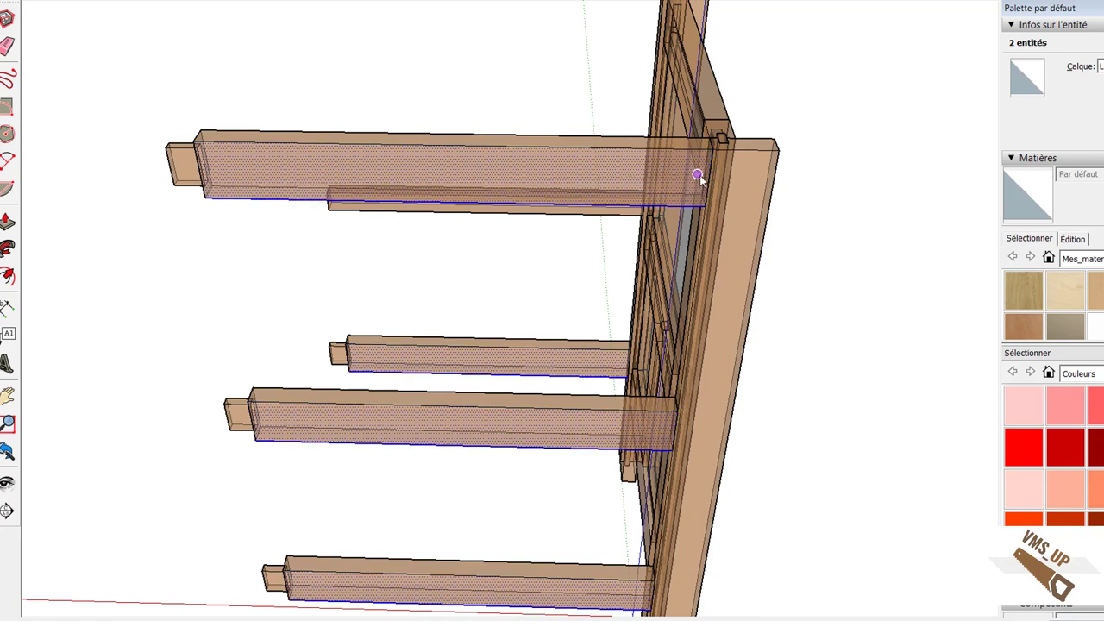
scroll(700, 176, "up", 3)
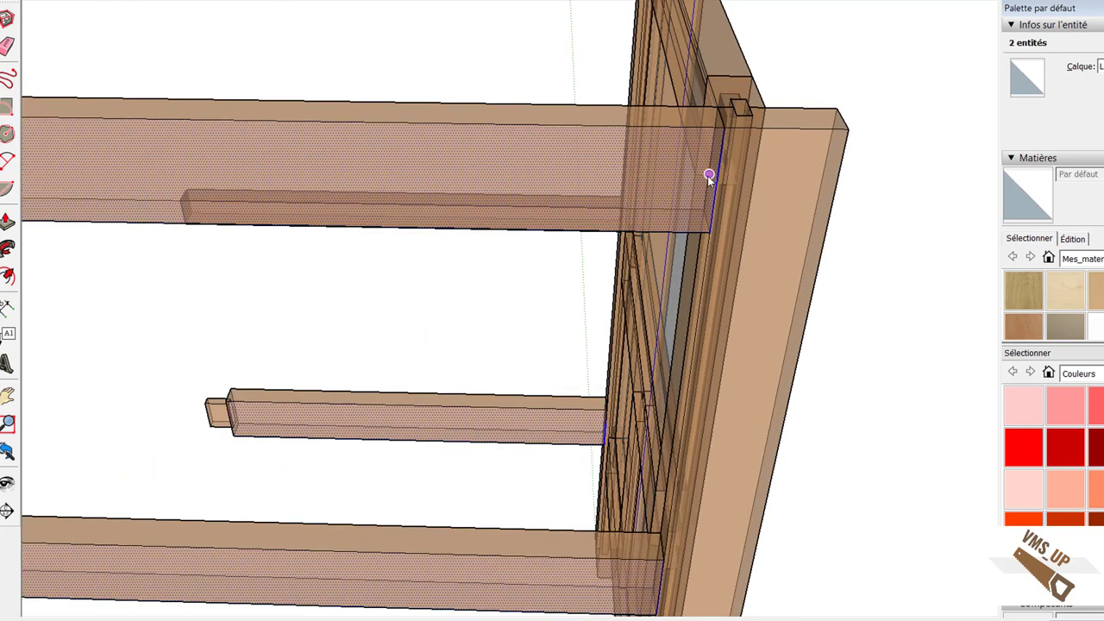
left_click(708, 176)
scroll(707, 176, "down", 5)
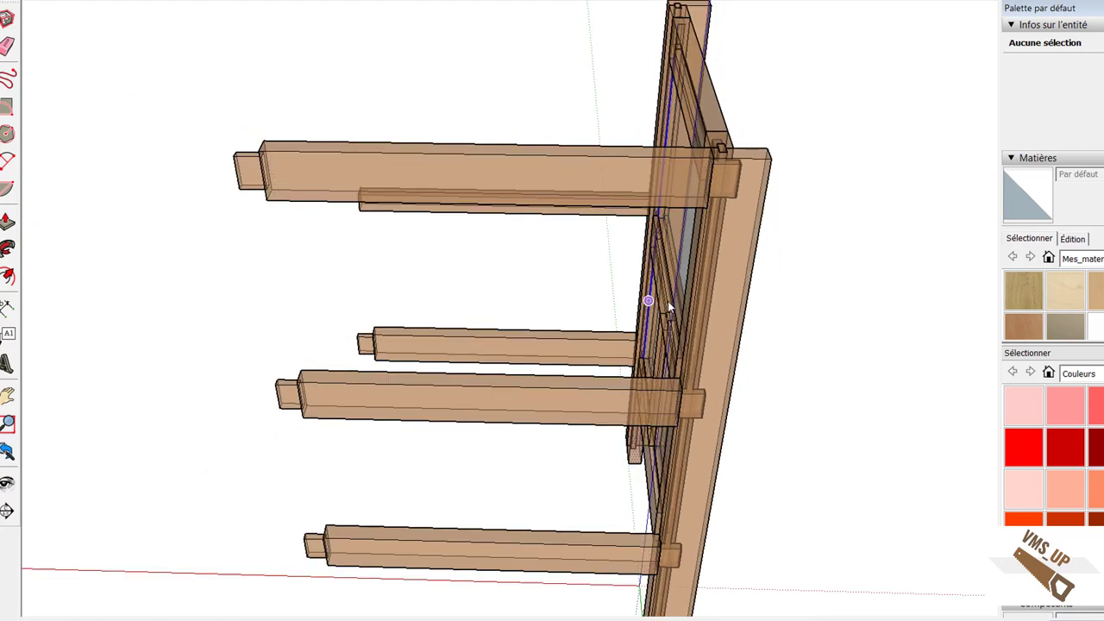
Request new Rafale_tenon values, set Epaulement 1 and Epaulement 2 to 0, and accept the settings.
middle_click_drag(823, 299, 72, 198)
middle_click_drag(862, 312, 599, 325)
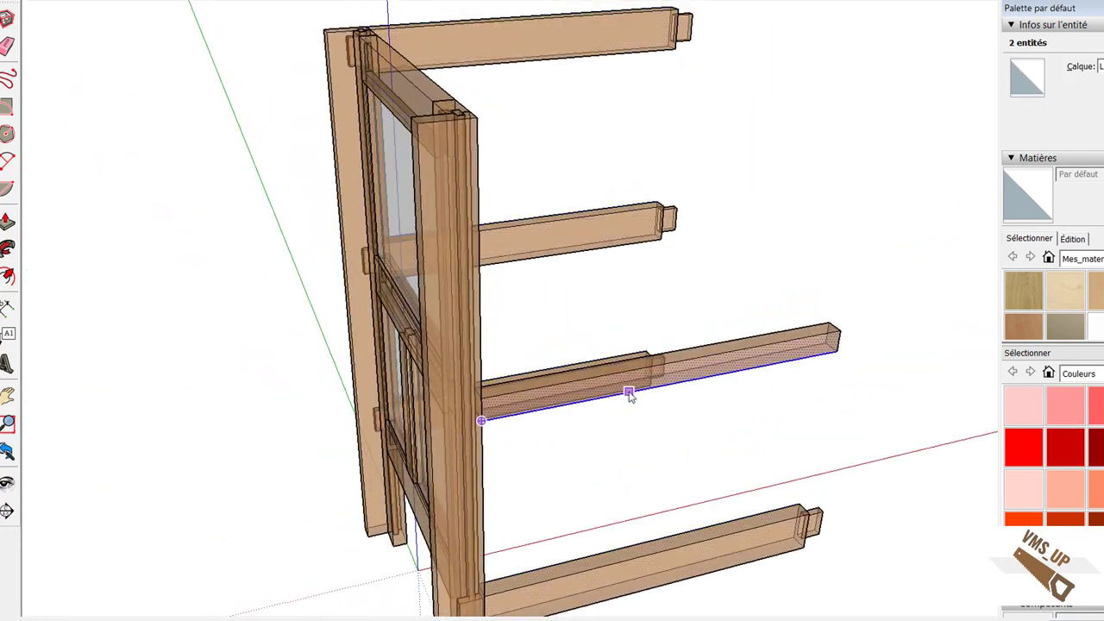
middle_click_drag(654, 444, 589, 454)
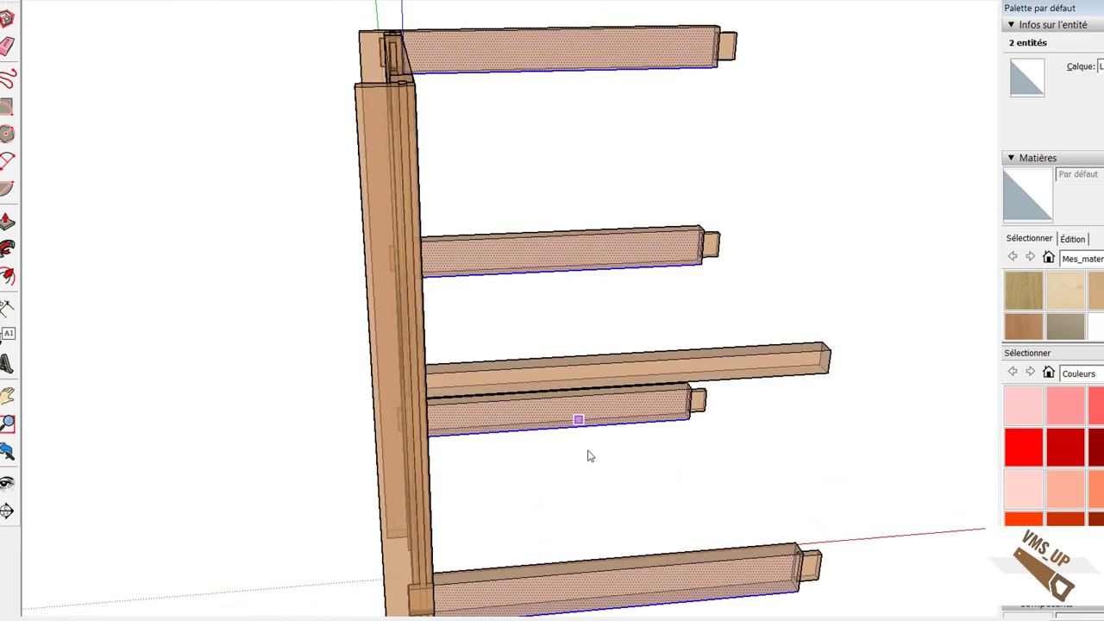
right_click(592, 458)
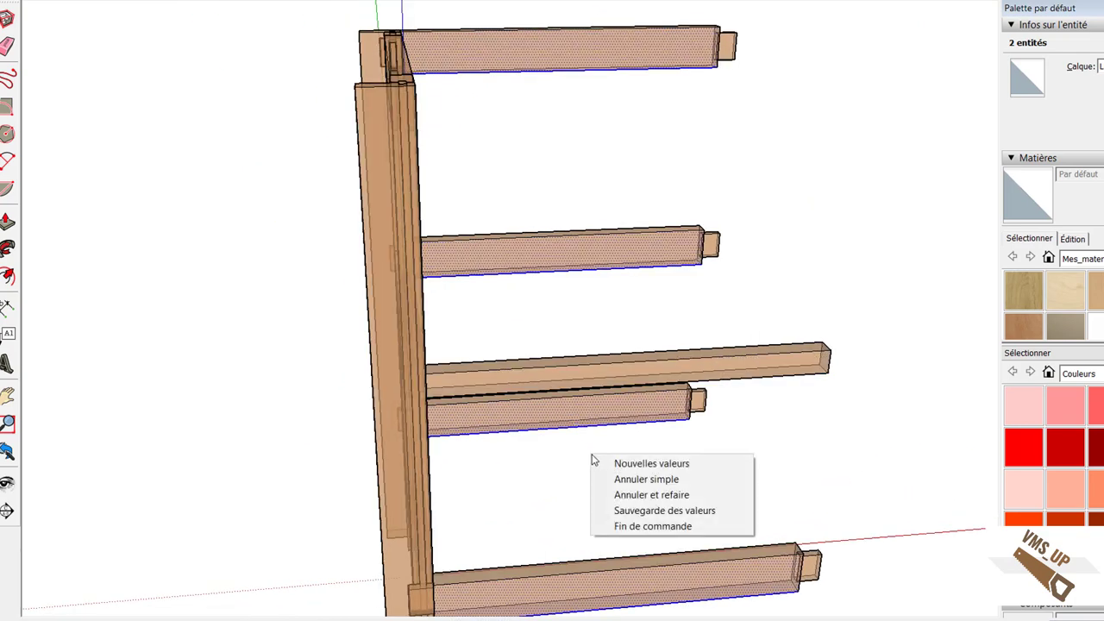
left_click(652, 465)
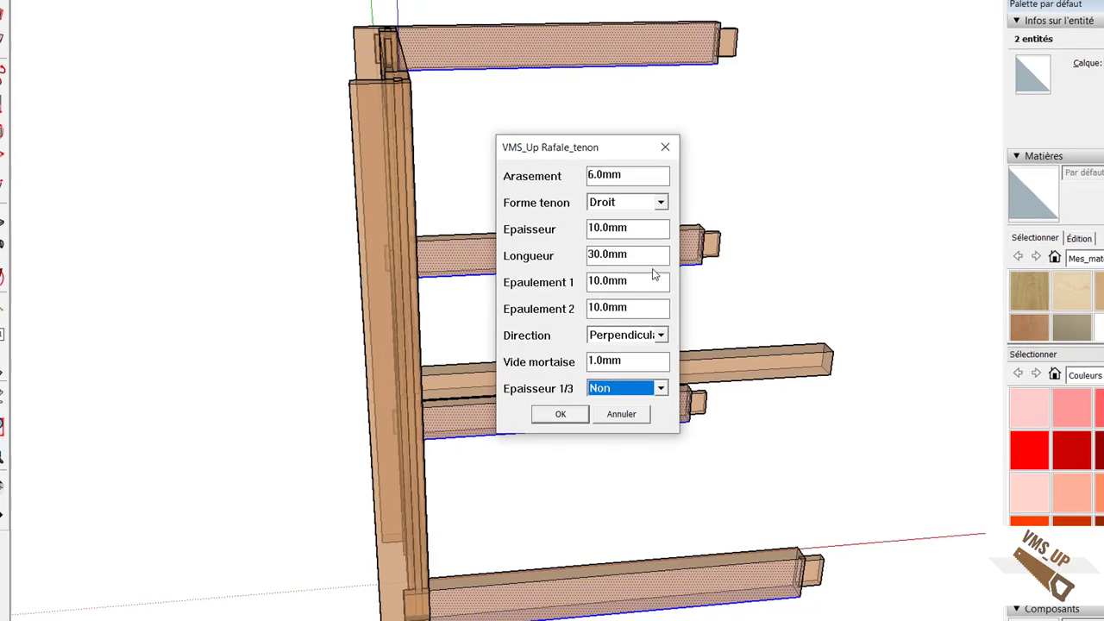
left_click(639, 287)
left_click_drag(601, 294, 504, 276)
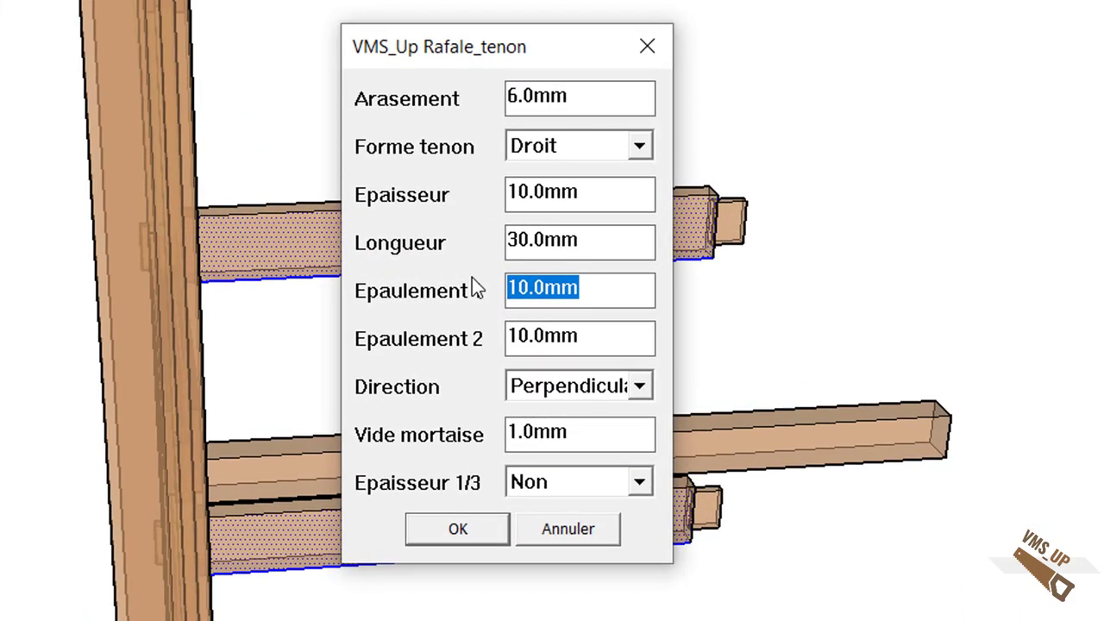
type("0")
key("Tab")
type("0")
key("Tab")
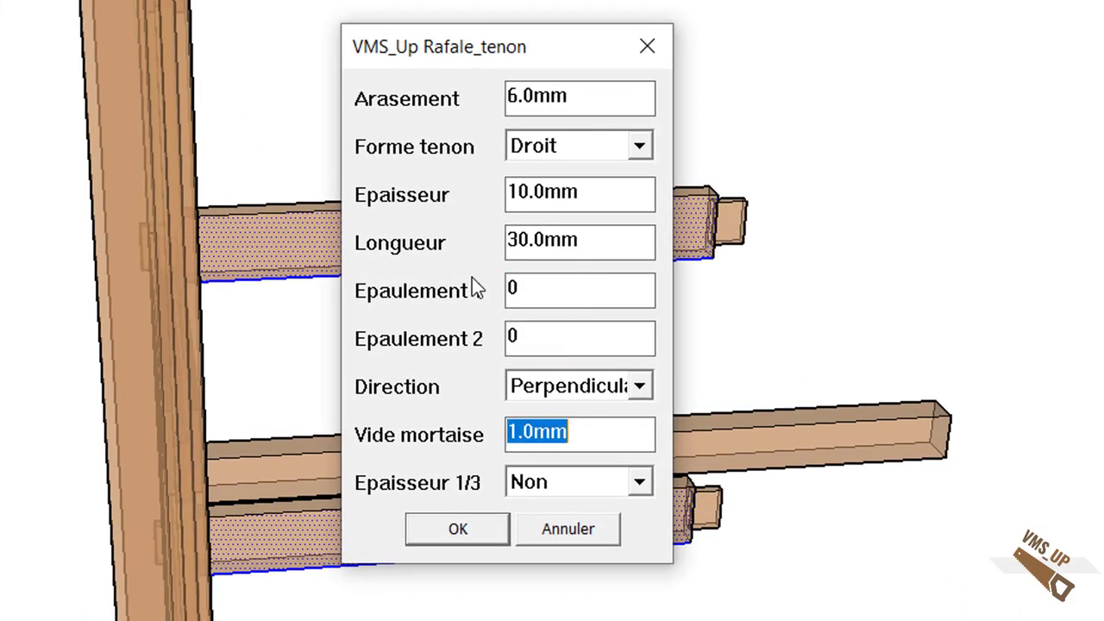
left_click(458, 529)
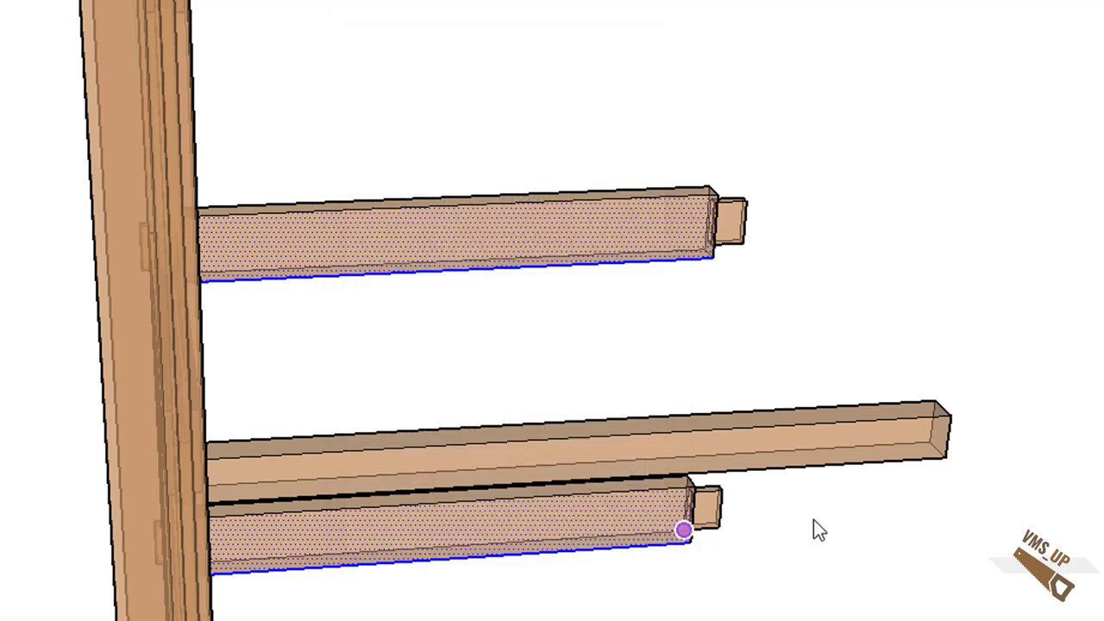
Generate shoulderless tenons on both ends of the slim front rail and inspect the tenon inside the leg.
scroll(872, 507, "up", 5)
scroll(992, 391, "up", 1)
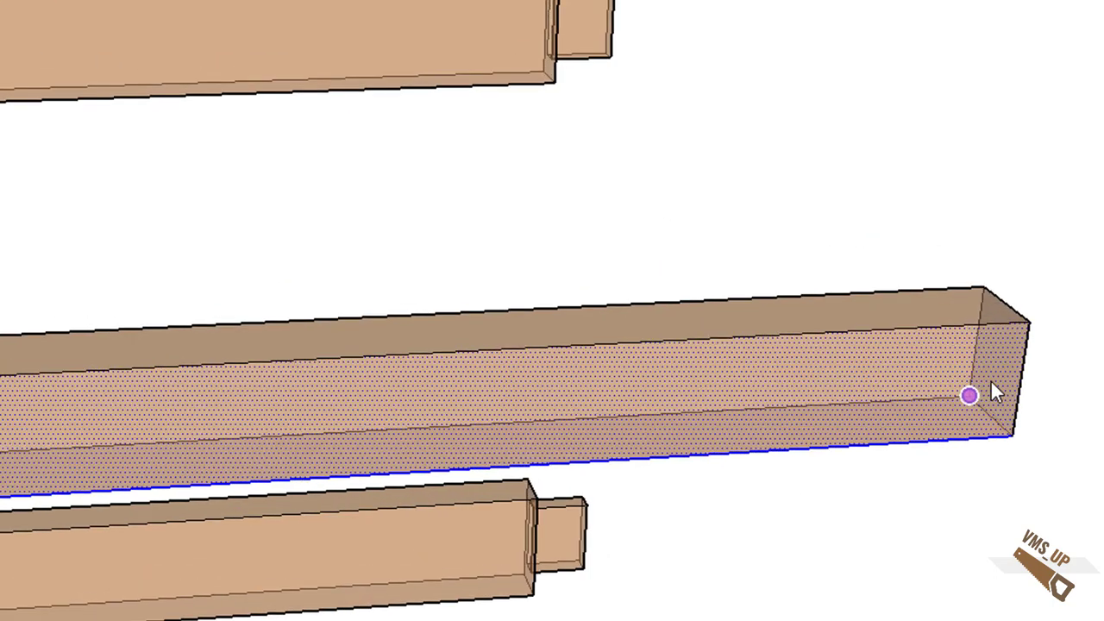
left_click(1009, 377)
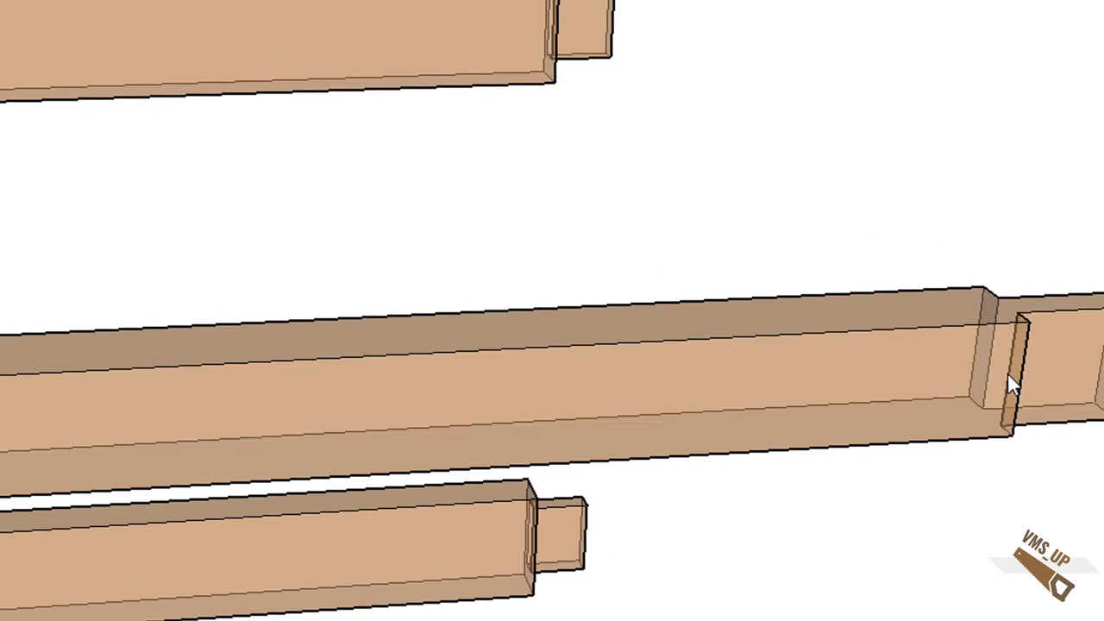
scroll(242, 362, "down", 3)
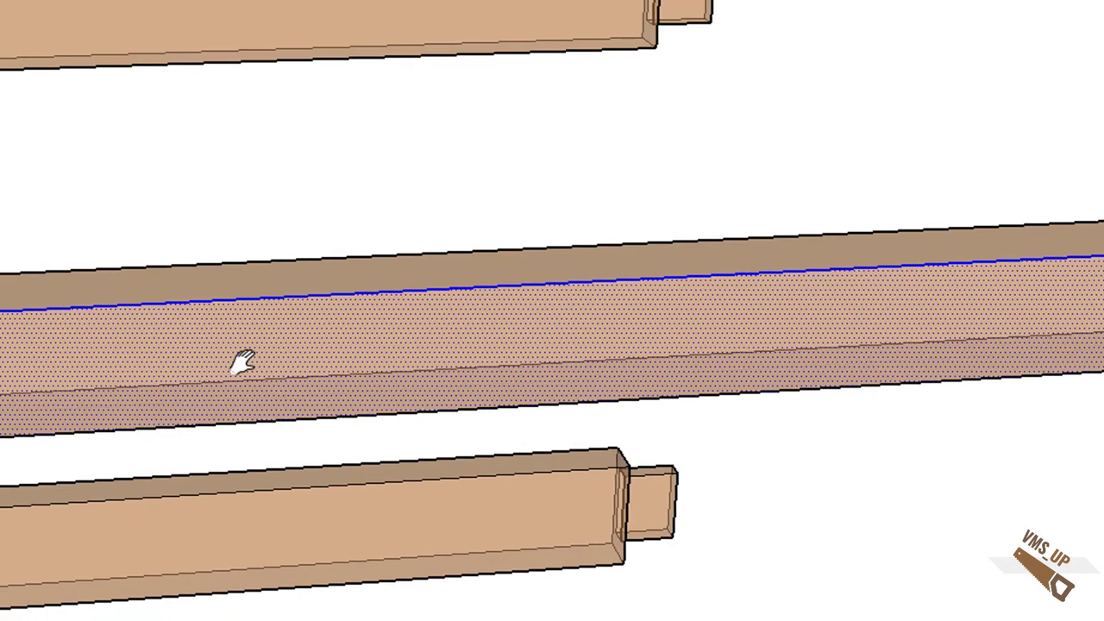
middle_click_drag(242, 363, 1025, 322, "shift")
scroll(180, 413, "up", 3)
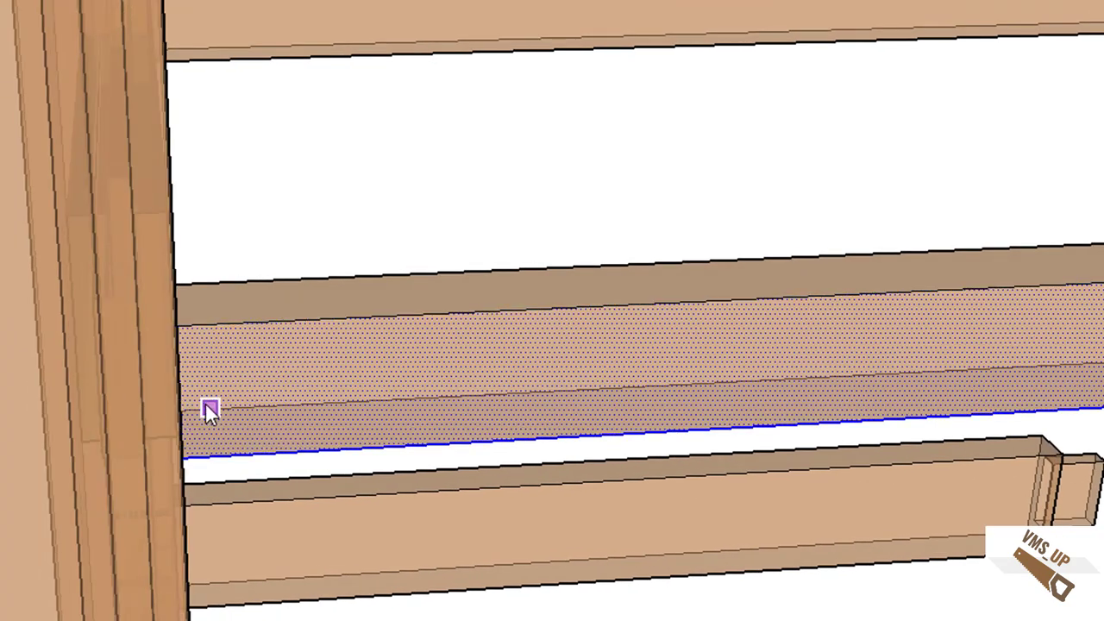
scroll(198, 405, "up", 2)
left_click(219, 392)
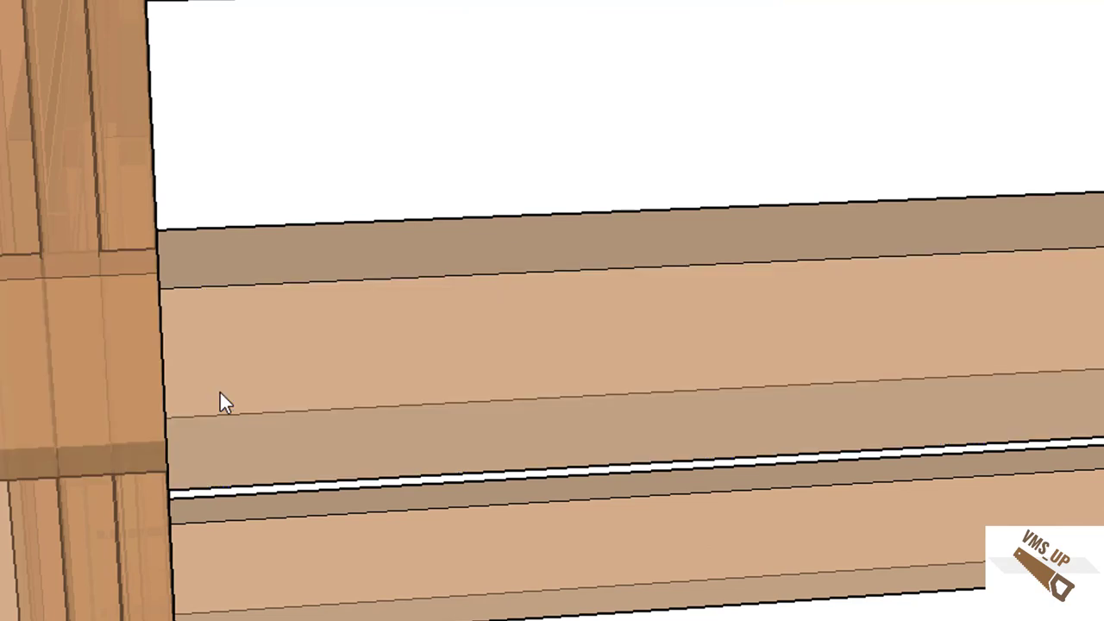
scroll(219, 393, "down", 3)
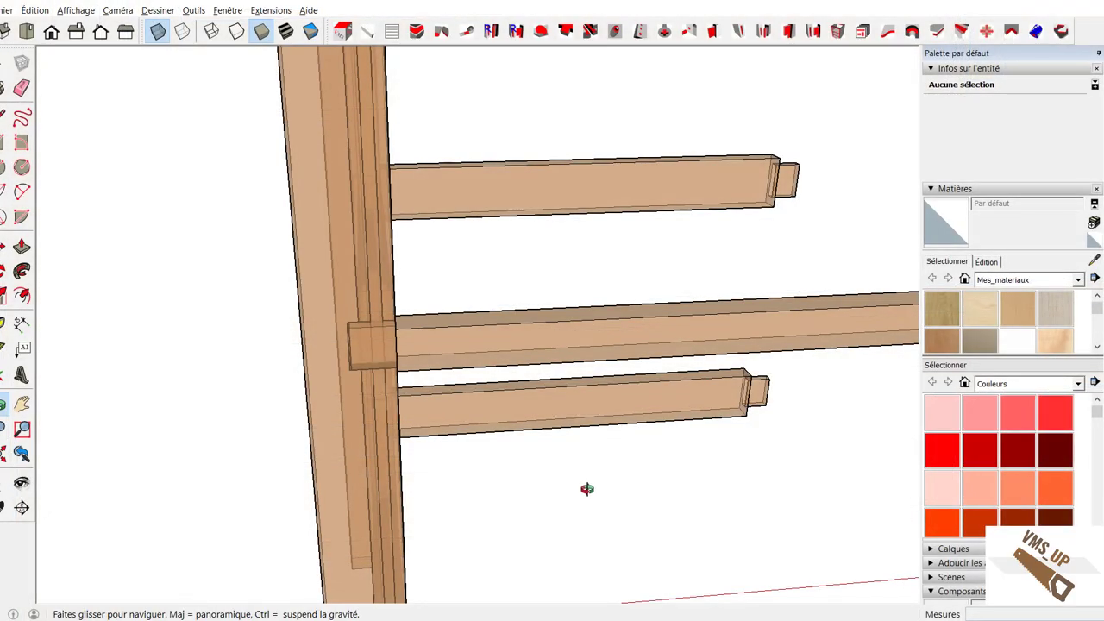
middle_click_drag(586, 486, 584, 474)
scroll(580, 469, "up", 1)
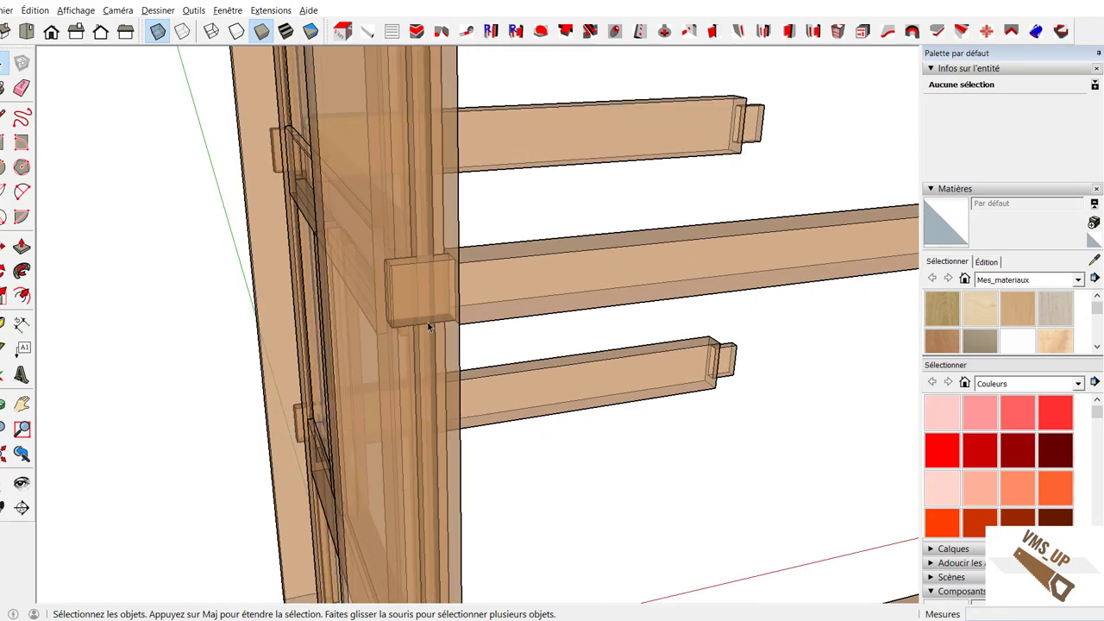
middle_click_drag(429, 326, 552, 350)
middle_click_drag(97, 242, 212, 343)
mouse_move(220, 288)
middle_mouse_down()
mouse_move(505, 279)
mouse_move(499, 401)
mouse_move(396, 409)
mouse_move(589, 368)
mouse_move(781, 356)
mouse_move(524, 454)
mouse_move(751, 394)
mouse_move(863, 345)
mouse_move(950, 390)
mouse_move(715, 394)
mouse_move(609, 443)
mouse_move(589, 440)
middle_mouse_up()
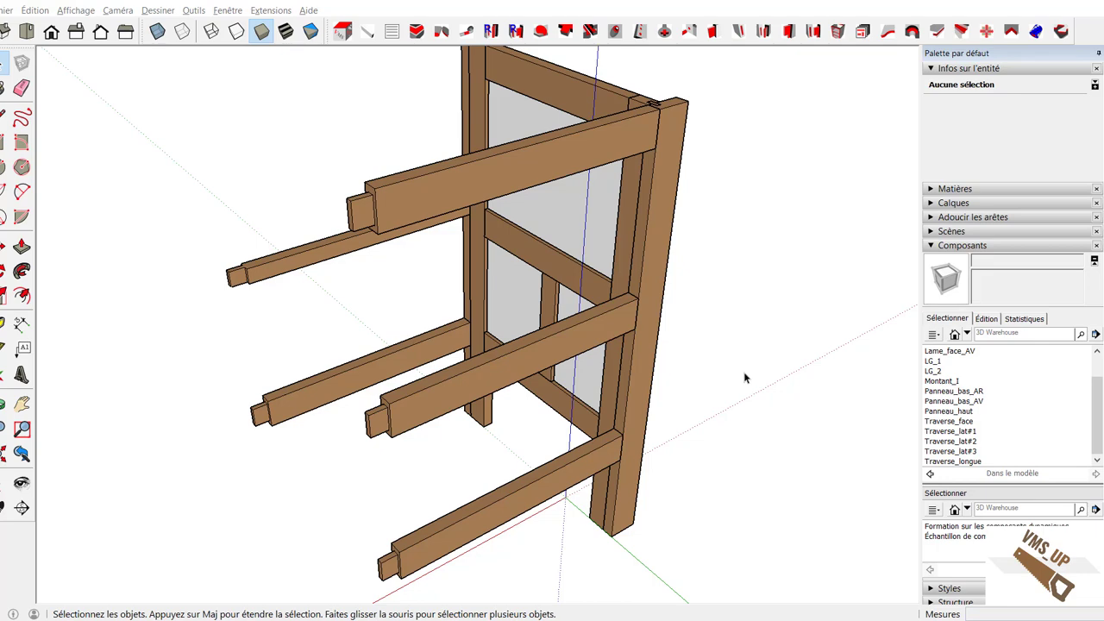
Make the lower, middle and upper rear long rails unique components, one after another.
middle_click_drag(745, 378, 711, 388)
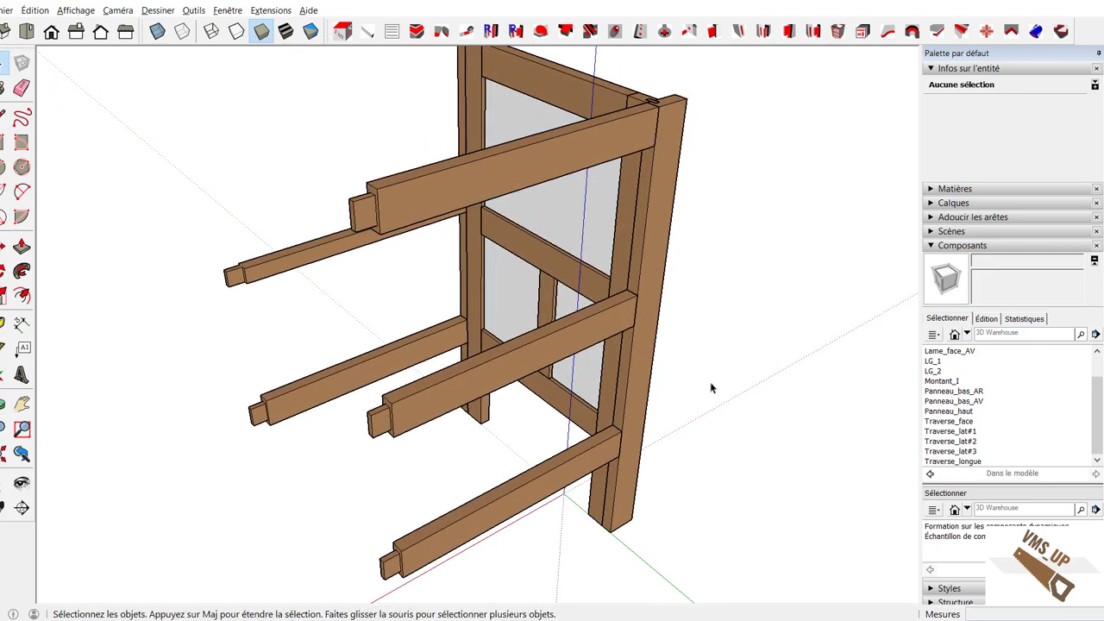
right_click(562, 483)
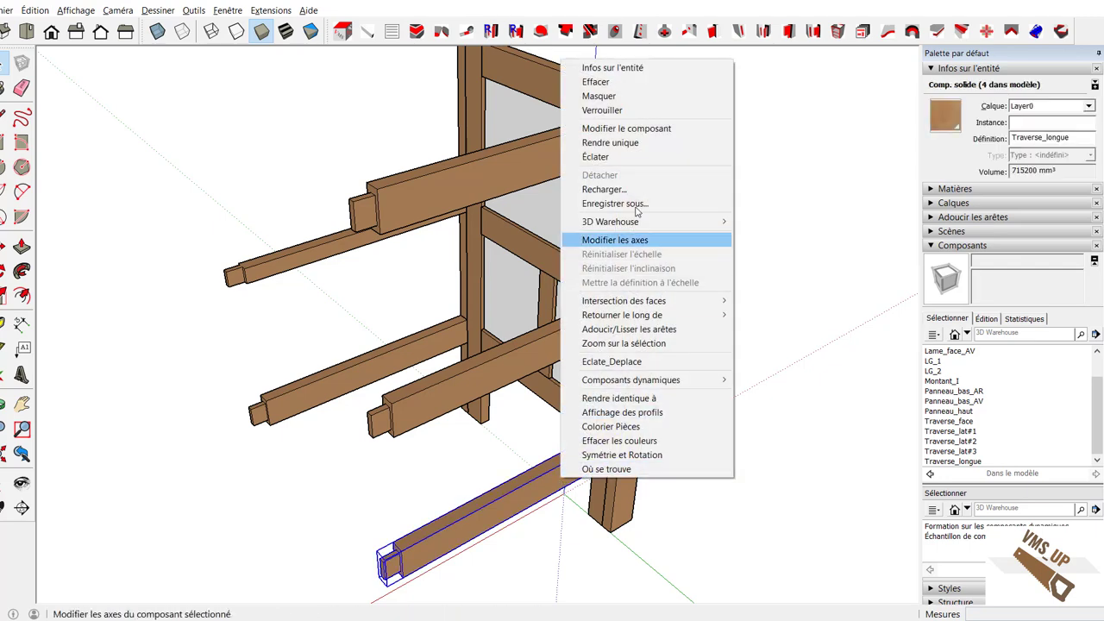
left_click(629, 145)
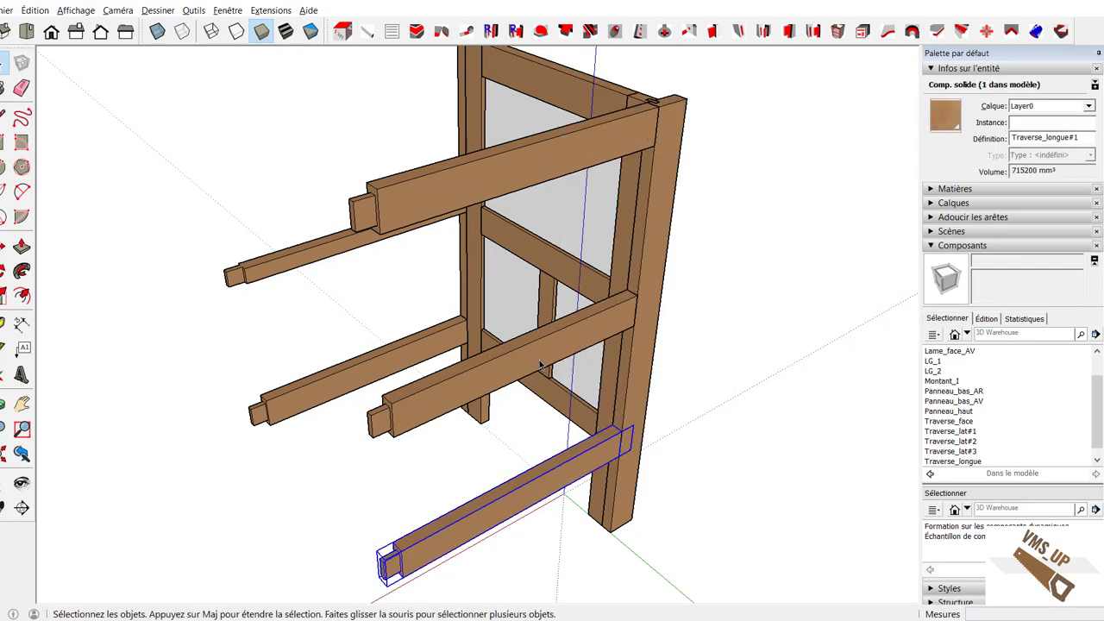
left_click(522, 360)
right_click(540, 353)
left_click(602, 288)
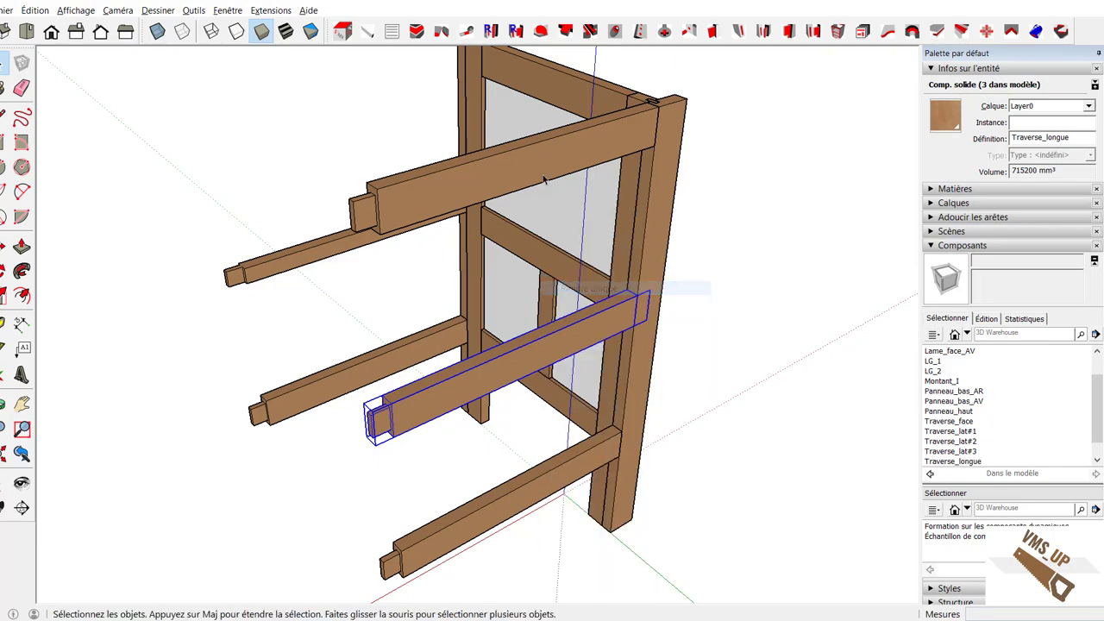
right_click(548, 170)
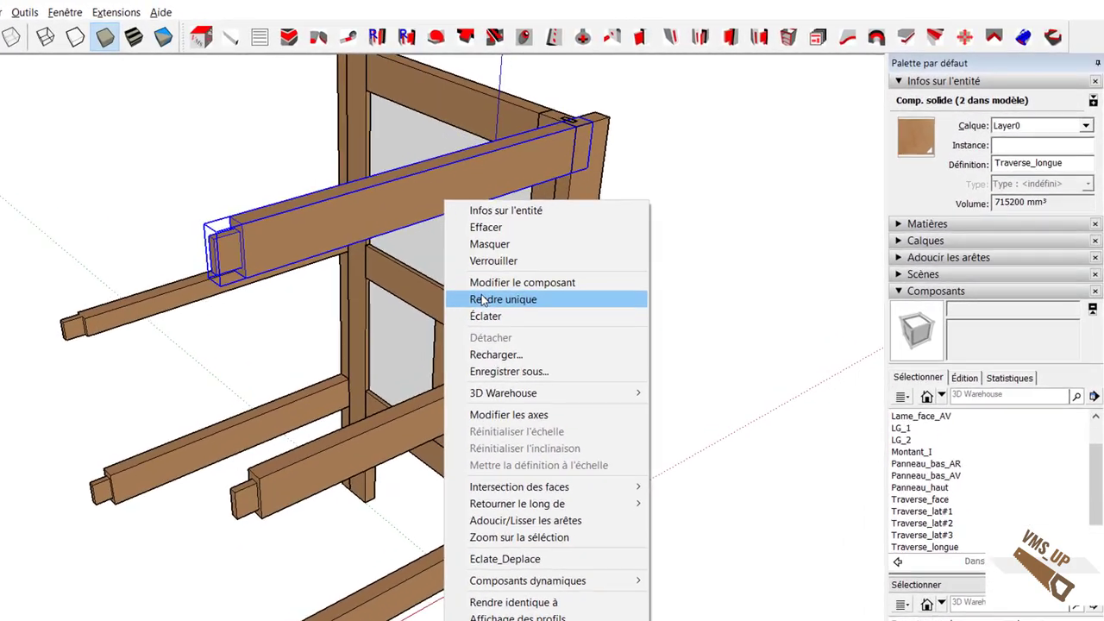
left_click(597, 251)
Rename the component definition of the front long rail as Traverse_longue_AV.
left_click(123, 483)
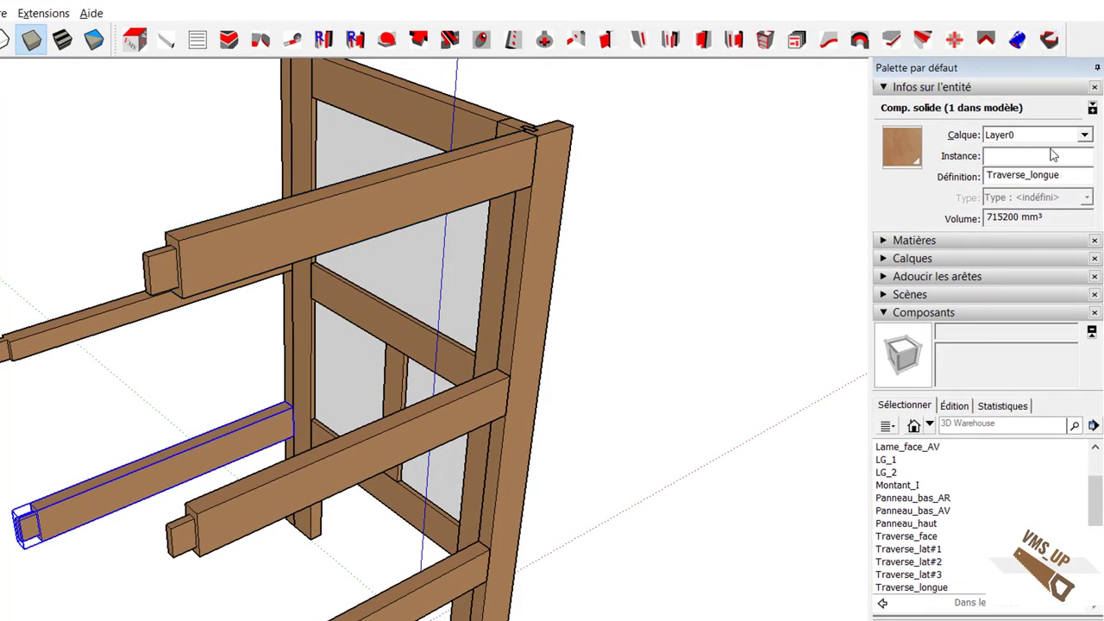
left_click(1066, 176)
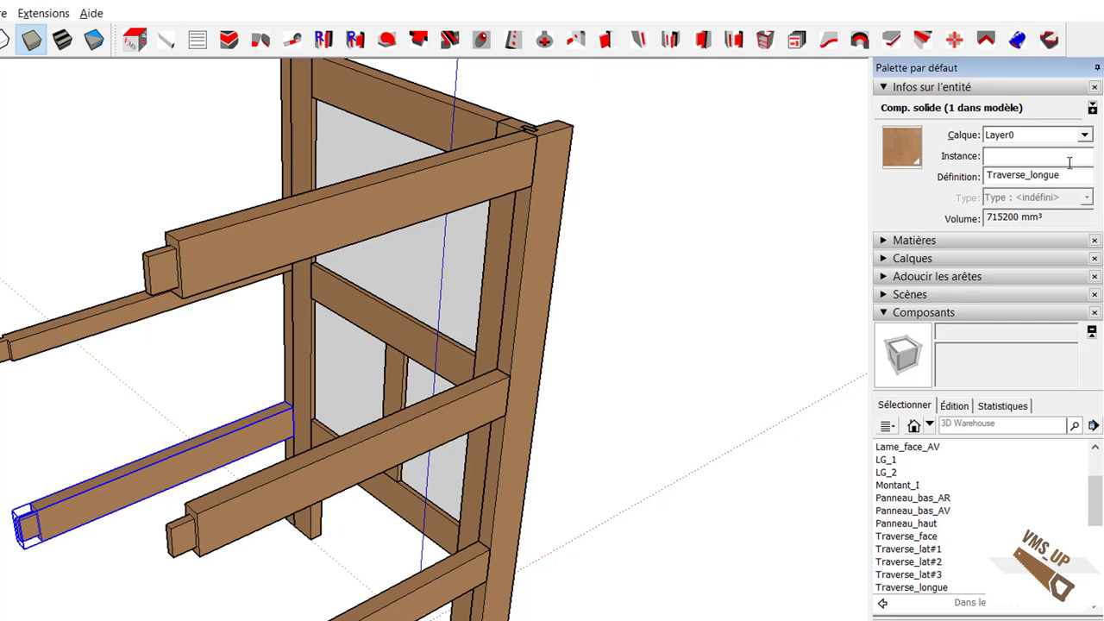
type("_AV")
key("Tab")
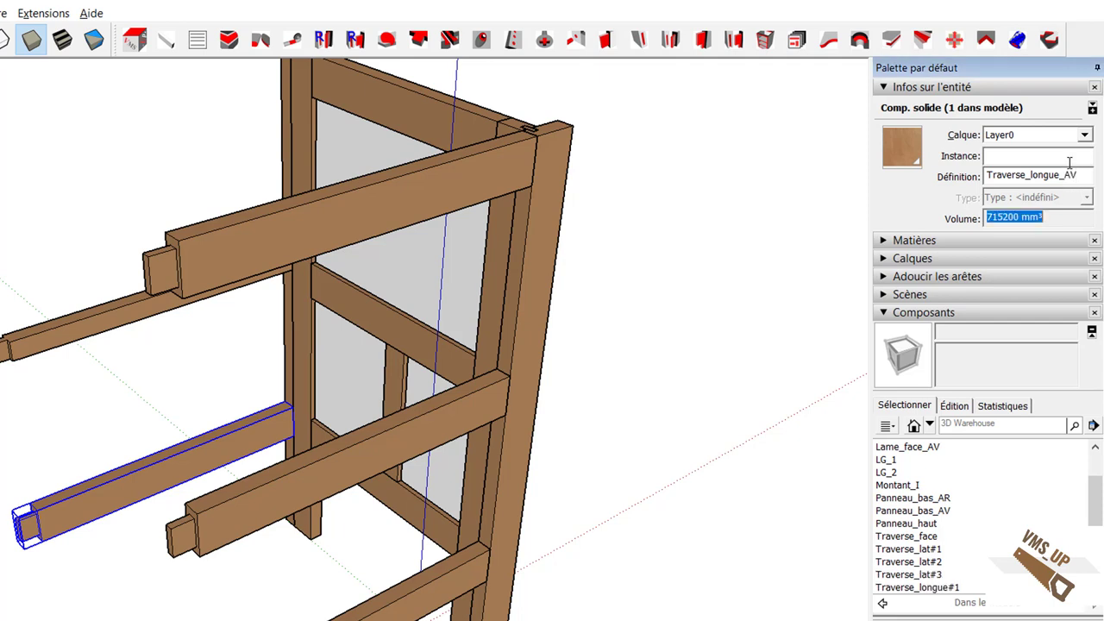
Rename the component definition of the upper rear rail as Traverse_longu_AR_H.
left_click(350, 213)
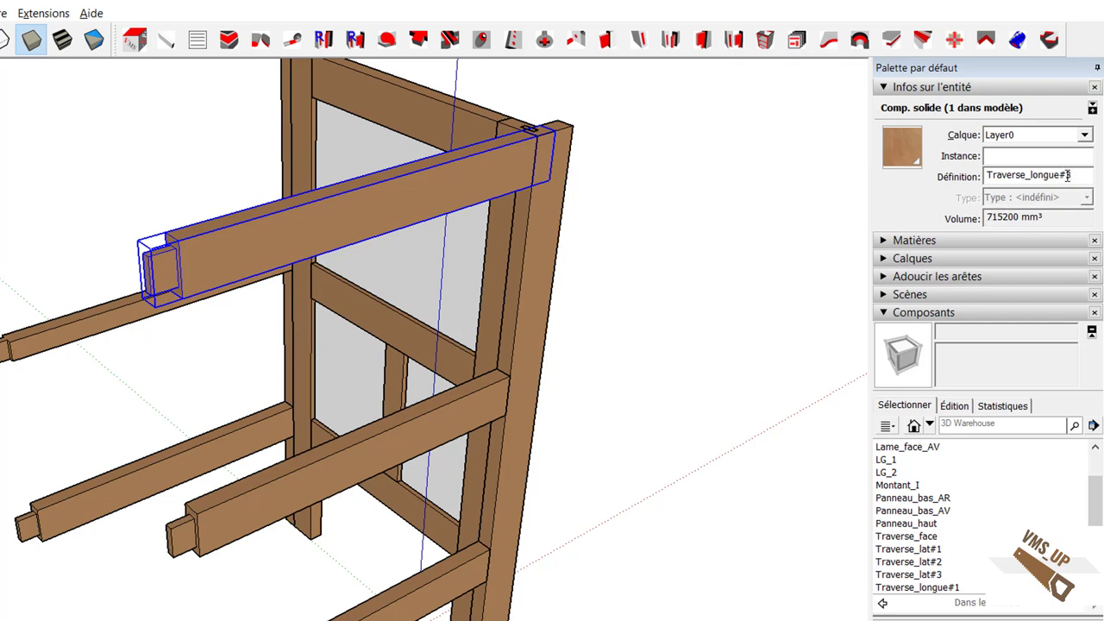
left_click_drag(1073, 176, 1060, 175)
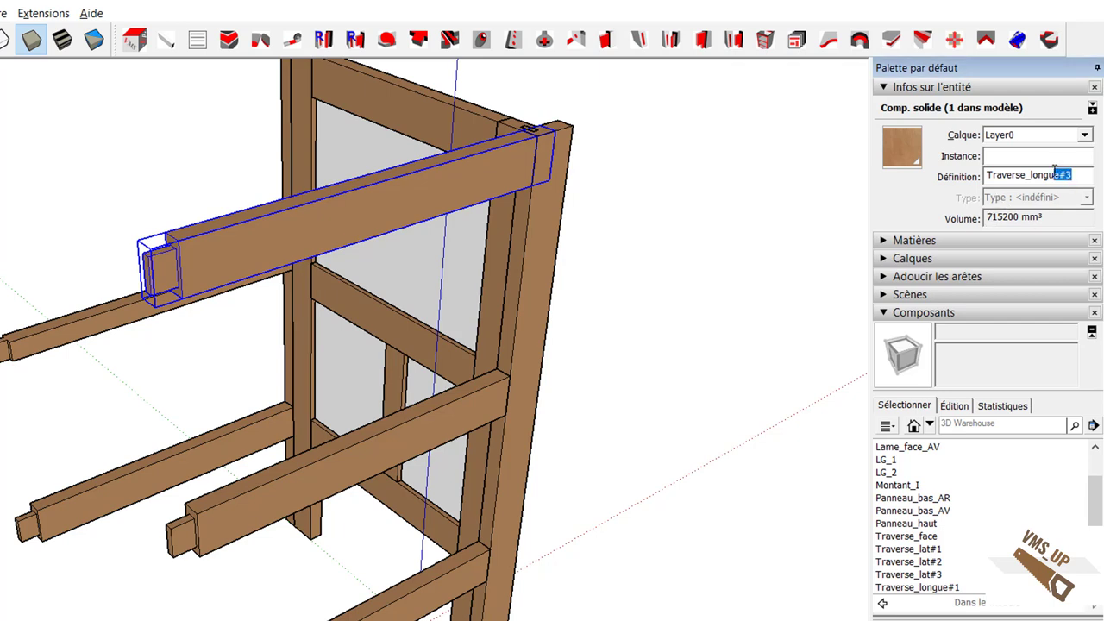
key("BackSpace")
Rename the component definition of the middle rear rail as Traverse_longue_AR_I.
left_click(416, 445)
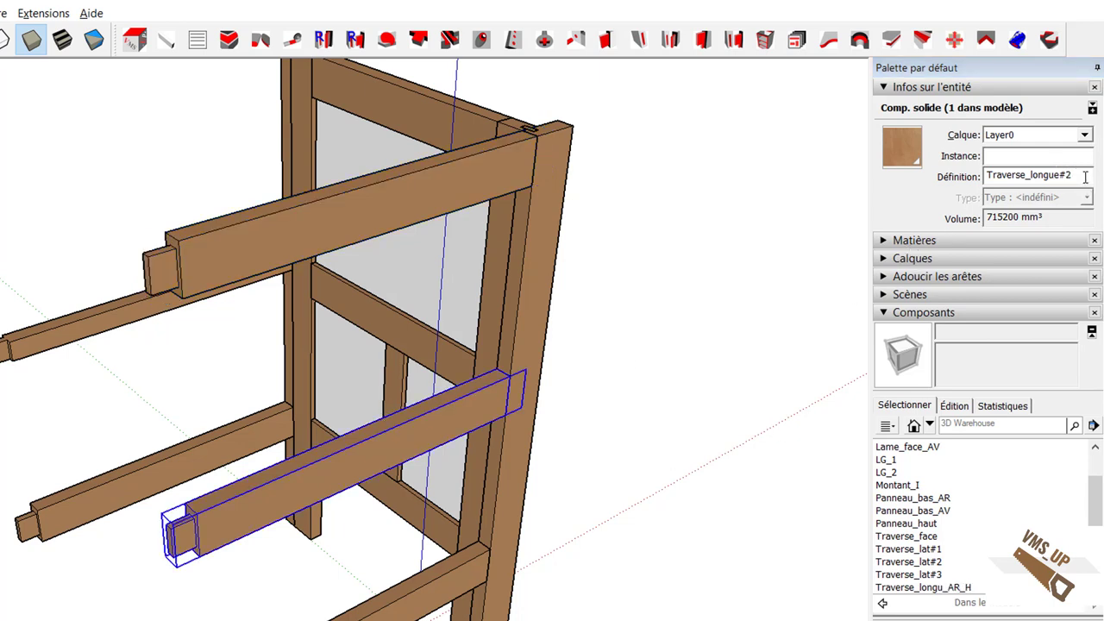
left_click_drag(1085, 176, 1061, 175)
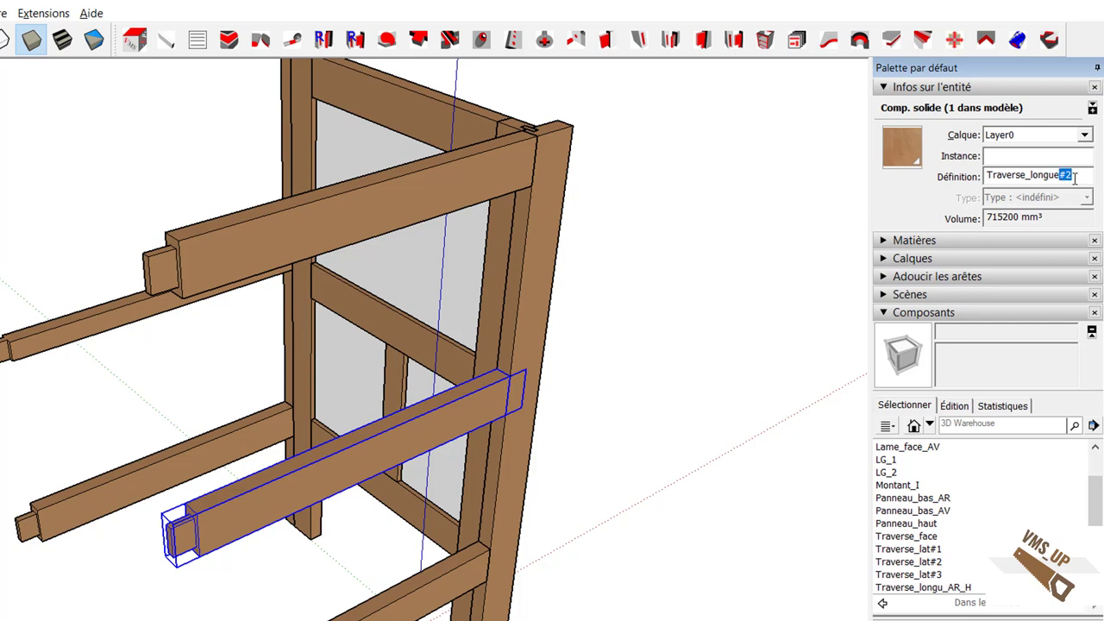
type("_AR_I")
Rename the component definition of the lower rear rail as Traverse_longue_AR_B and clear the selection.
left_click(455, 576)
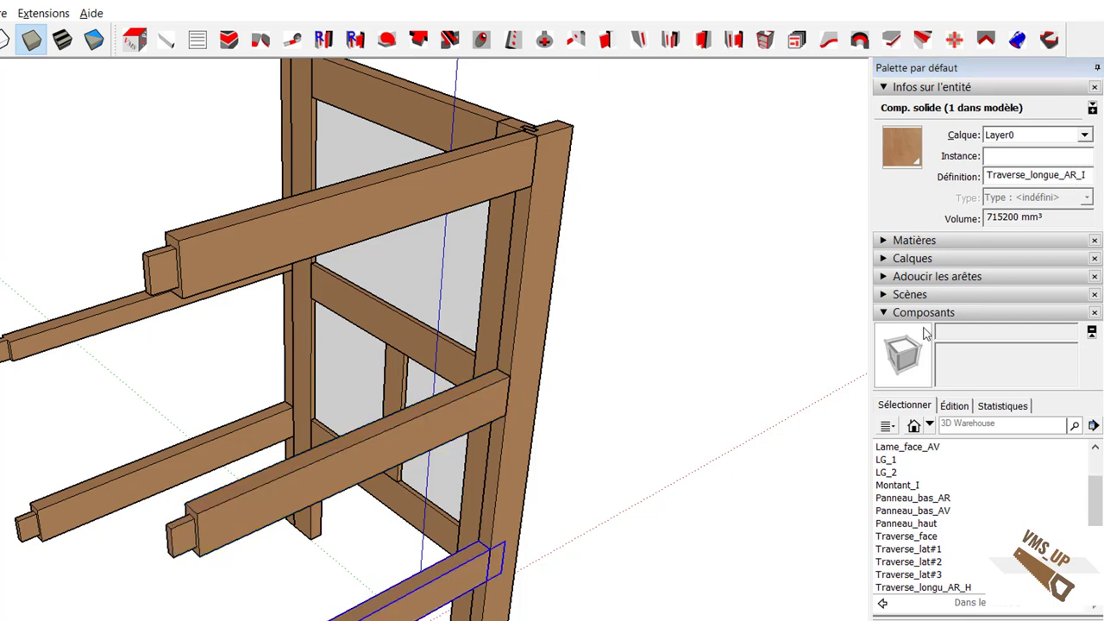
left_click_drag(1080, 172, 1065, 174)
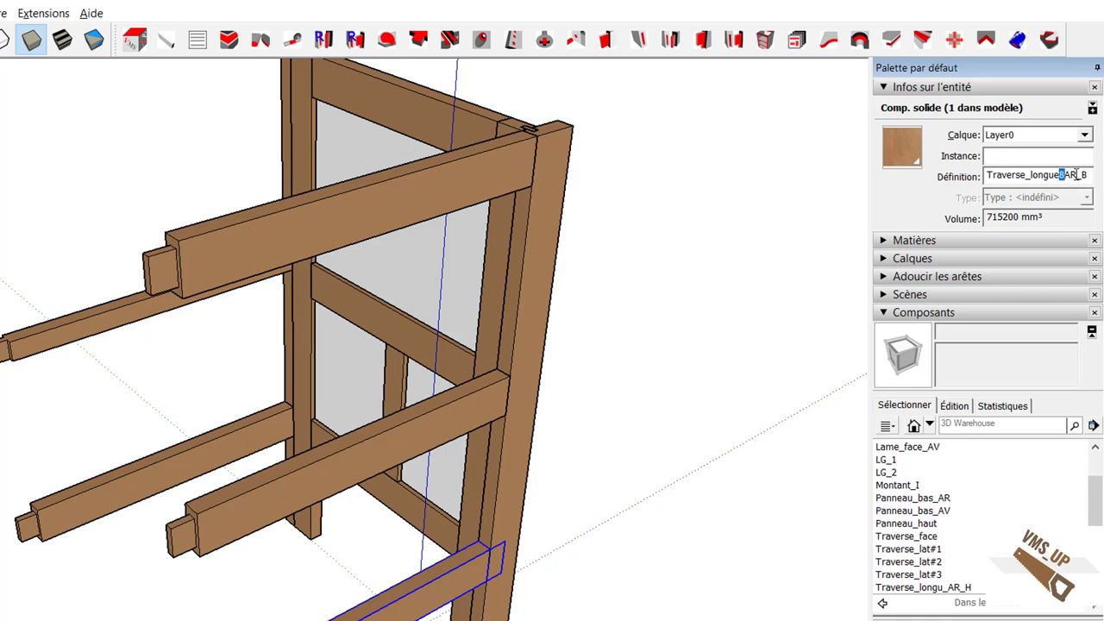
type("_")
left_click(604, 487)
Start the contour machining tool for a groove and set its Distance_parement to 6 mm.
middle_click_drag(589, 489, 598, 457)
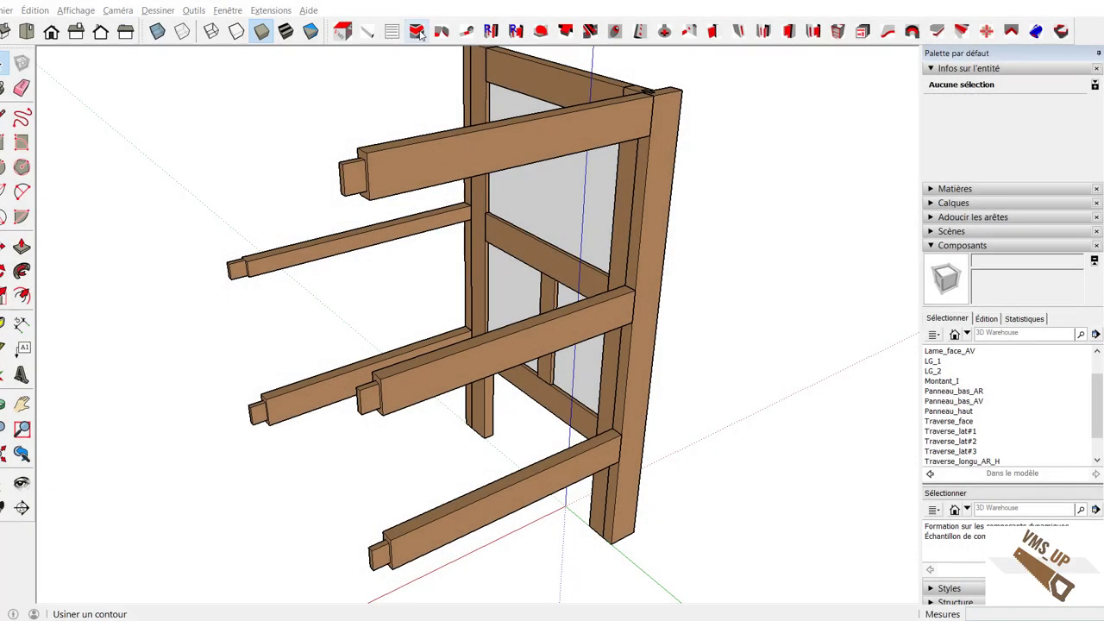
left_click(417, 31)
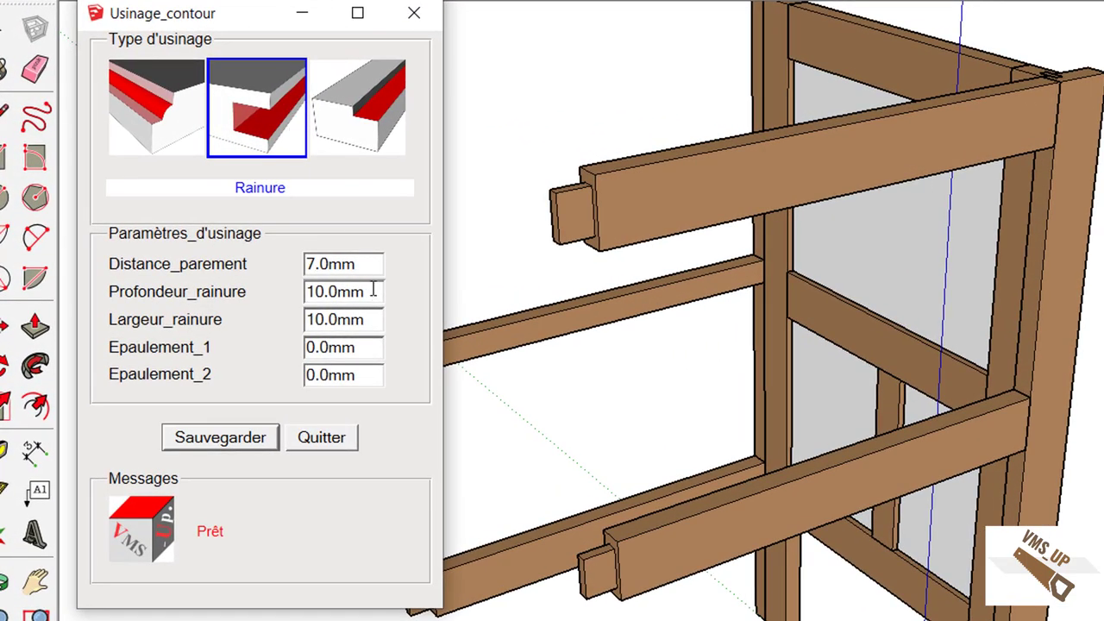
left_click_drag(374, 264, 314, 263)
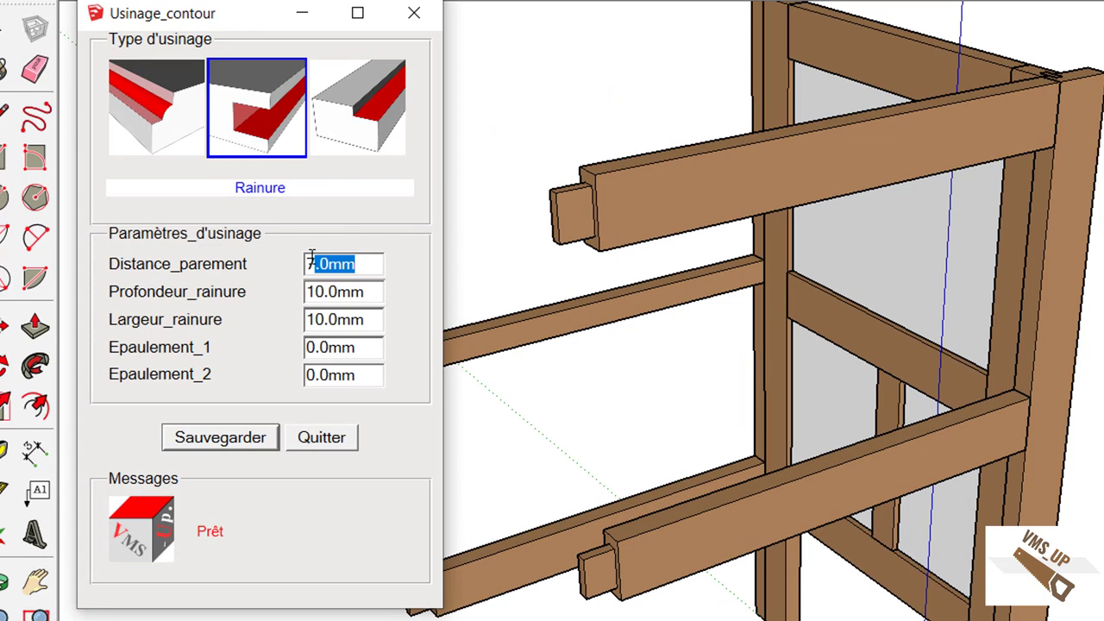
key("BackSpace")
key("BackSpace")
type("6")
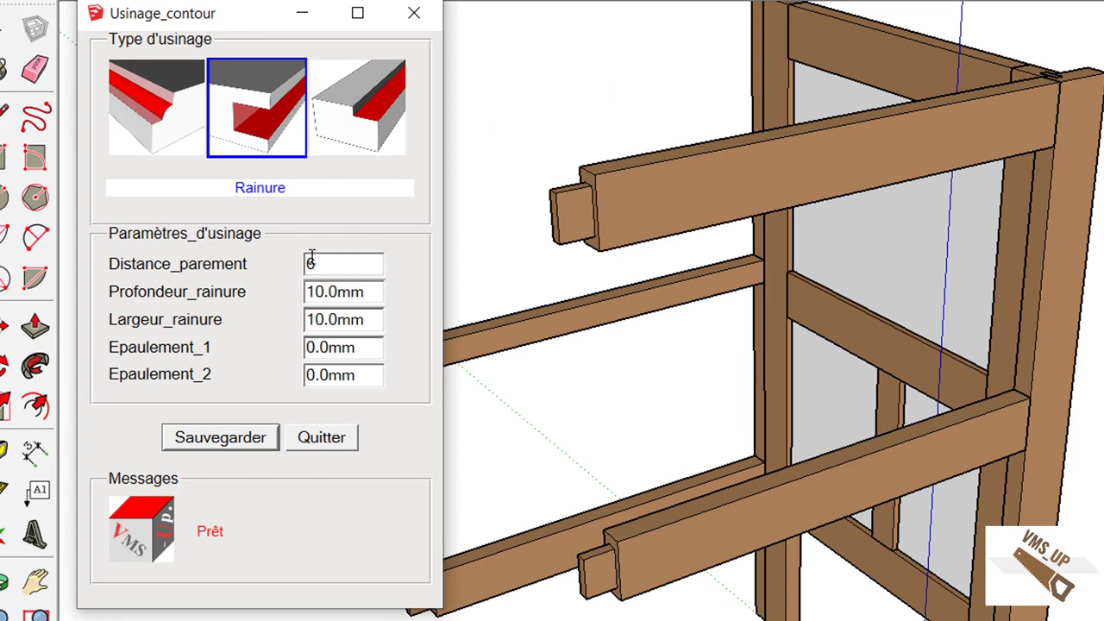
key("Tab")
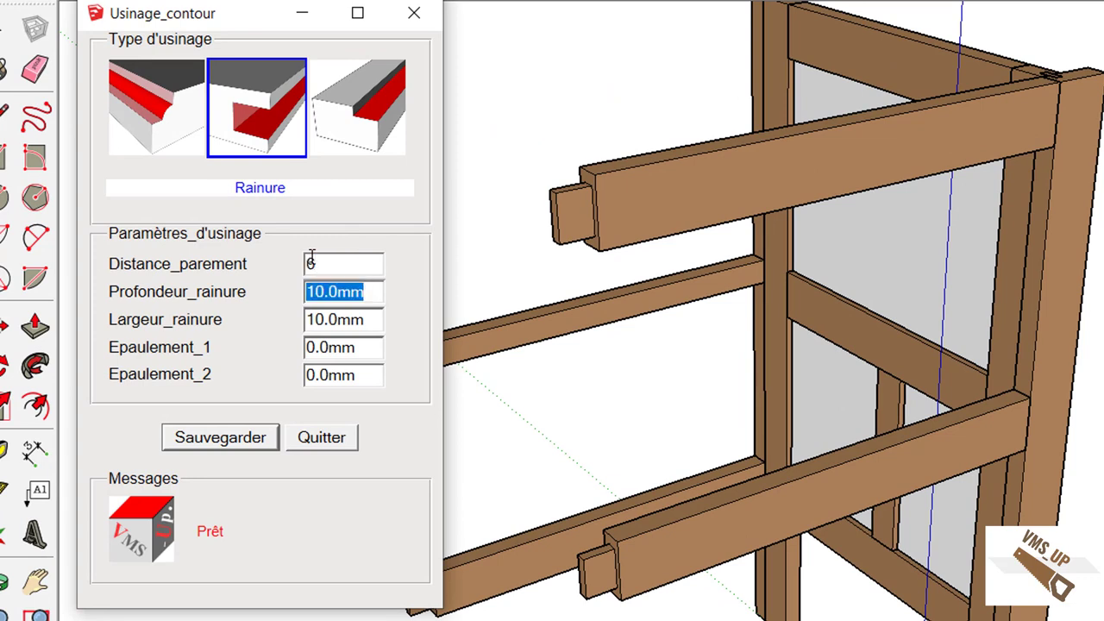
key("Tab")
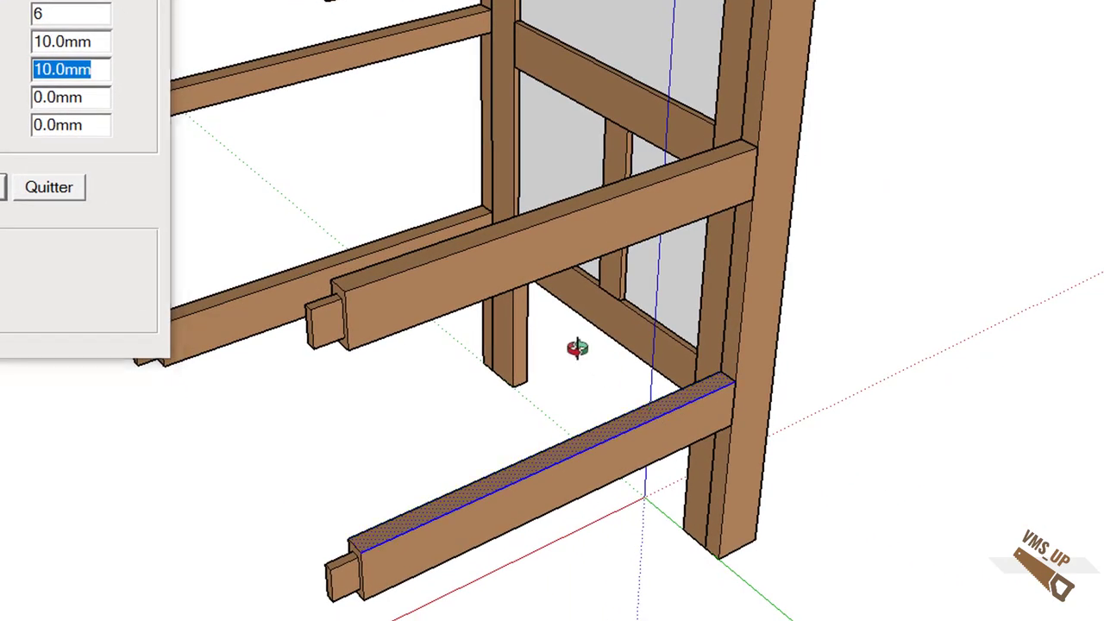
Machine grooves around the lower rear opening, on the lower rail's upper edge, the post's inner edge and the middle rail's underside.
mouse_move(577, 348)
middle_mouse_down()
mouse_move(415, 201)
mouse_move(406, 451)
middle_mouse_up()
left_click(418, 433)
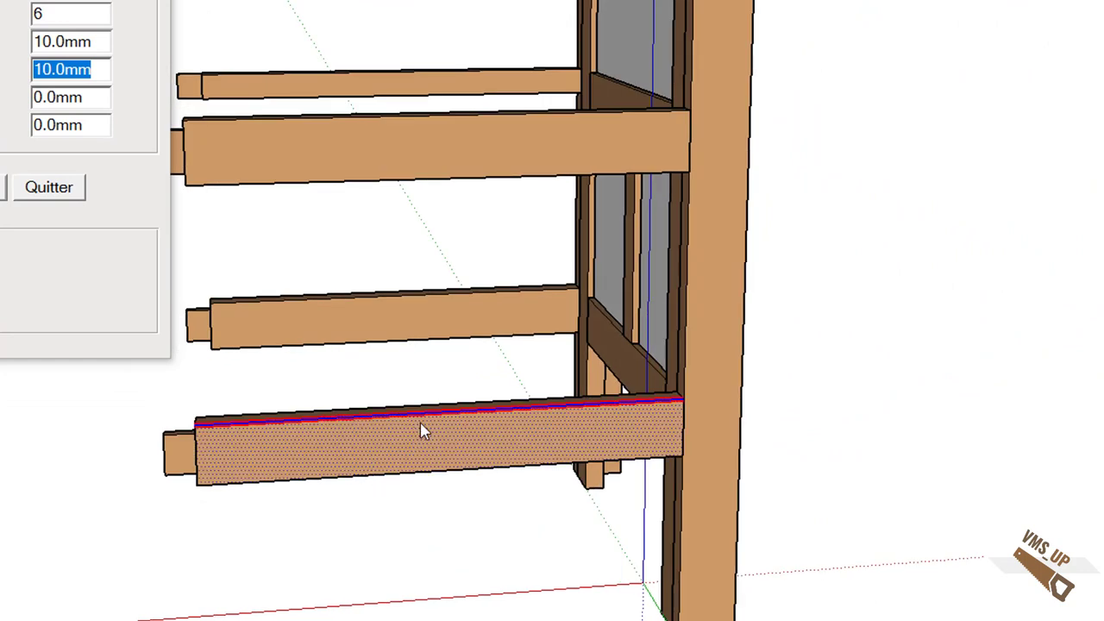
left_click(713, 331)
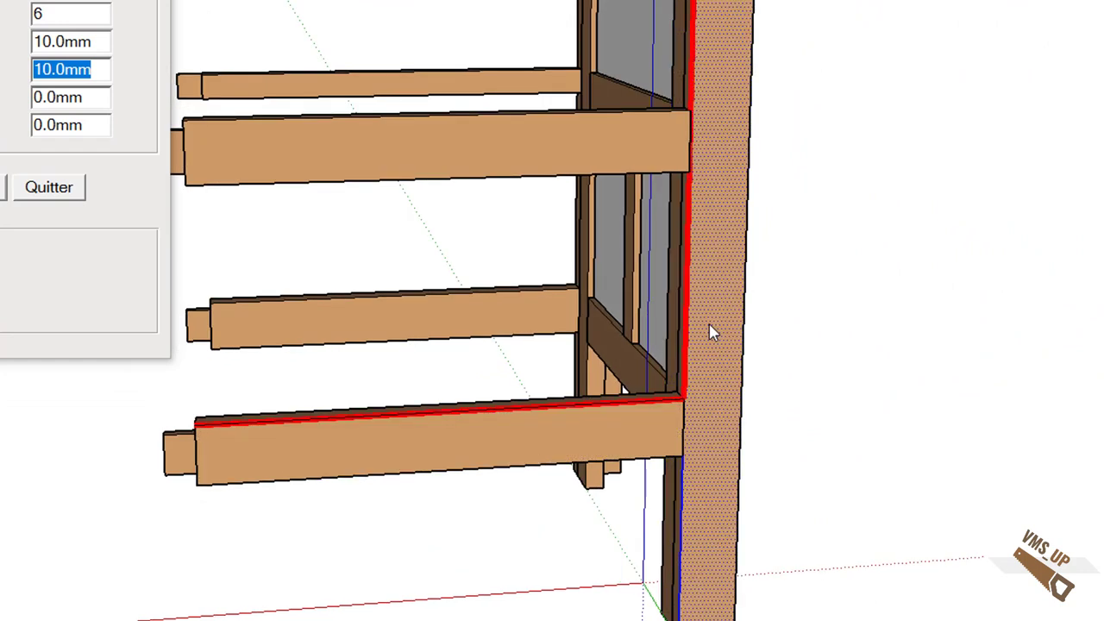
left_click(607, 172)
right_click(607, 169)
left_click(634, 181)
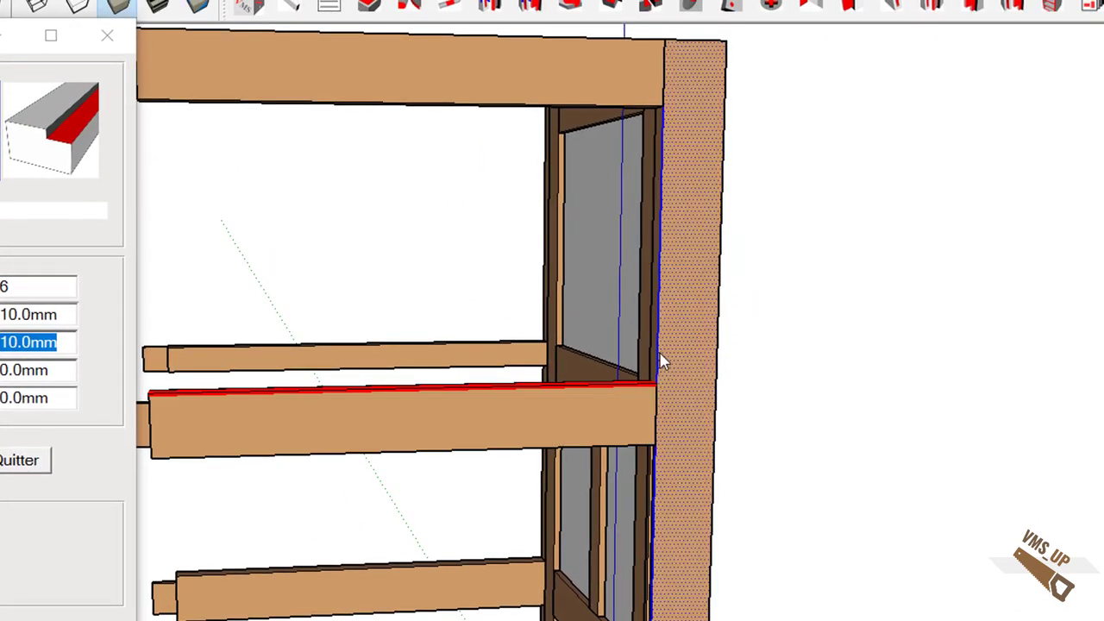
Machine grooves around the upper rear opening, on the middle rail's upper edge, the post and the upper rail's underside, and close the tool.
left_click(660, 362)
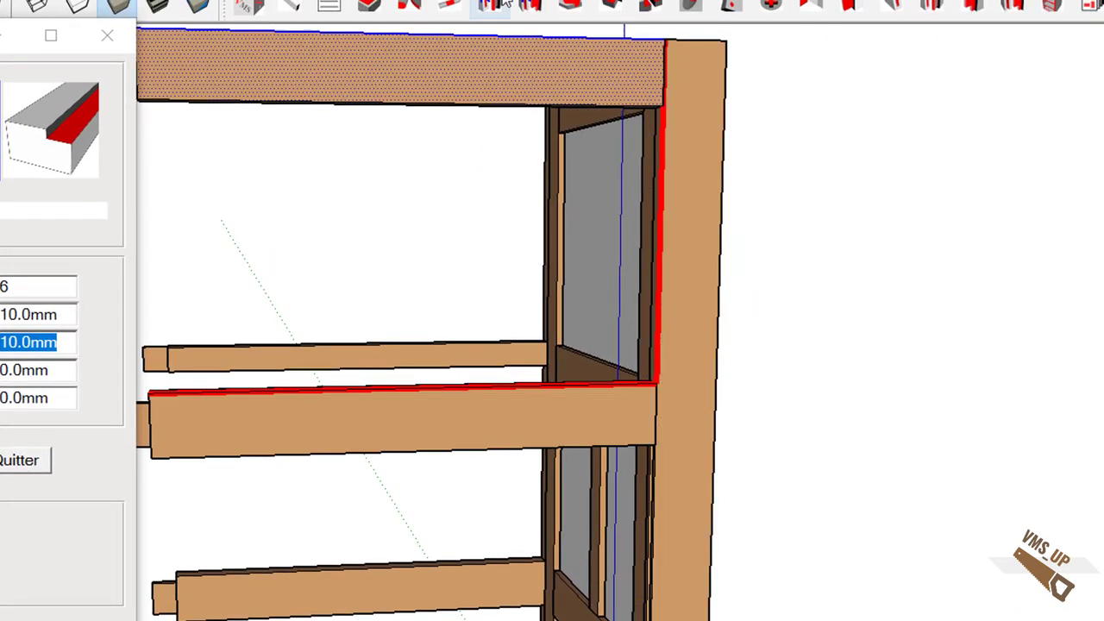
left_click(527, 94)
right_click(532, 94)
left_click(546, 106)
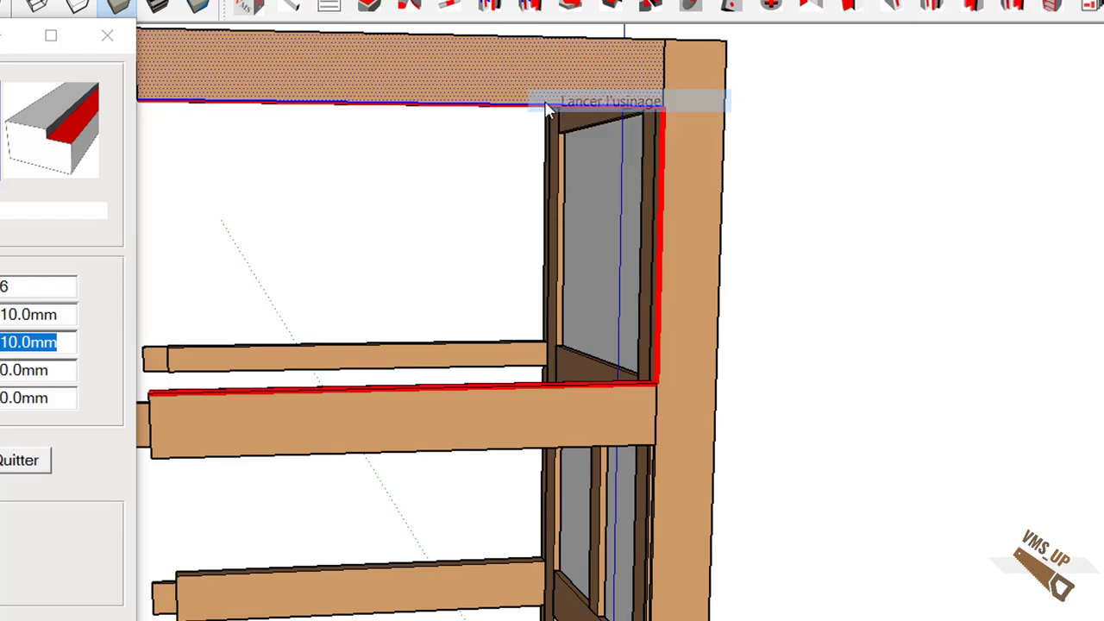
left_click(22, 459)
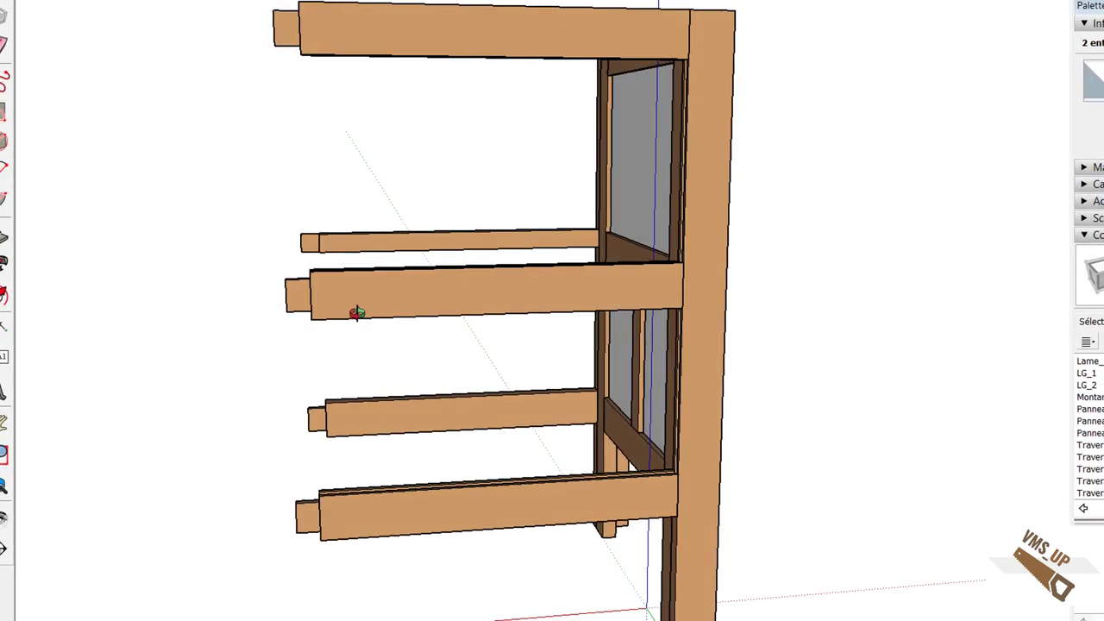
Measure the clear heights of the lower and upper rear openings between the grooved rails.
middle_click_drag(357, 313, 639, 436)
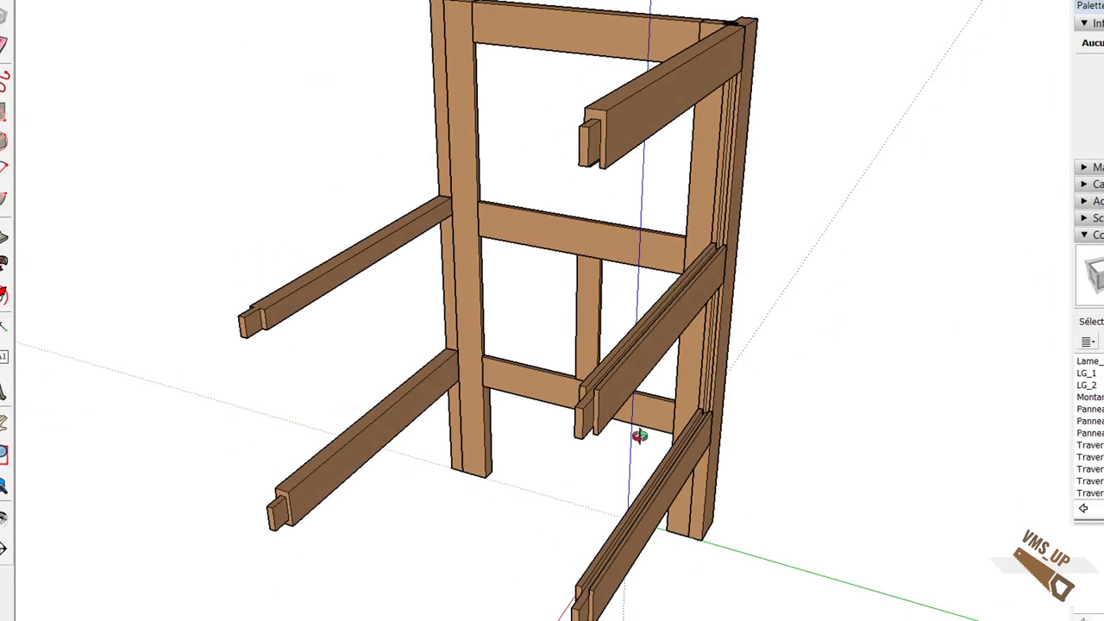
scroll(645, 441, "up", 2)
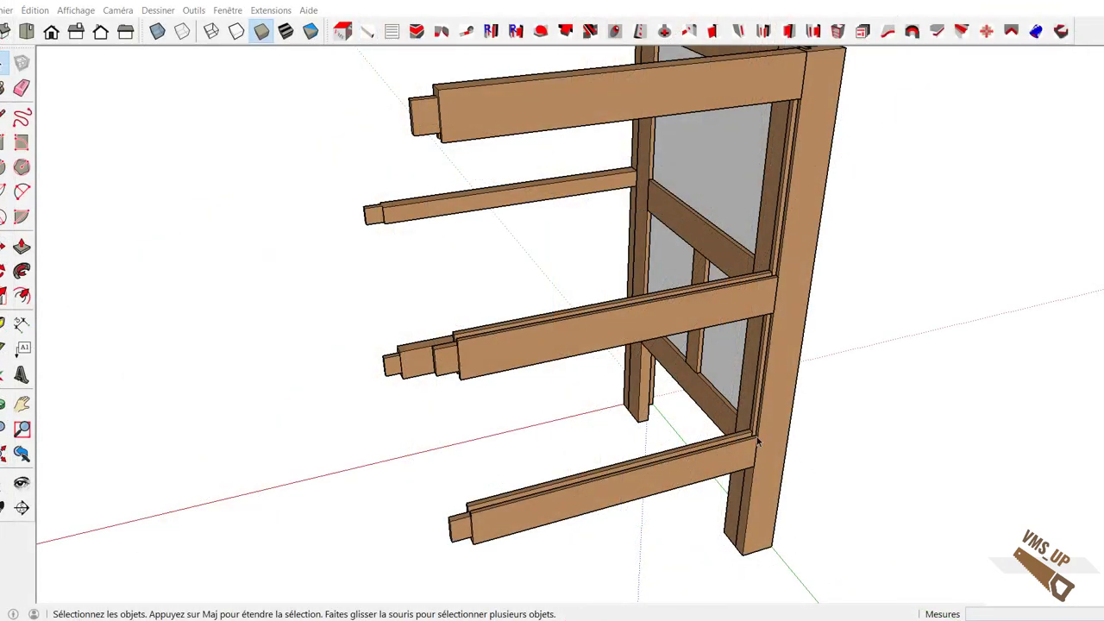
left_click(745, 448)
key("t")
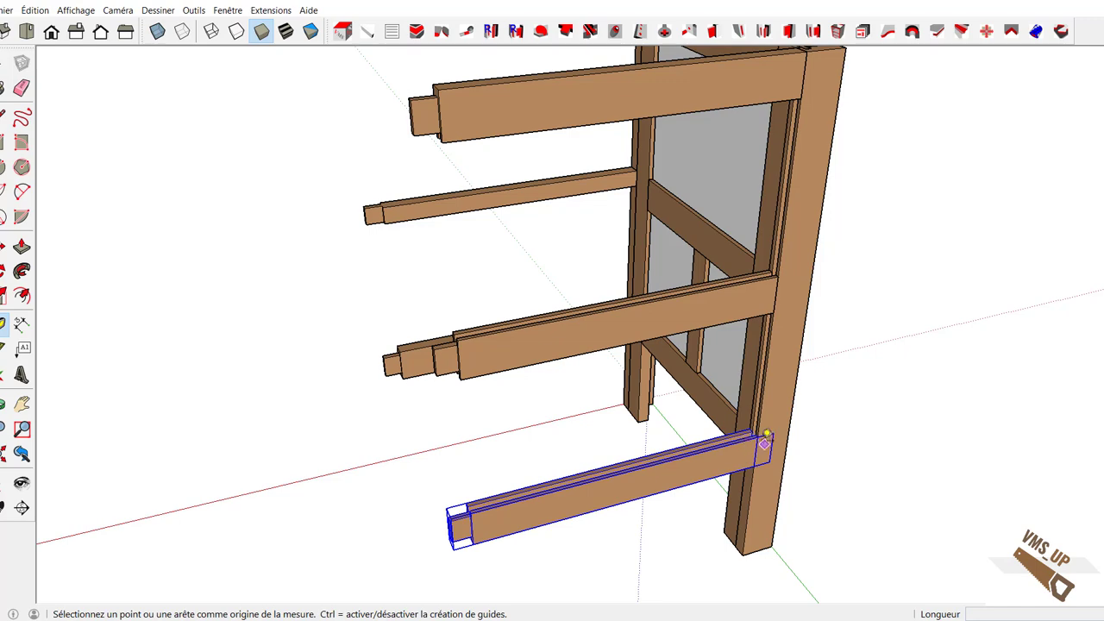
left_click(747, 440)
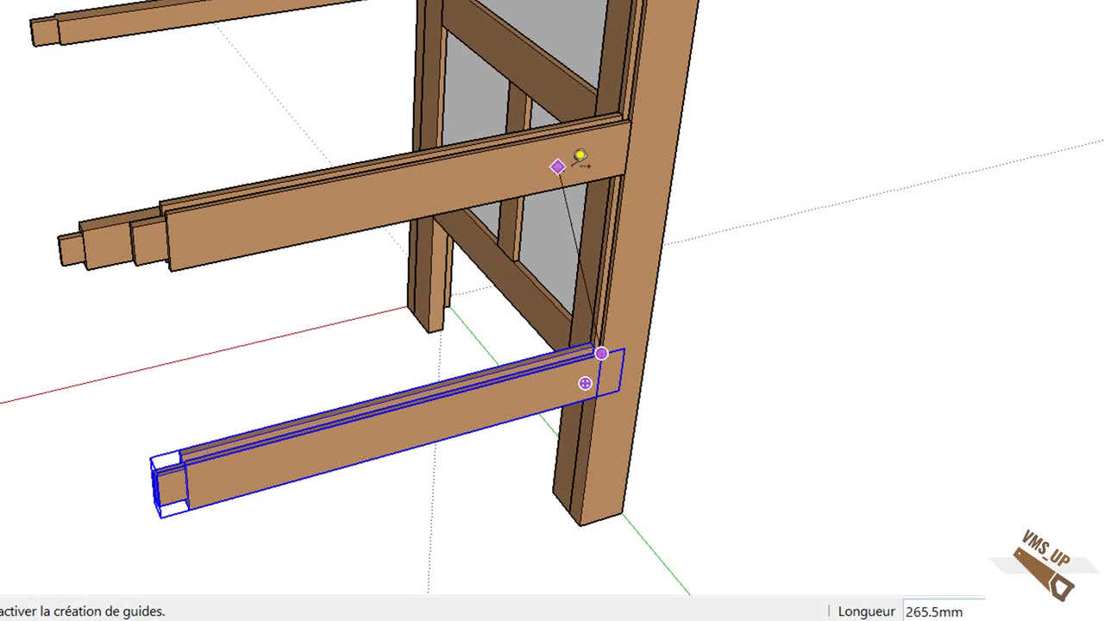
left_click(626, 174)
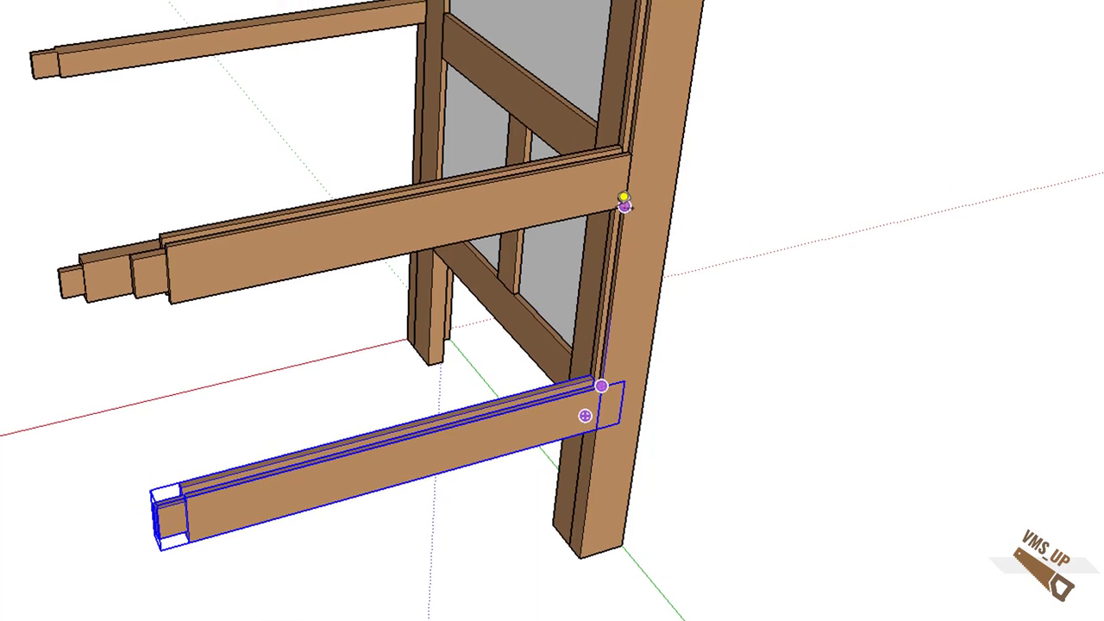
left_click(631, 121)
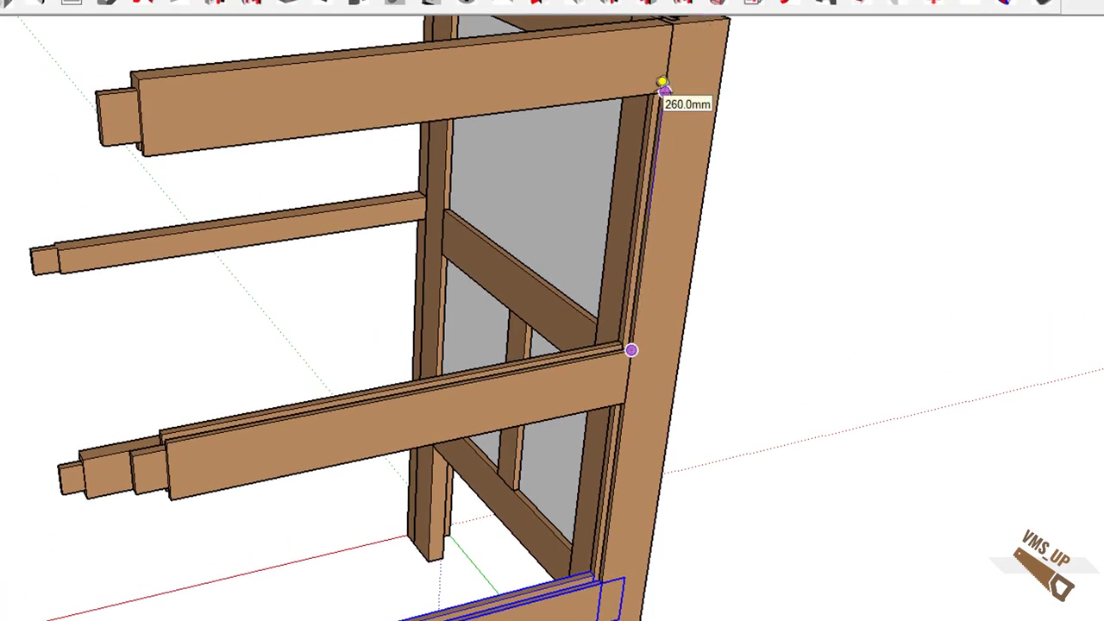
left_click(663, 87)
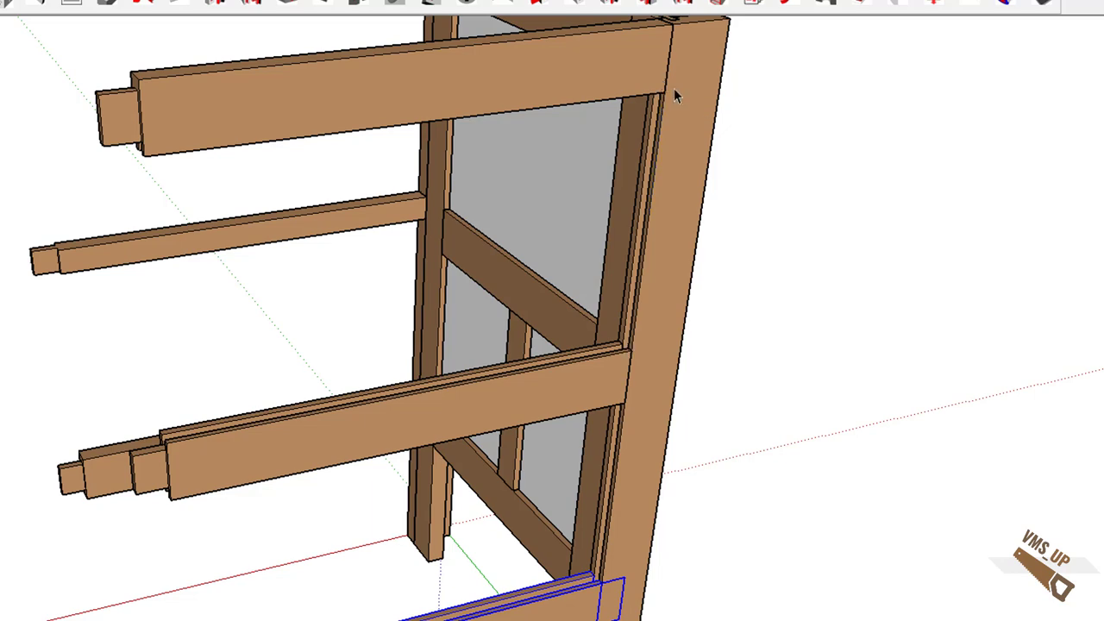
Start a new piece and name it Panneau_AR_B.
left_click(39, 4)
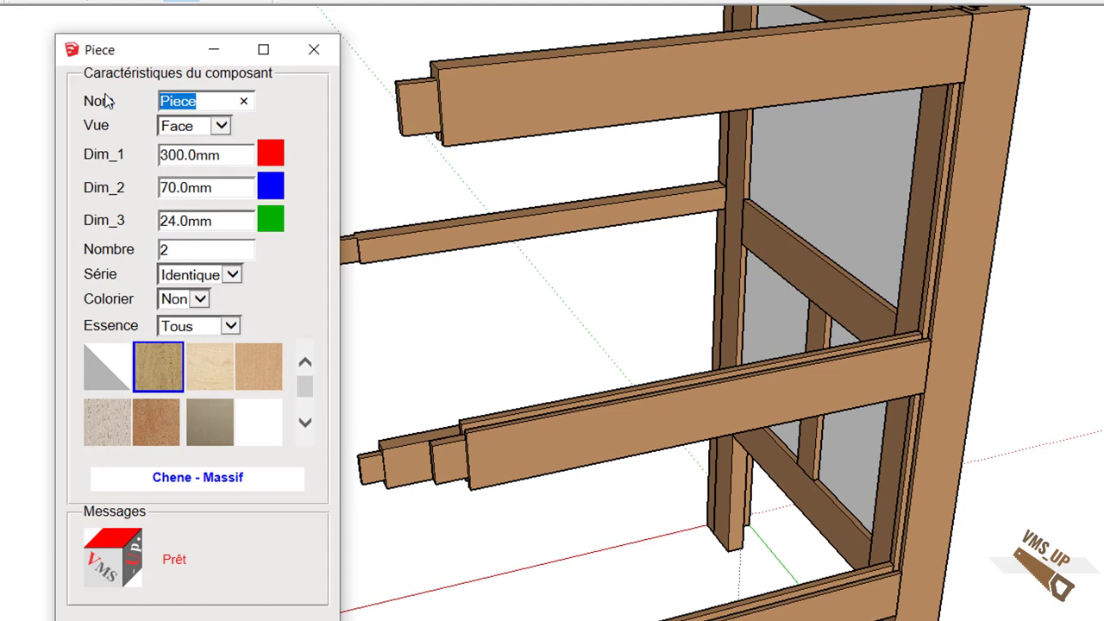
type("Panneau")
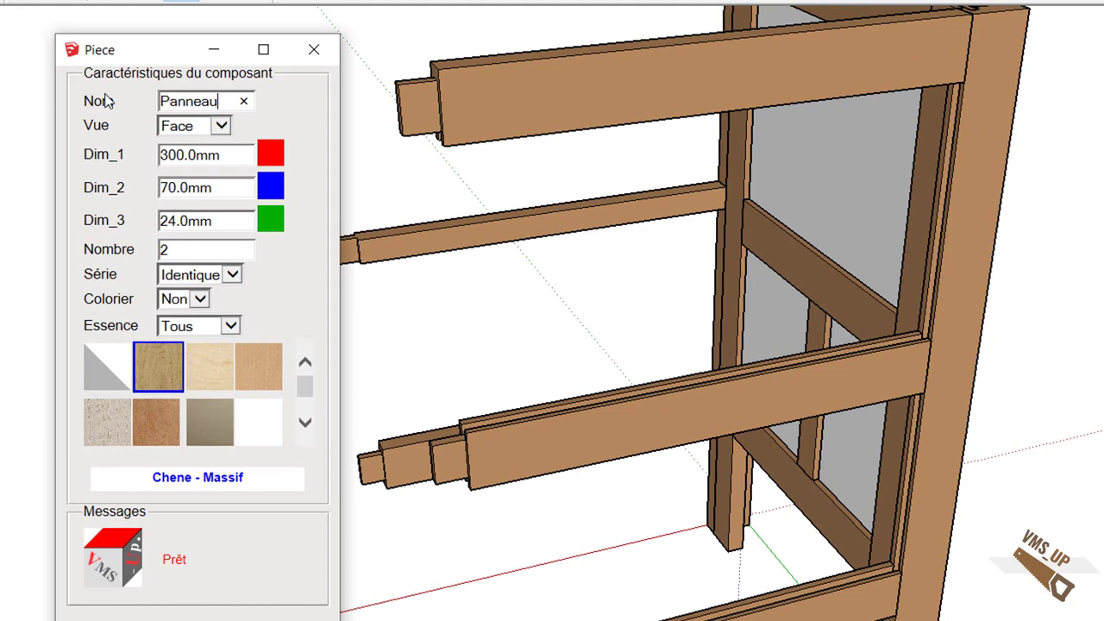
type("_AR_")
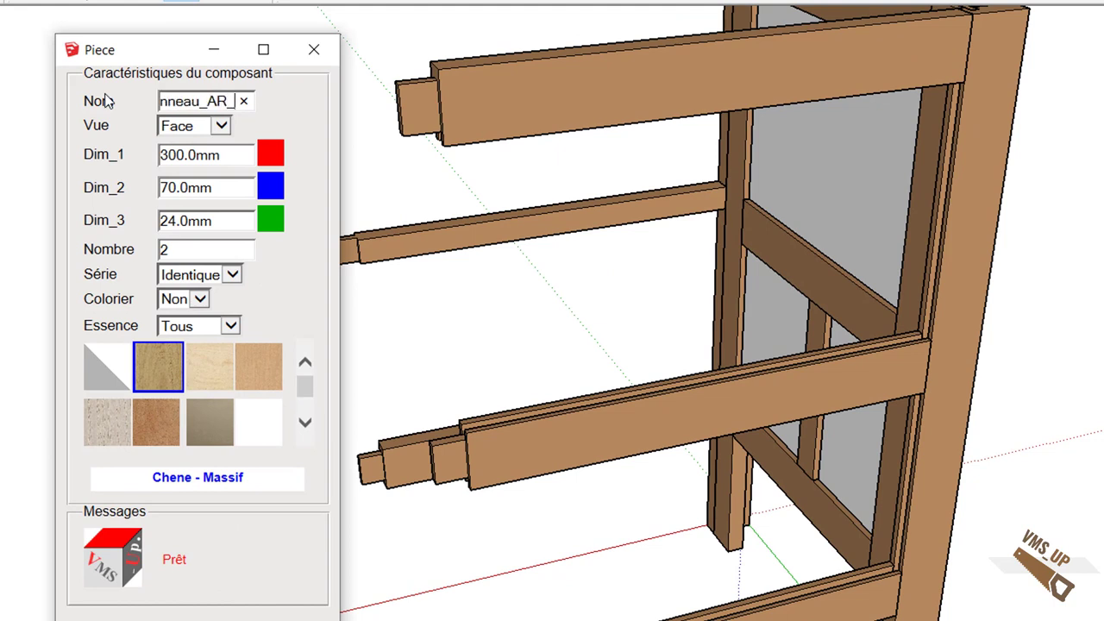
type("B")
key("Tab")
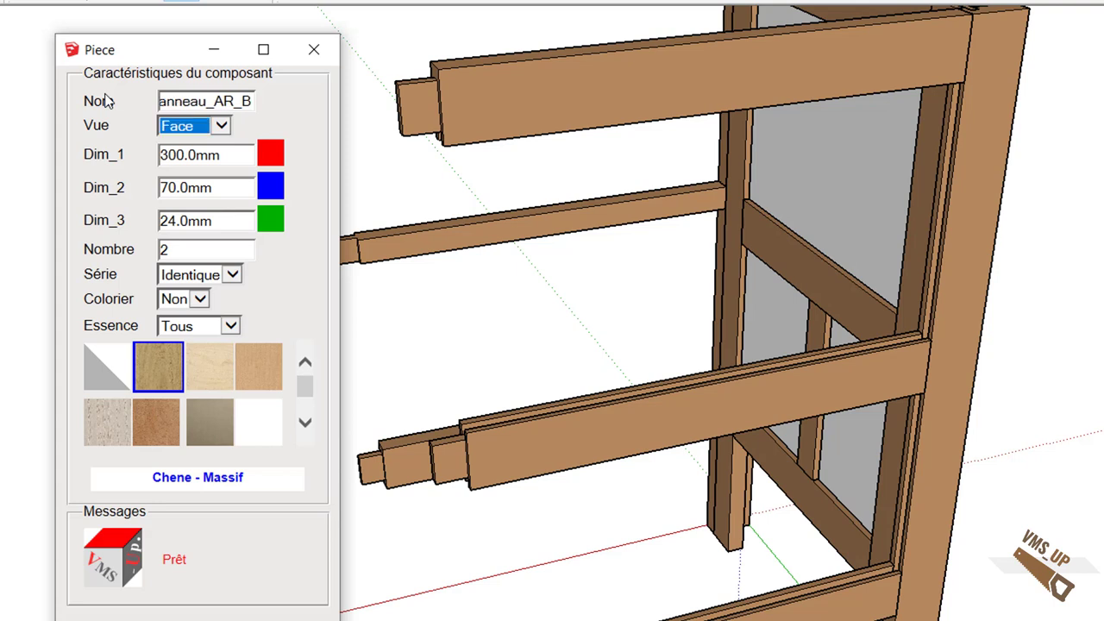
Generate one Panneau_AR_B piece measuring 500 × 250 × 10 mm in the Melamine - Panneau material.
key("Tab")
type("5")
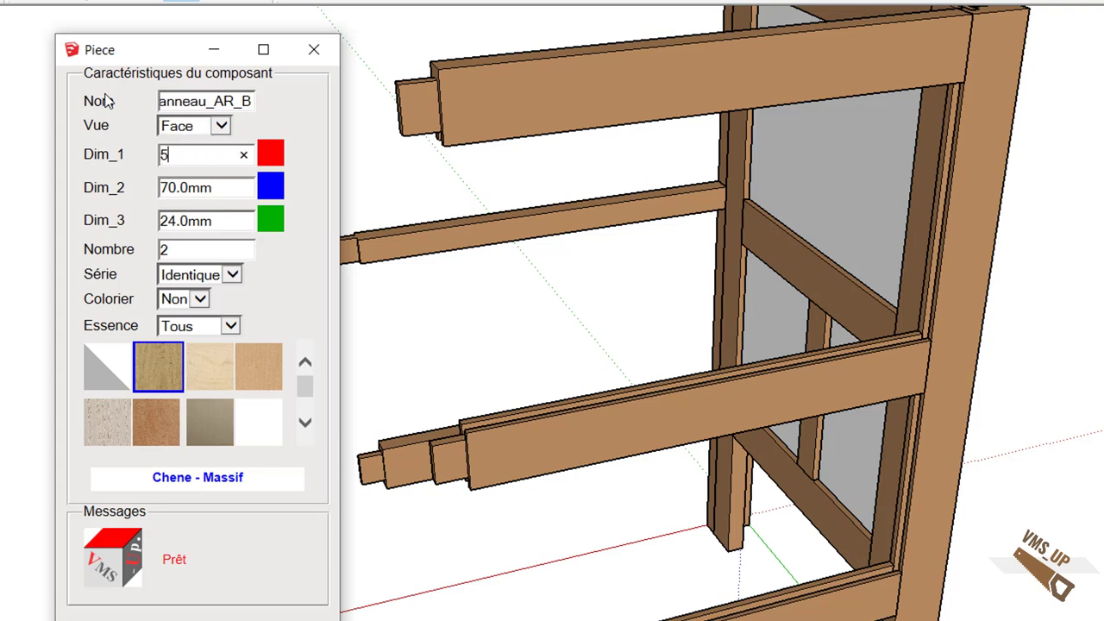
type("00")
key("Tab")
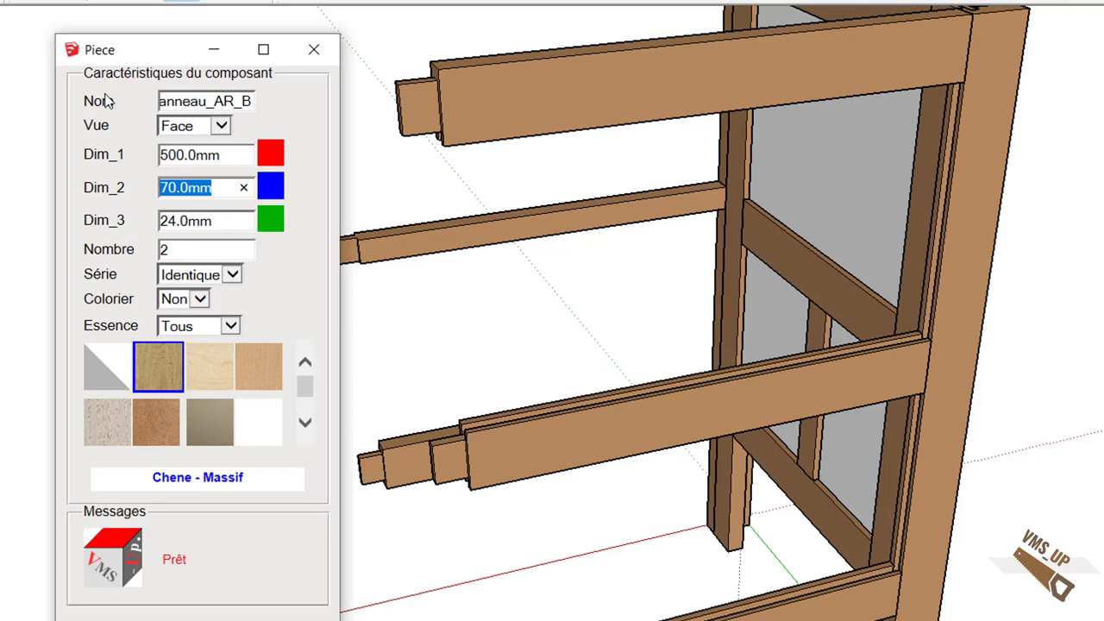
type("250")
key("Tab")
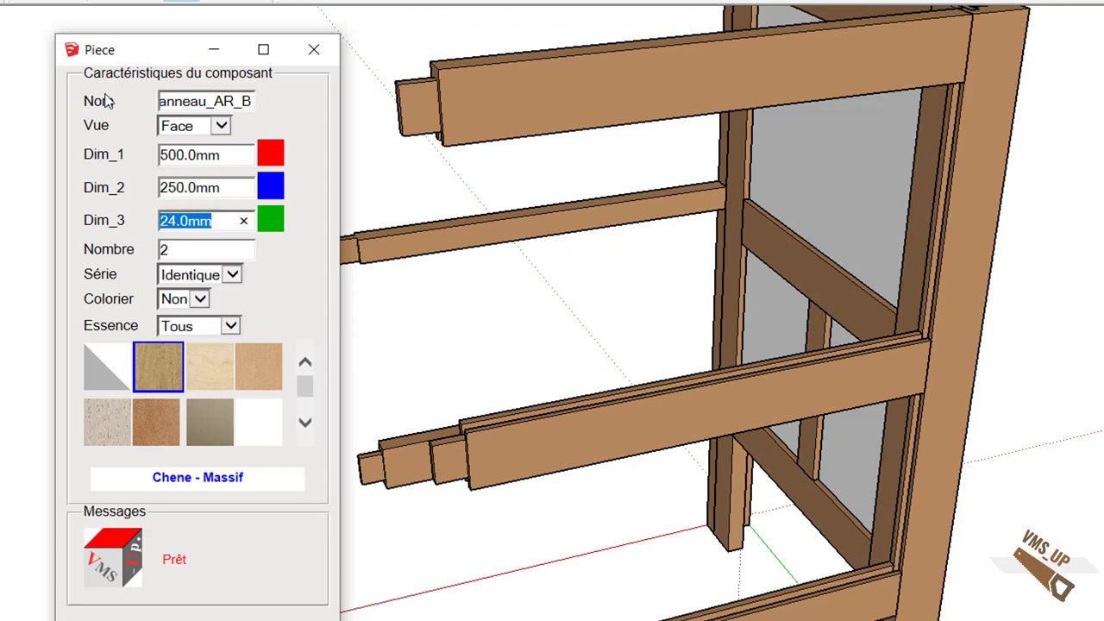
type("10")
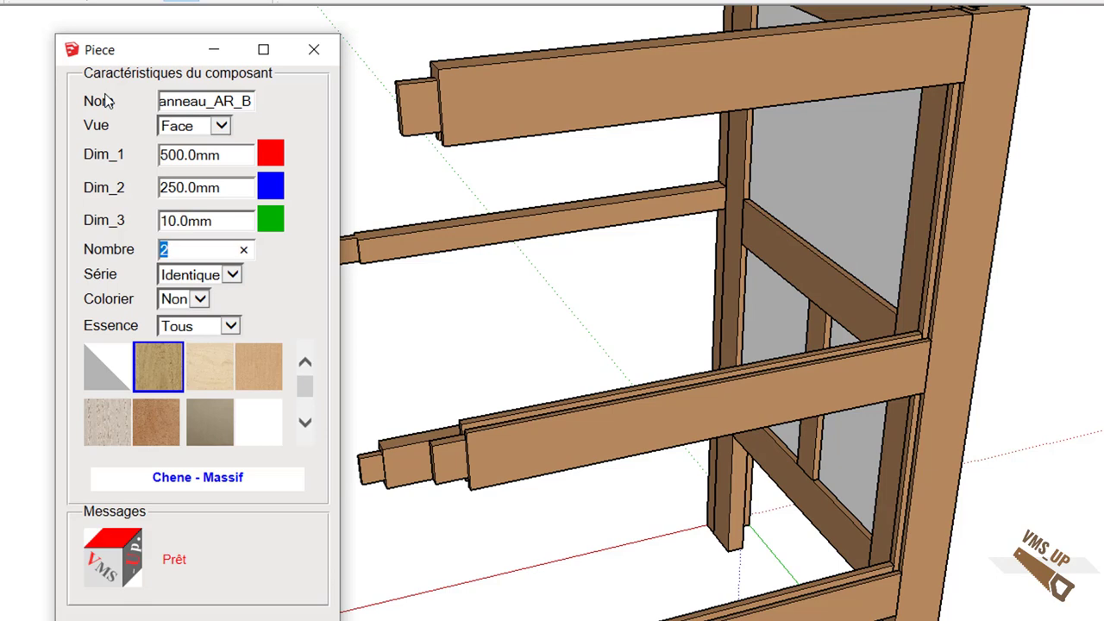
type("1")
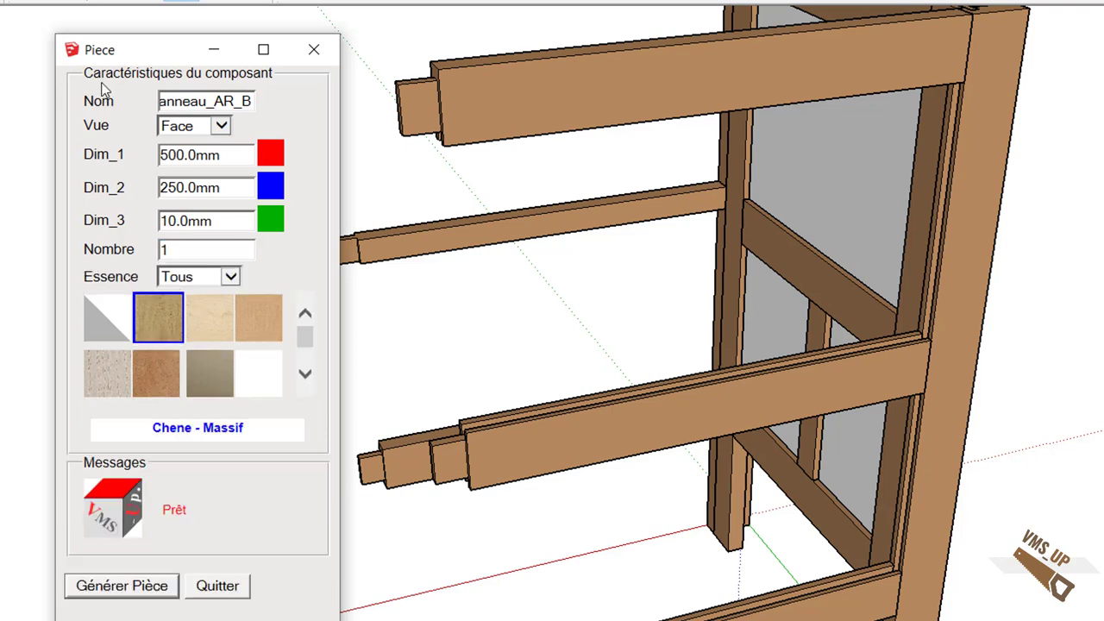
left_click(275, 386)
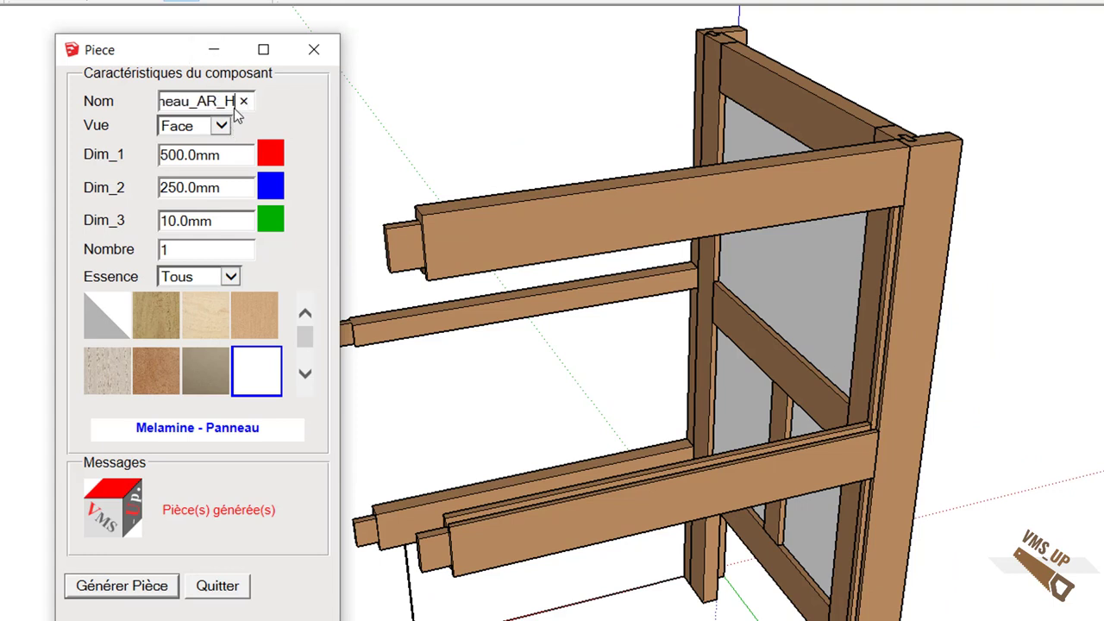
Generate a second panel named Panneau_AR_H with Dim_2 set to 280 mm, and close the piece generator.
key("Tab")
key("Tab")
key("Tab")
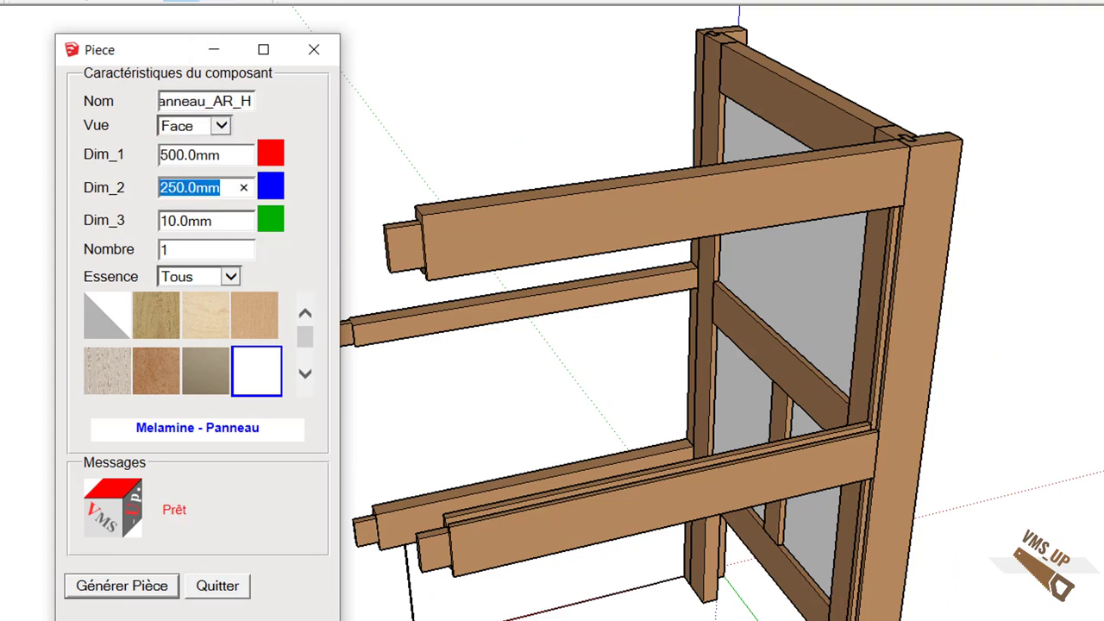
type("280")
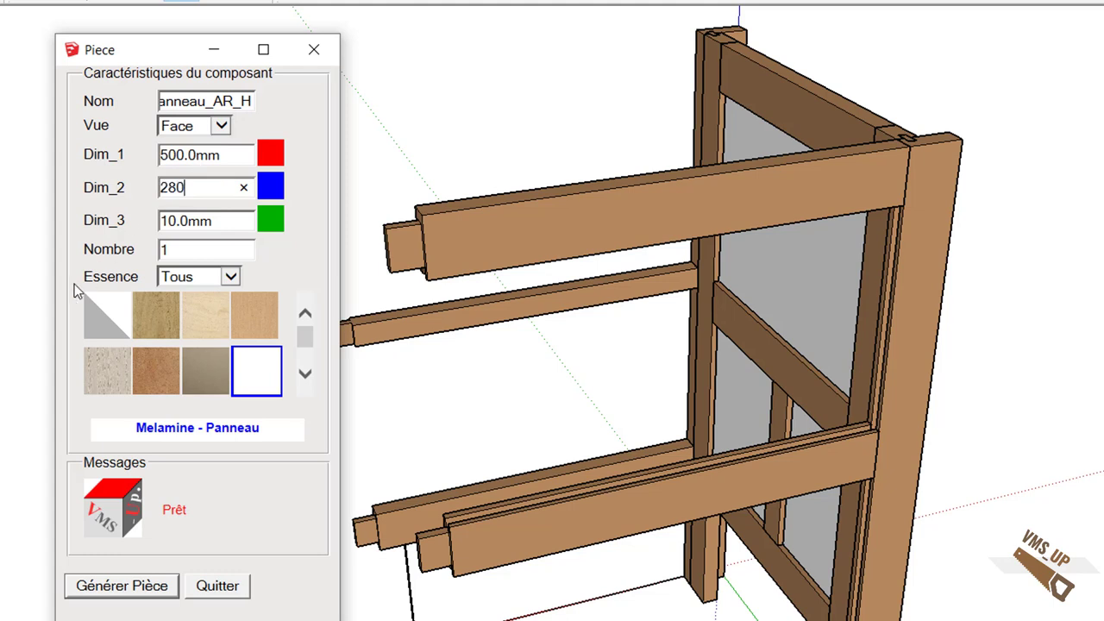
key("Tab")
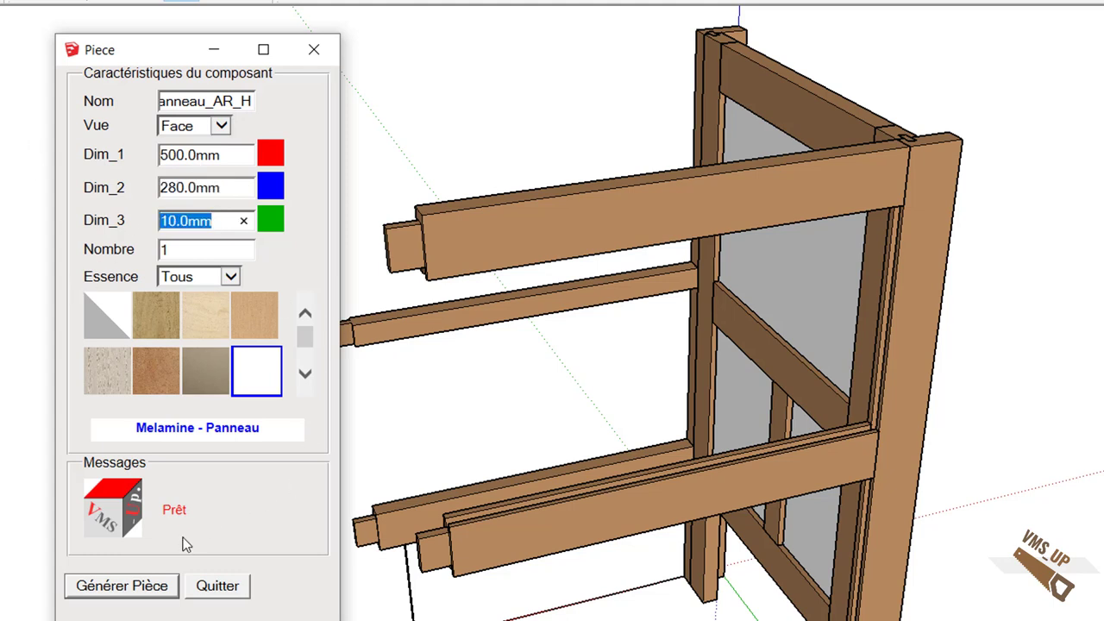
left_click(155, 587)
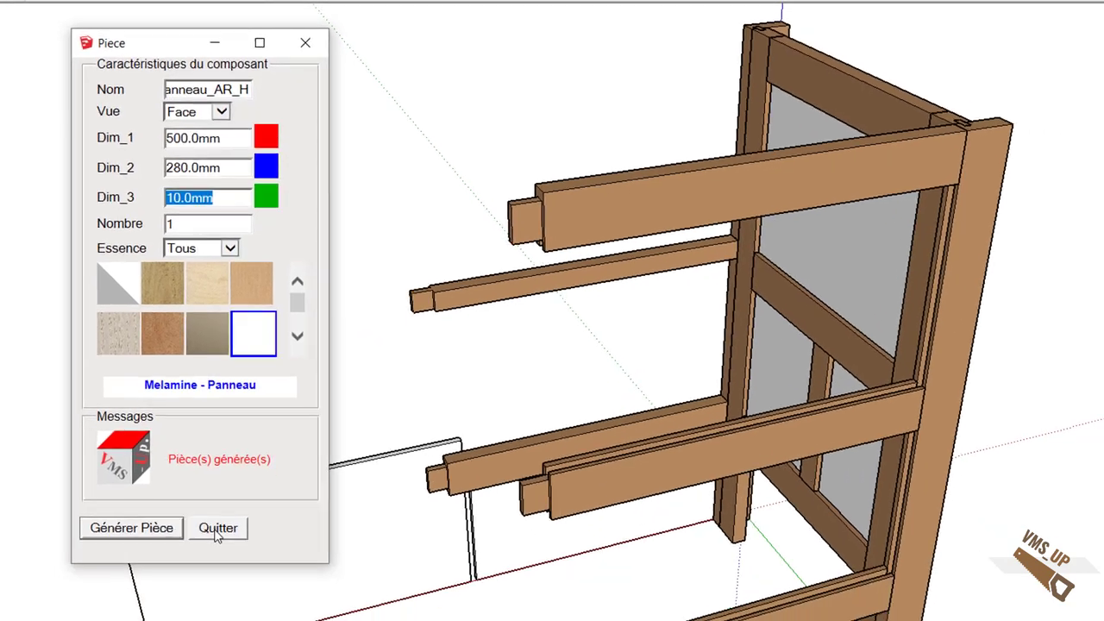
left_click(217, 587)
Move the Panneau_AR_H panel by its lower corner into the grooves of the upper rear opening, using X-ray display.
mouse_move(316, 468)
middle_mouse_down()
mouse_move(313, 437)
mouse_move(330, 463)
middle_mouse_up()
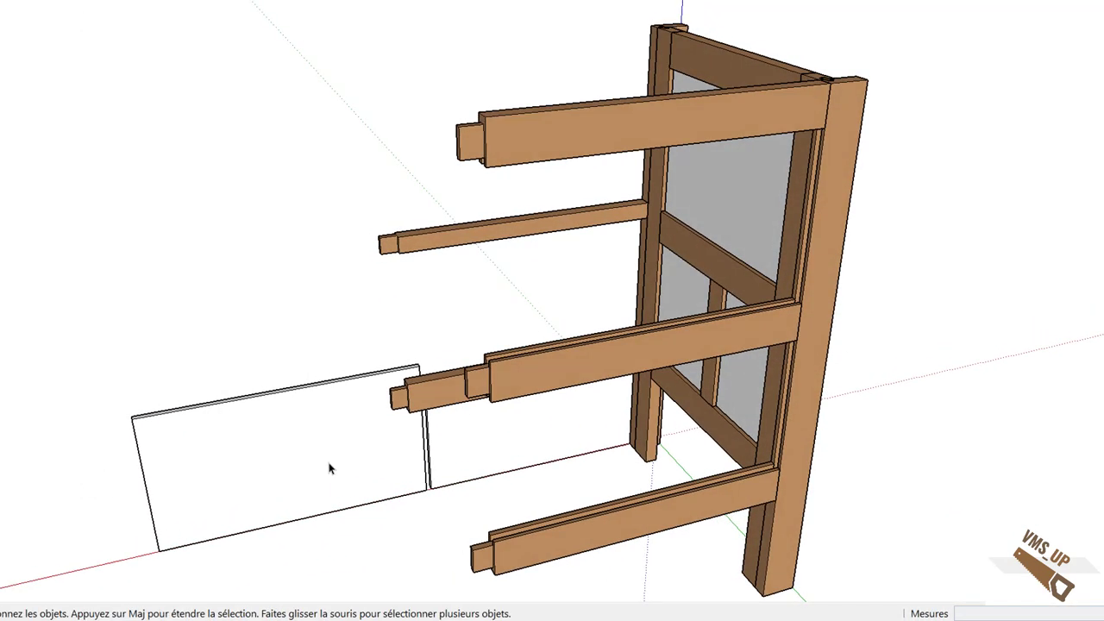
left_click(327, 471)
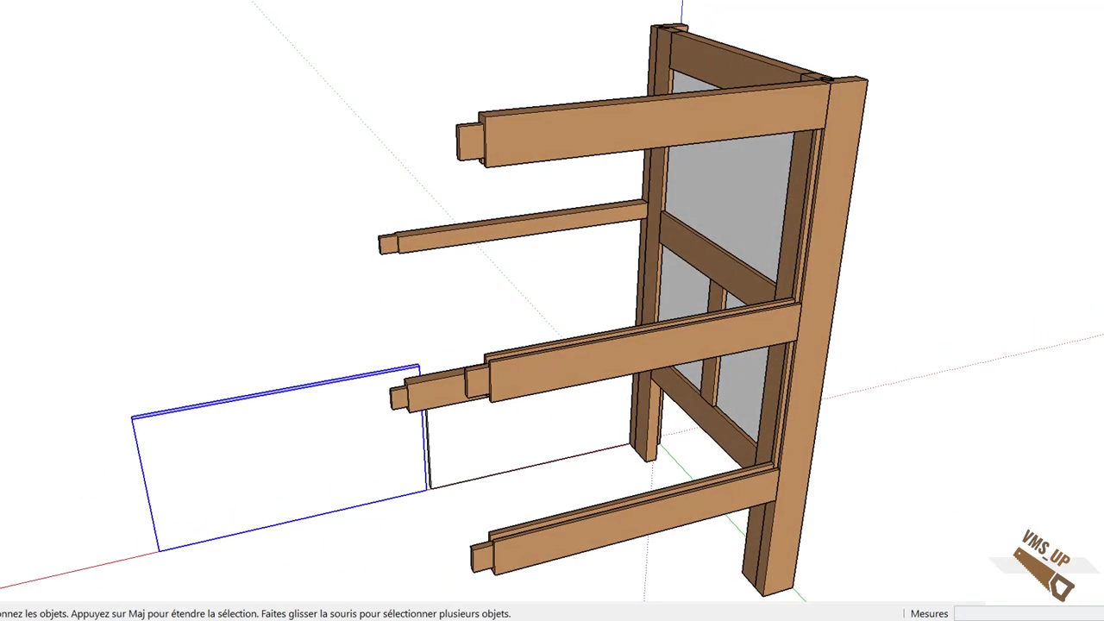
left_click(100, 2)
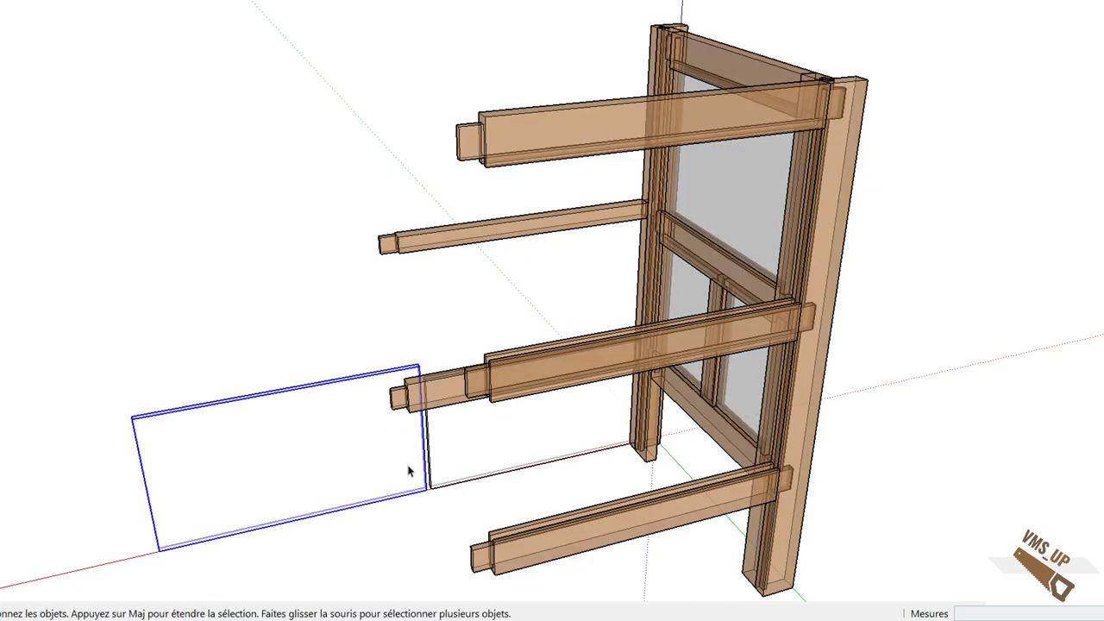
scroll(424, 496, "up", 4)
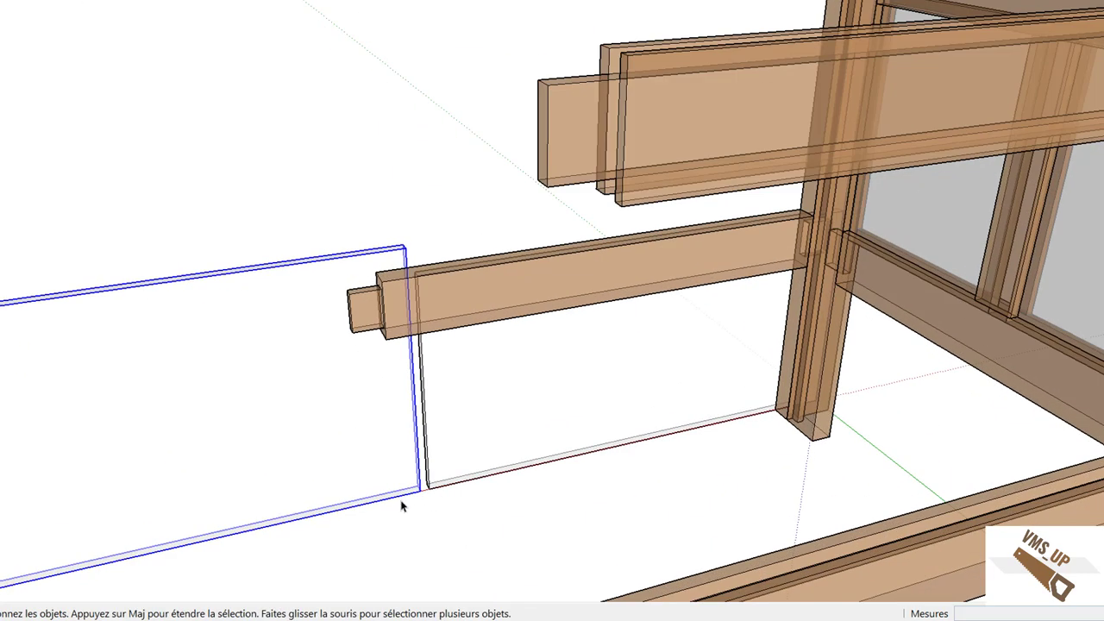
key("m")
scroll(420, 492, "up", 3)
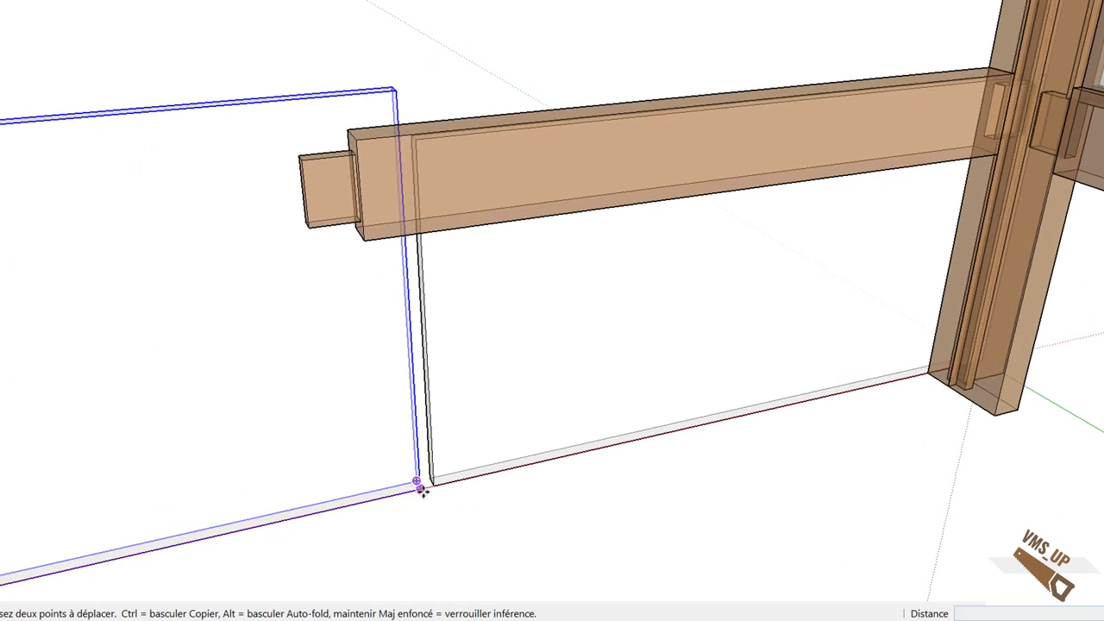
left_click(420, 490)
middle_click_drag(1052, 401, 461, 259)
scroll(460, 259, "down", 2)
middle_click_drag(508, 200, 399, 566)
scroll(304, 147, "up", 1)
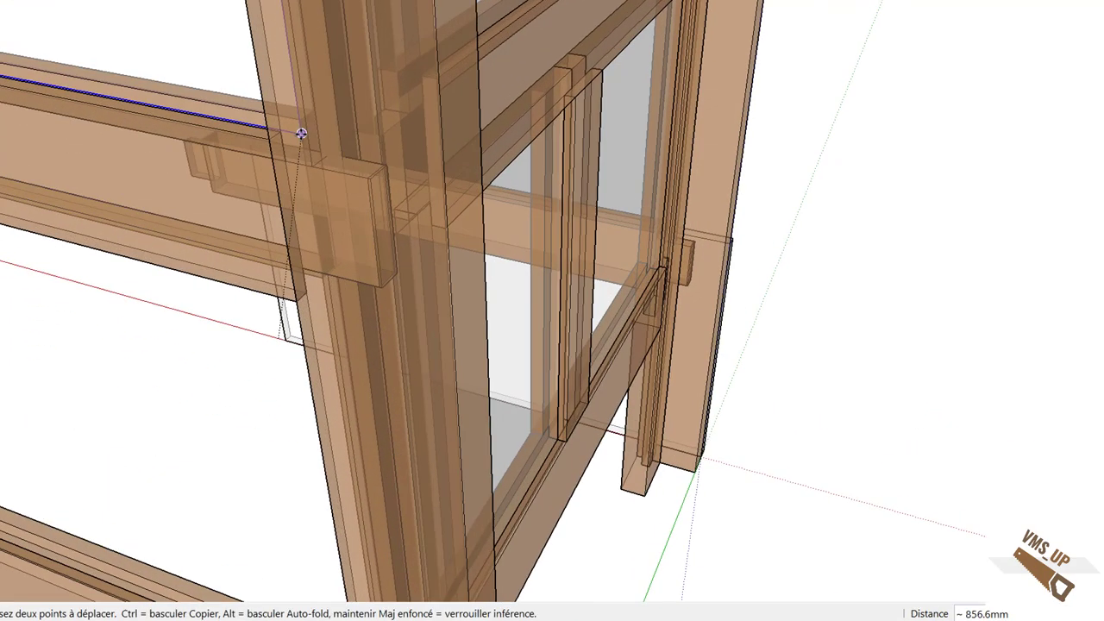
scroll(302, 352, "down", 2)
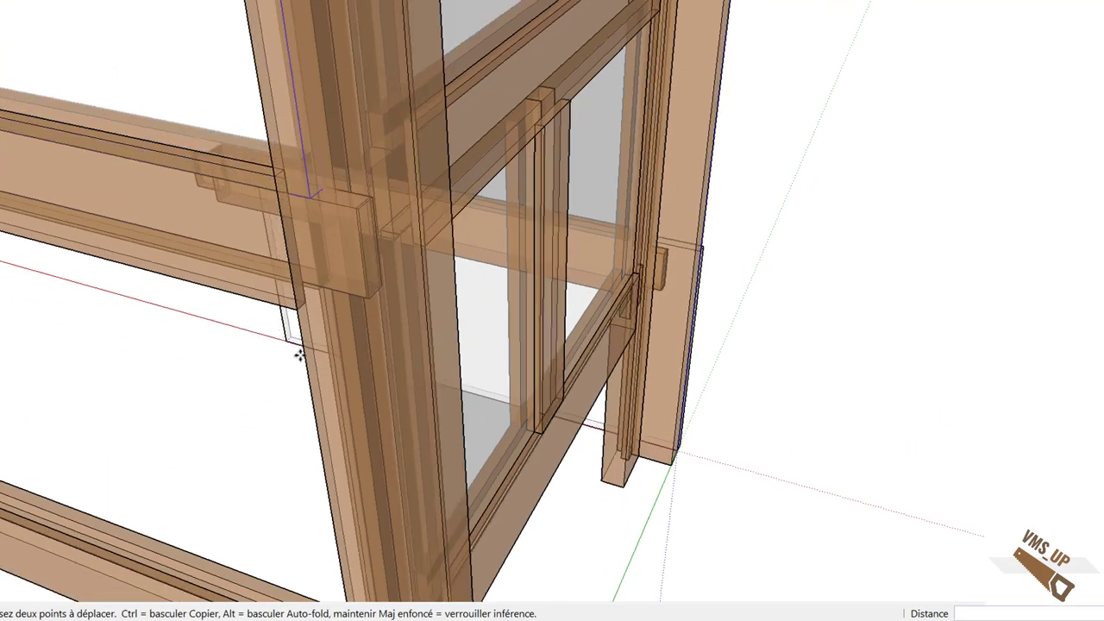
Move the Panneau_AR_B panel by its lower corner into the grooves of the lower rear opening, resting on the bottom rear rail.
key("space")
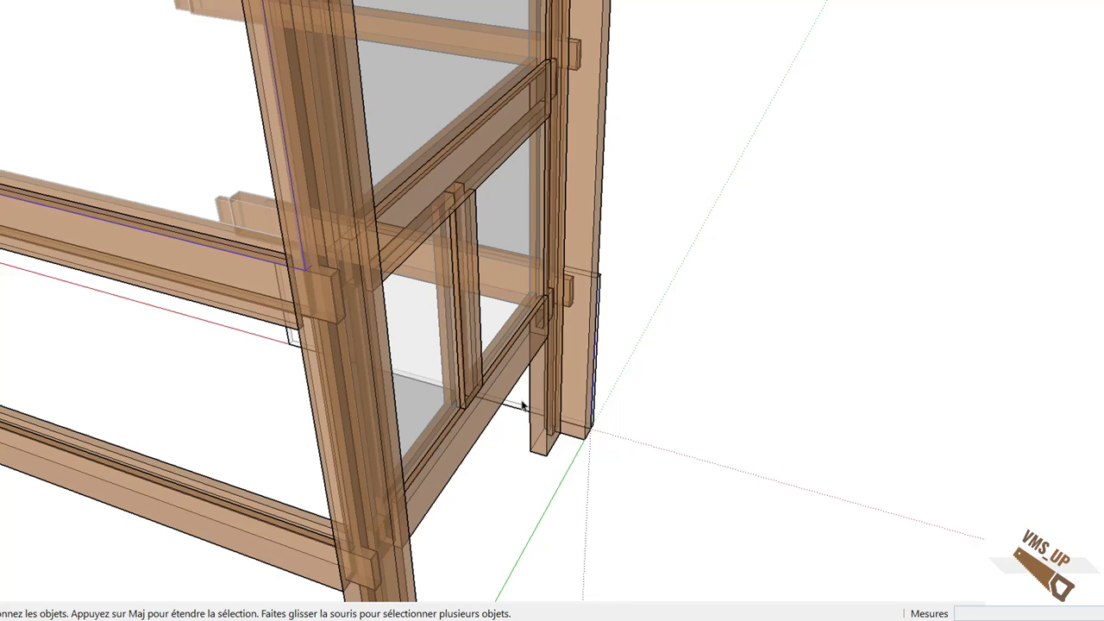
key("m")
left_click(524, 402)
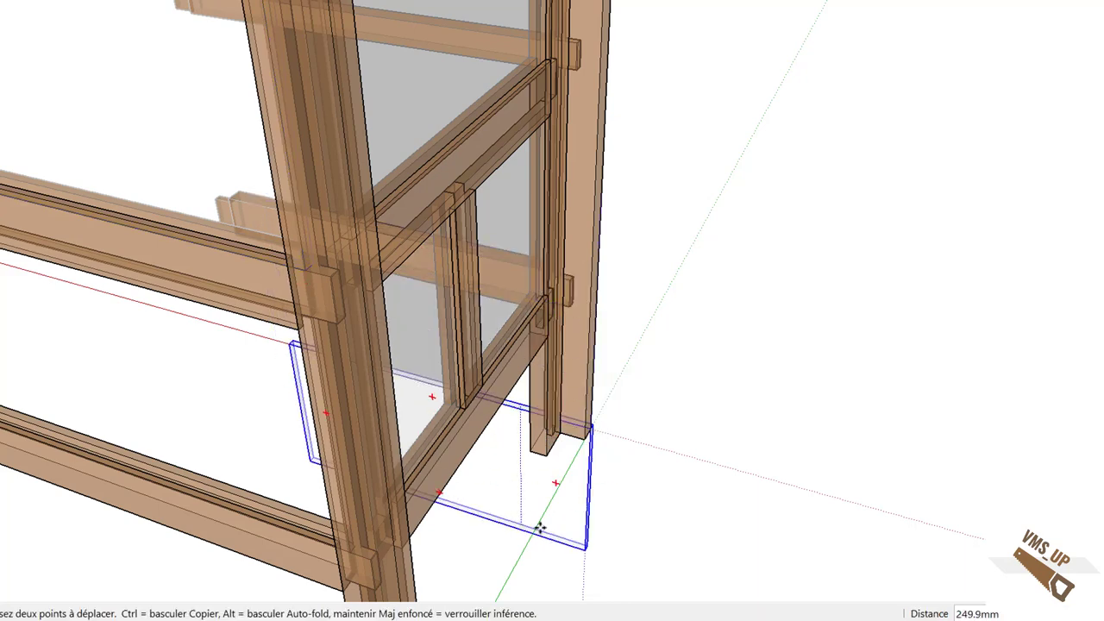
scroll(645, 577, "up", 1)
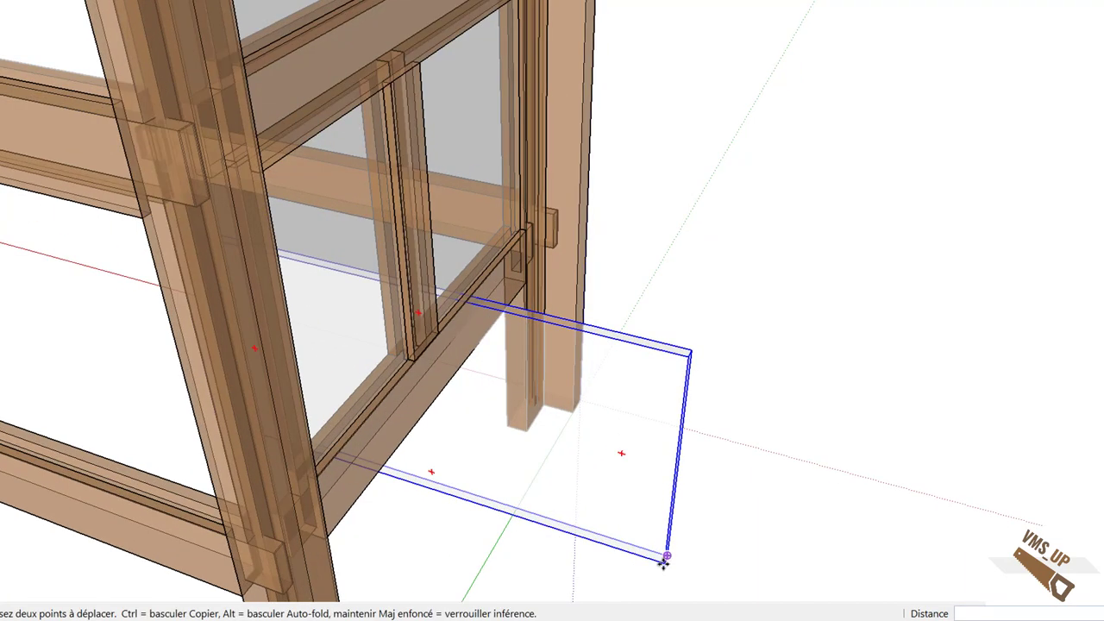
scroll(662, 563, "up", 2)
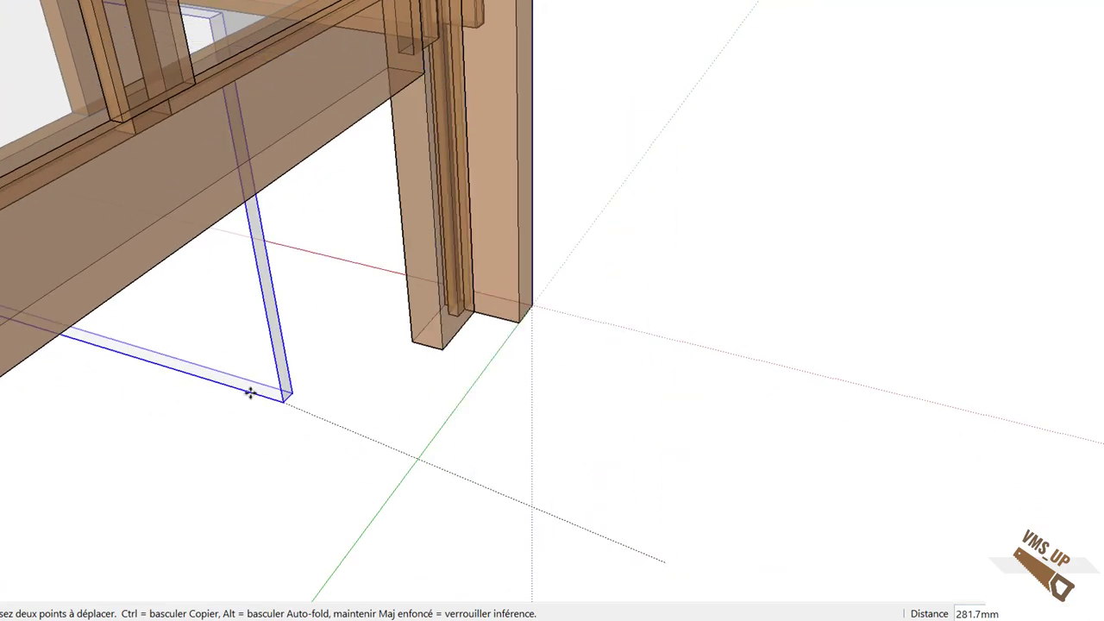
middle_click_drag(99, 316, 456, 402)
scroll(485, 405, "down", 3)
scroll(470, 422, "up", 3)
scroll(485, 447, "up", 3)
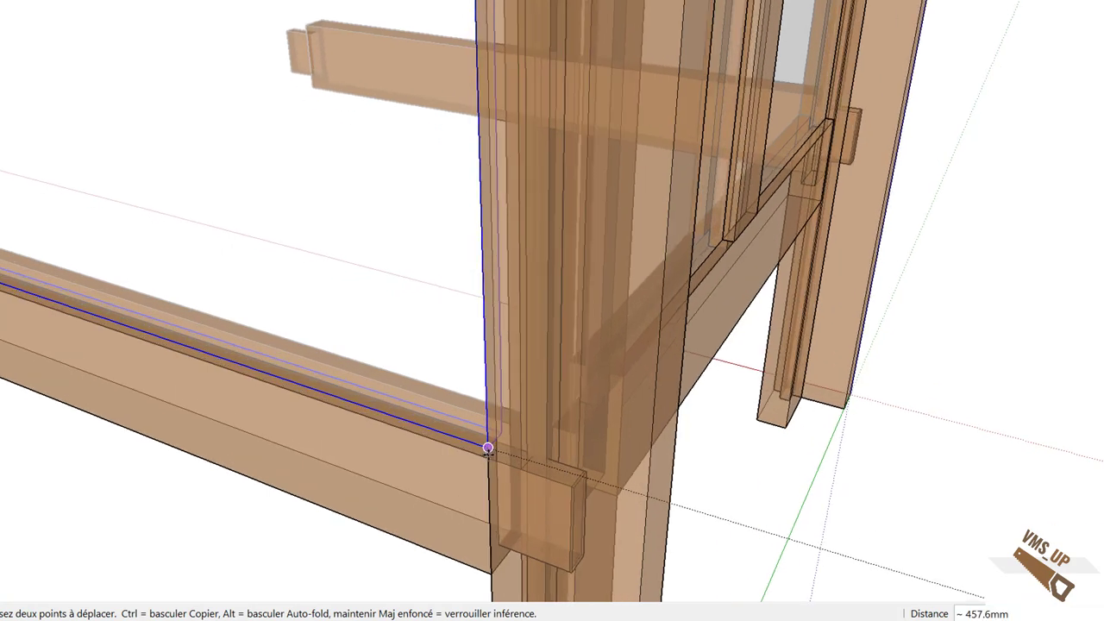
Switch off X-ray display and copy the whole side frame about 734 mm along the red axis, beyond the rails' free tenons.
scroll(534, 473, "down", 6)
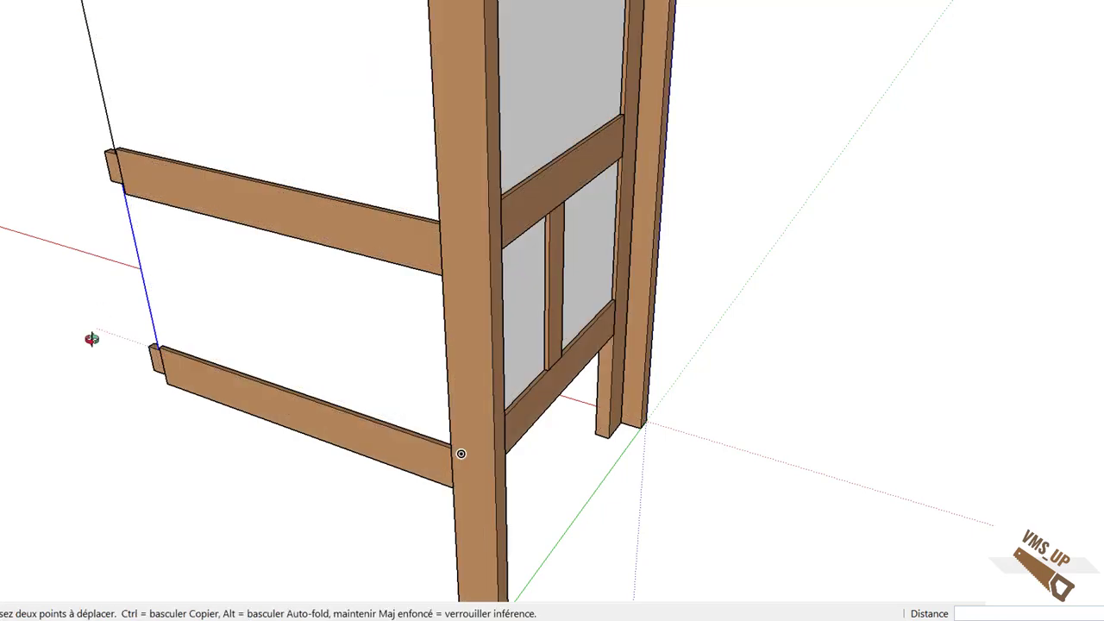
middle_click_drag(91, 335, 887, 443)
middle_click_drag(508, 461, 854, 458)
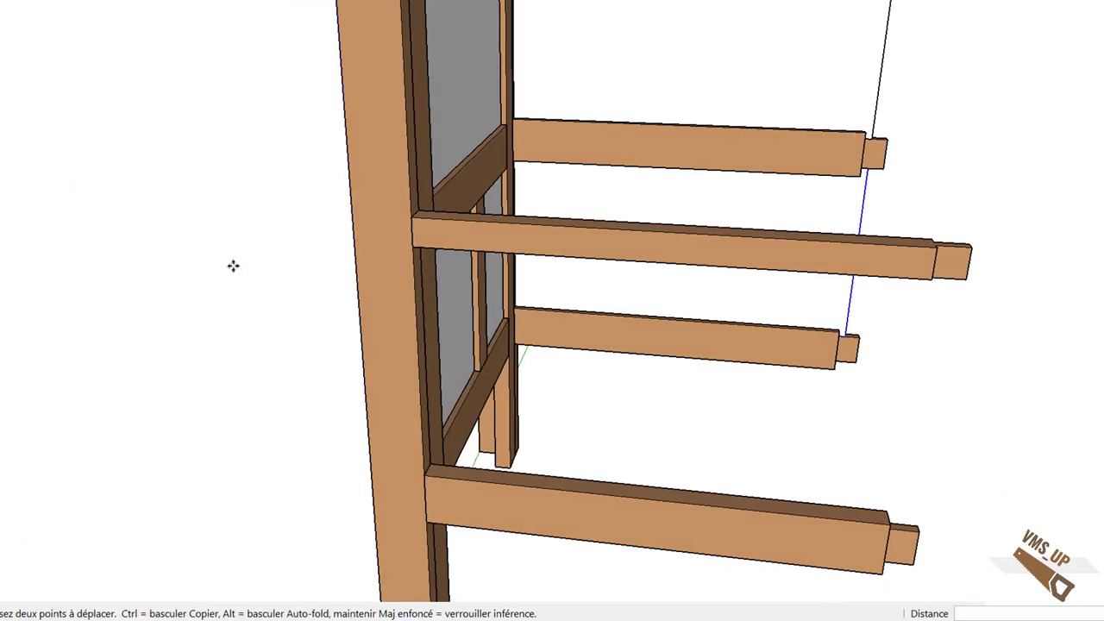
left_click(20, 1)
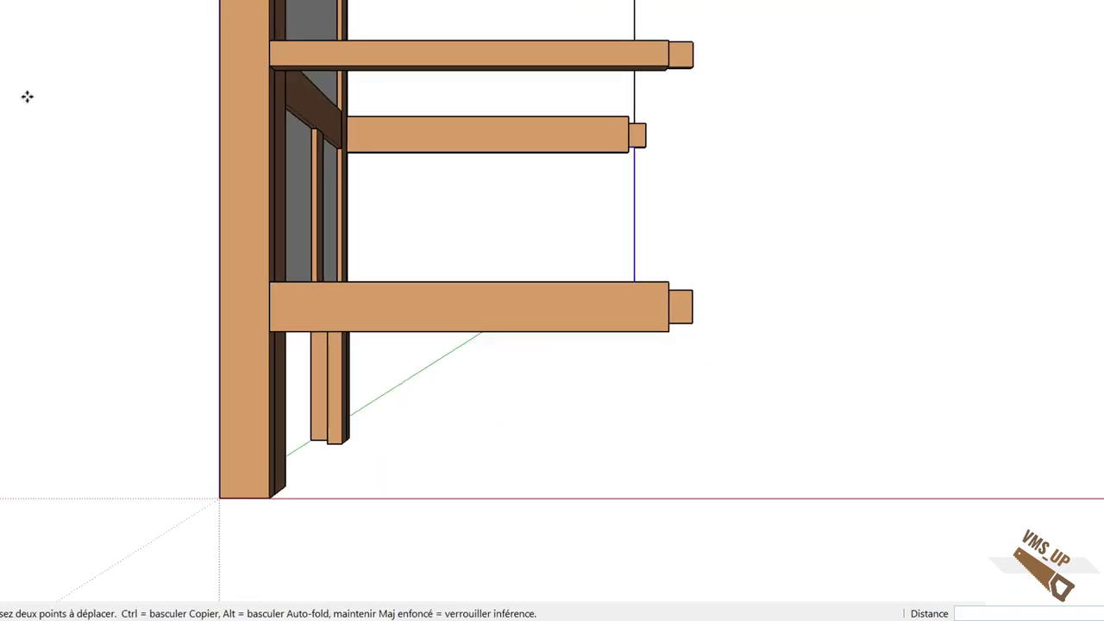
left_click(104, 1)
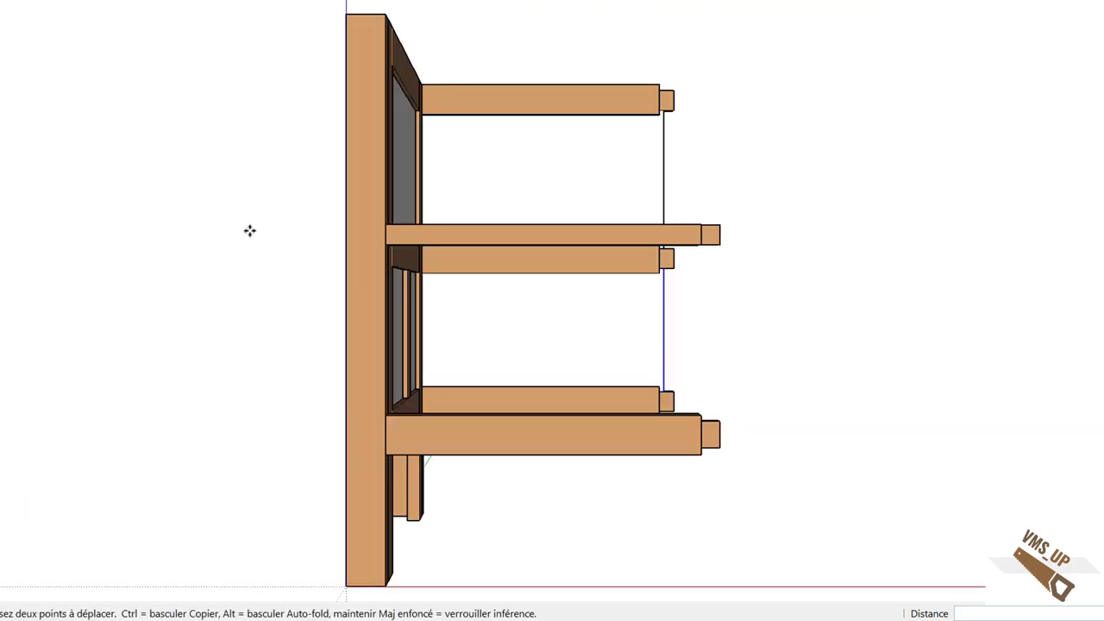
key("space")
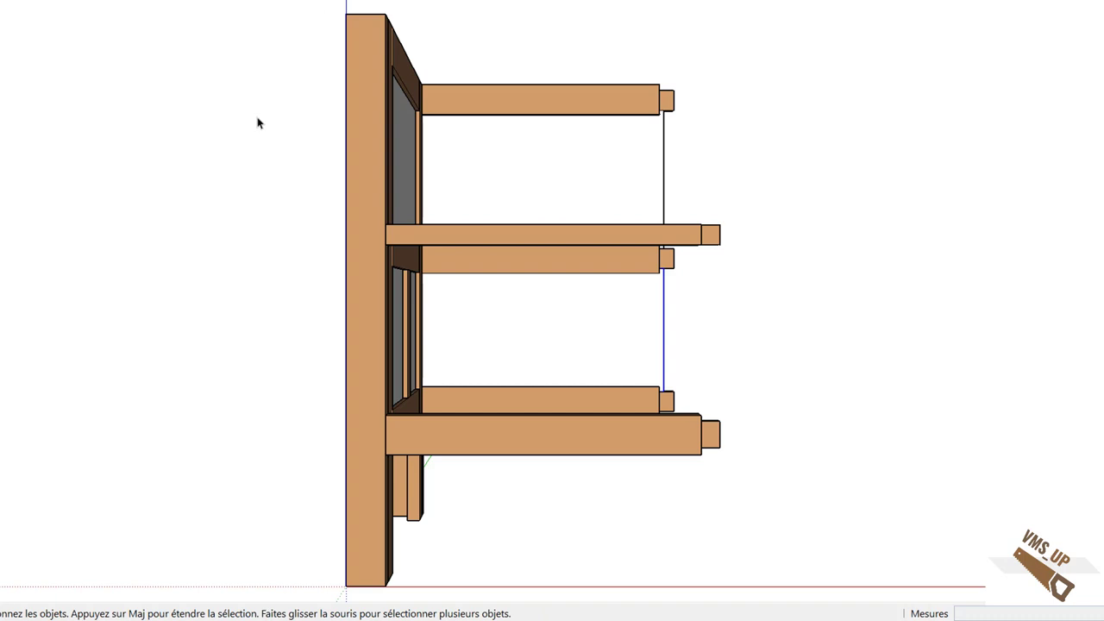
left_click_drag(264, 8, 443, 595)
middle_click_drag(561, 113, 585, 361)
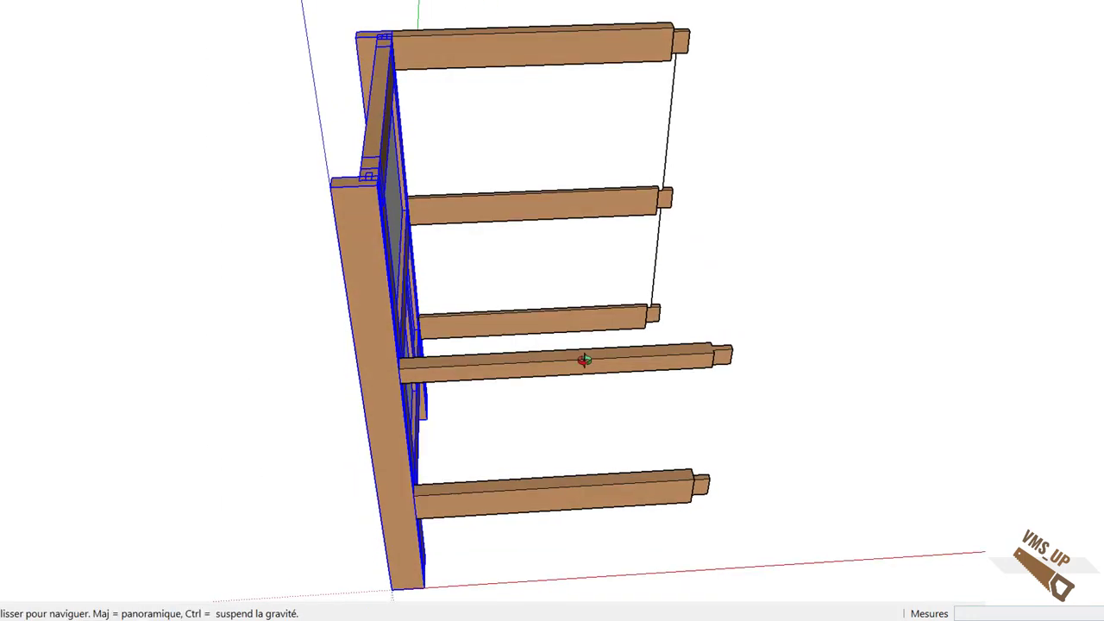
key("m")
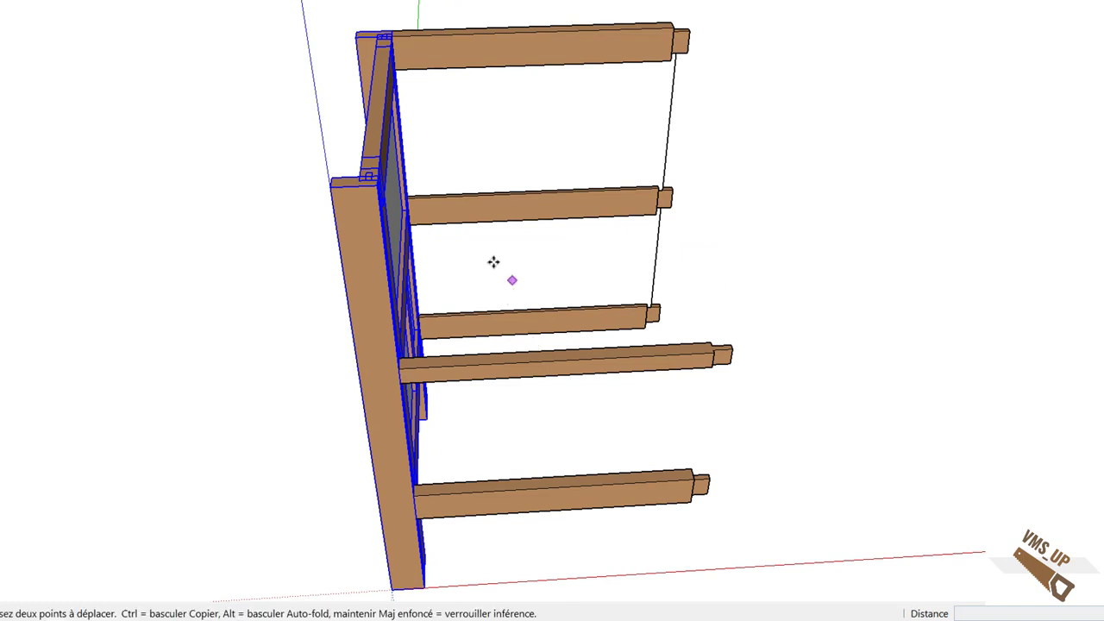
left_click(377, 185)
key("ctrl")
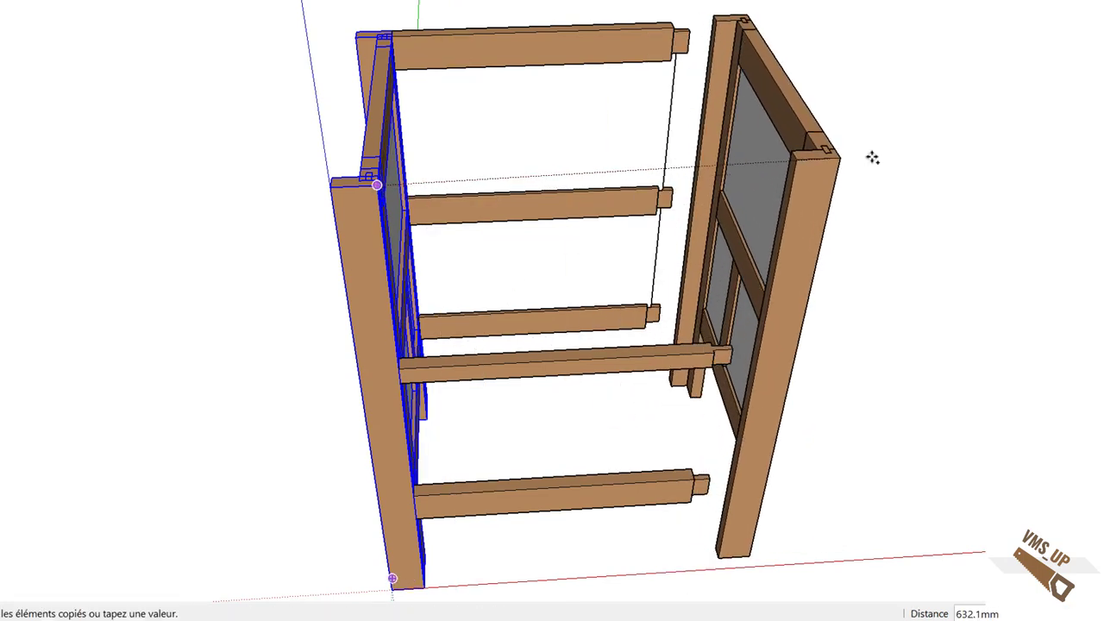
left_click(920, 151)
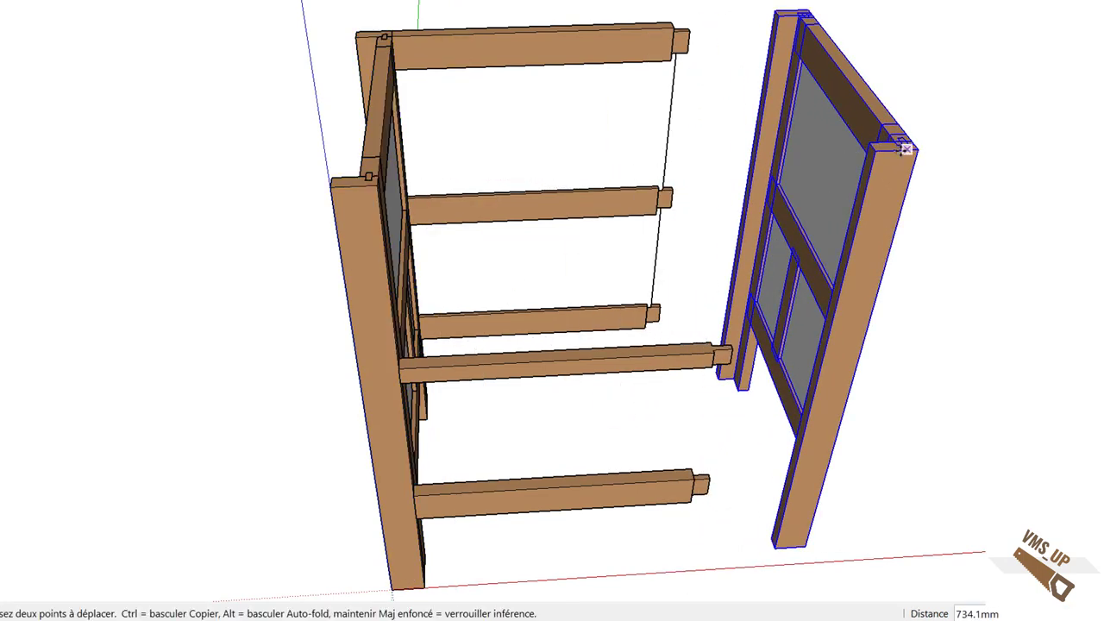
Flip the copied side frame along the red axis.
right_click(897, 152)
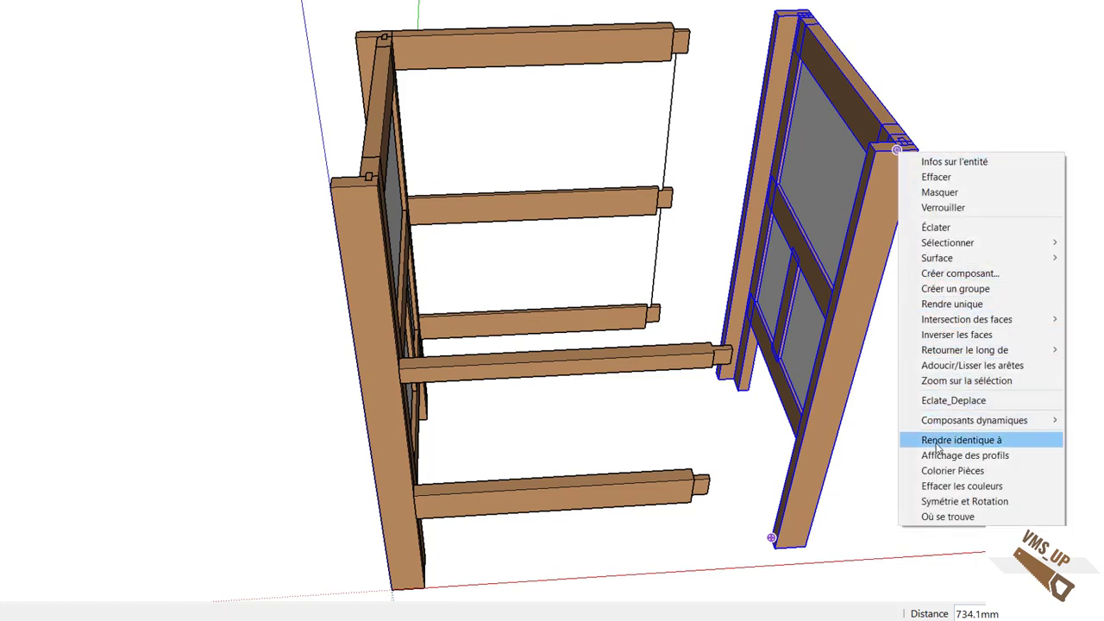
mouse_move(966, 355)
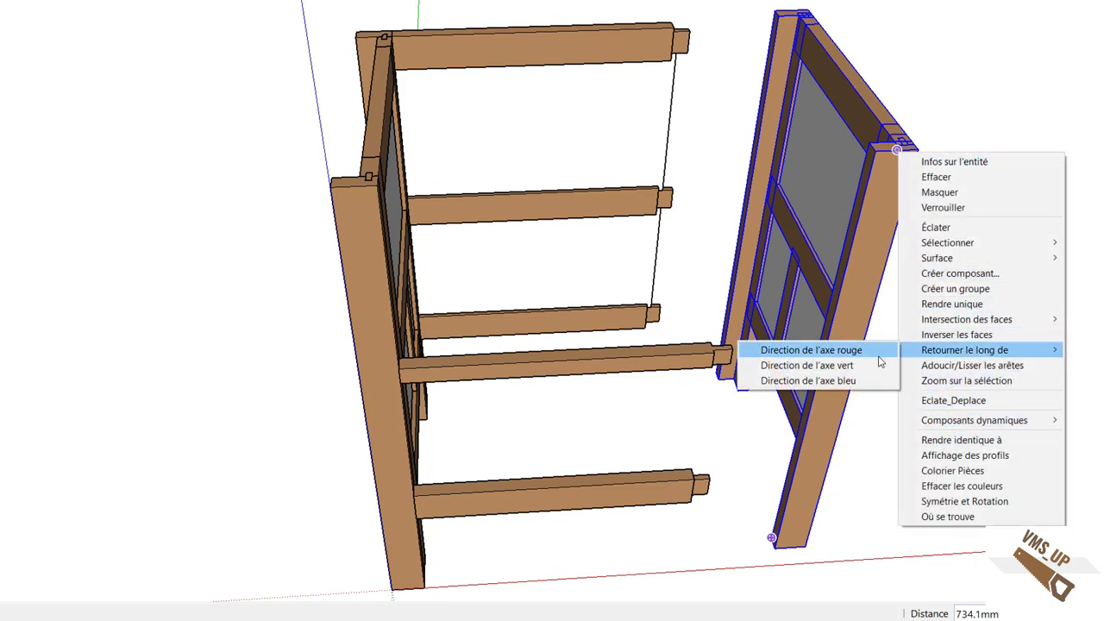
left_click(862, 350)
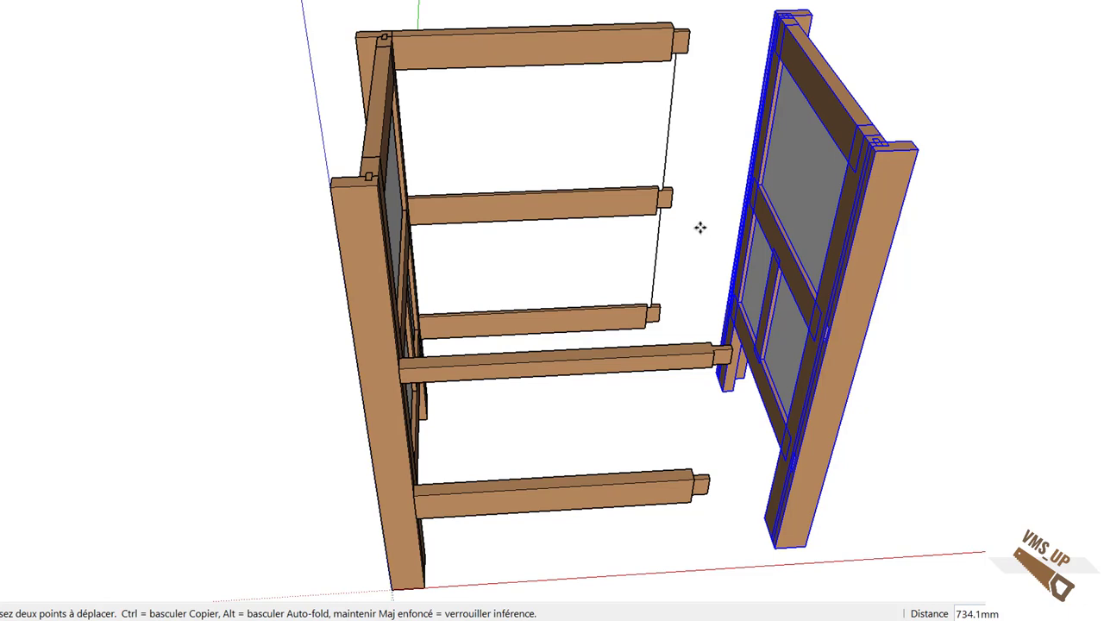
Move the mirrored side frame by its upper rear corner onto the shoulder of the top rear rail to close the frame.
middle_click_drag(701, 226, 690, 414)
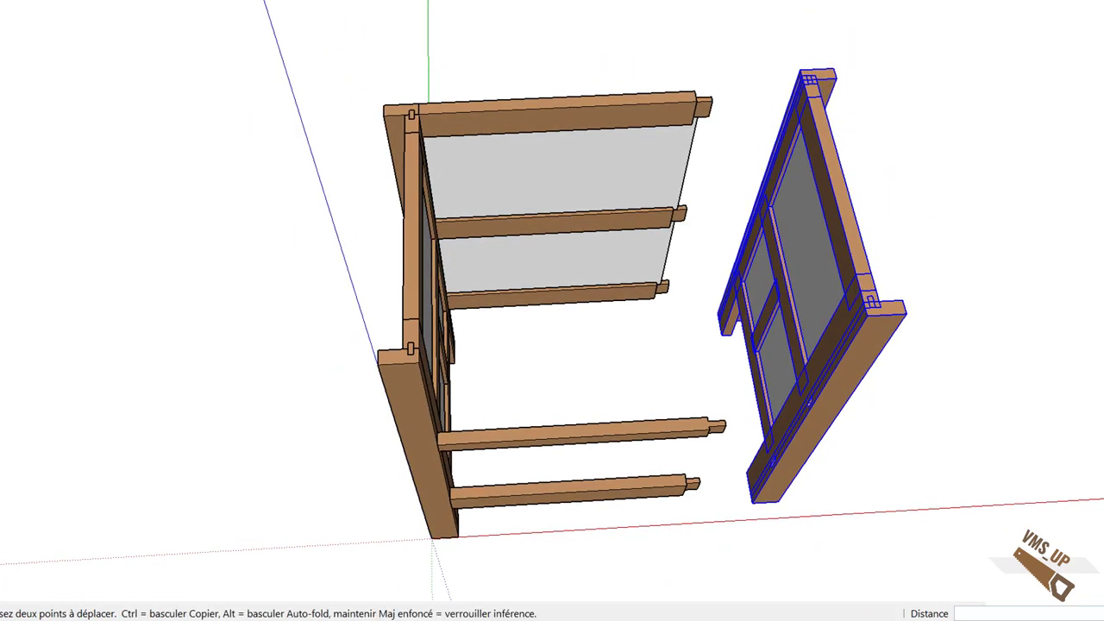
left_click(797, 69)
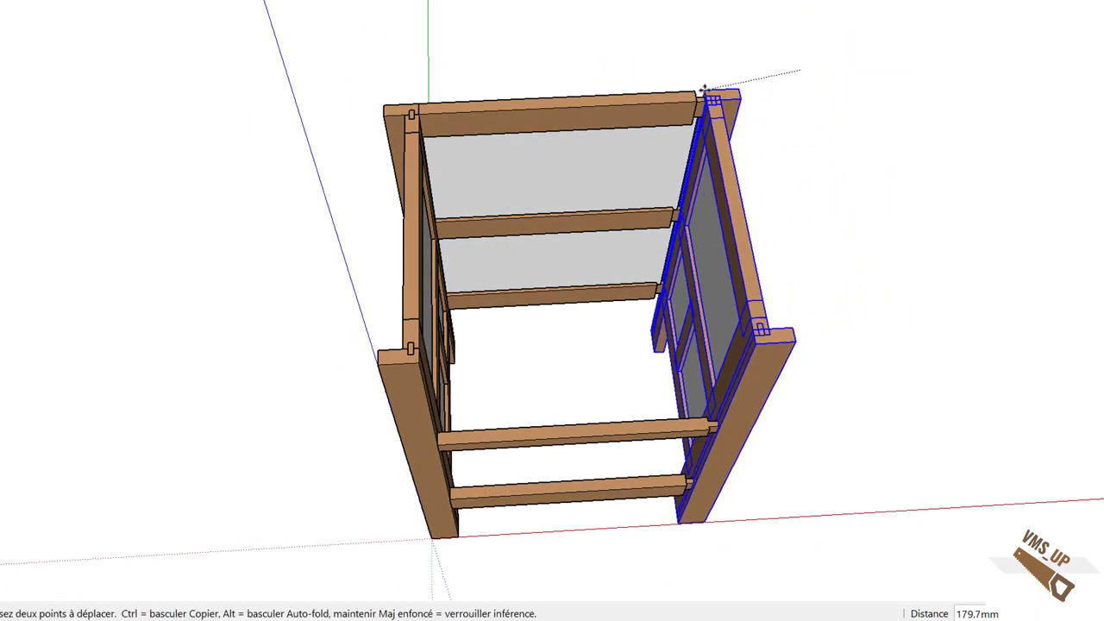
left_click(694, 90)
scroll(694, 90, "up", 3)
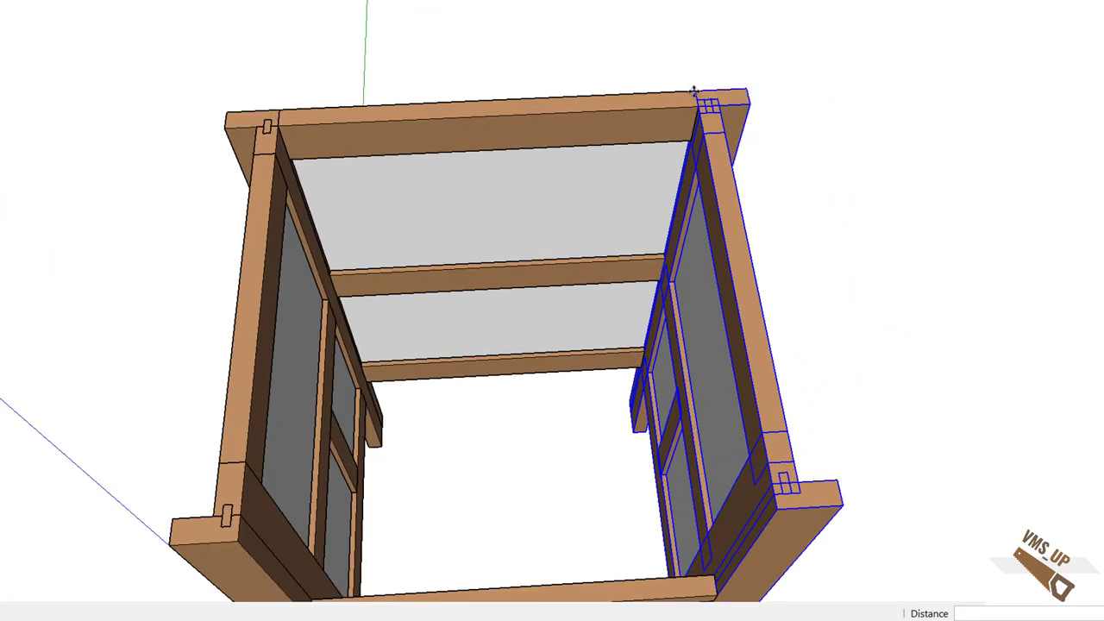
key("space")
left_click(881, 209)
mouse_move(882, 208)
middle_mouse_down()
mouse_move(869, 155)
mouse_move(880, 211)
middle_mouse_up()
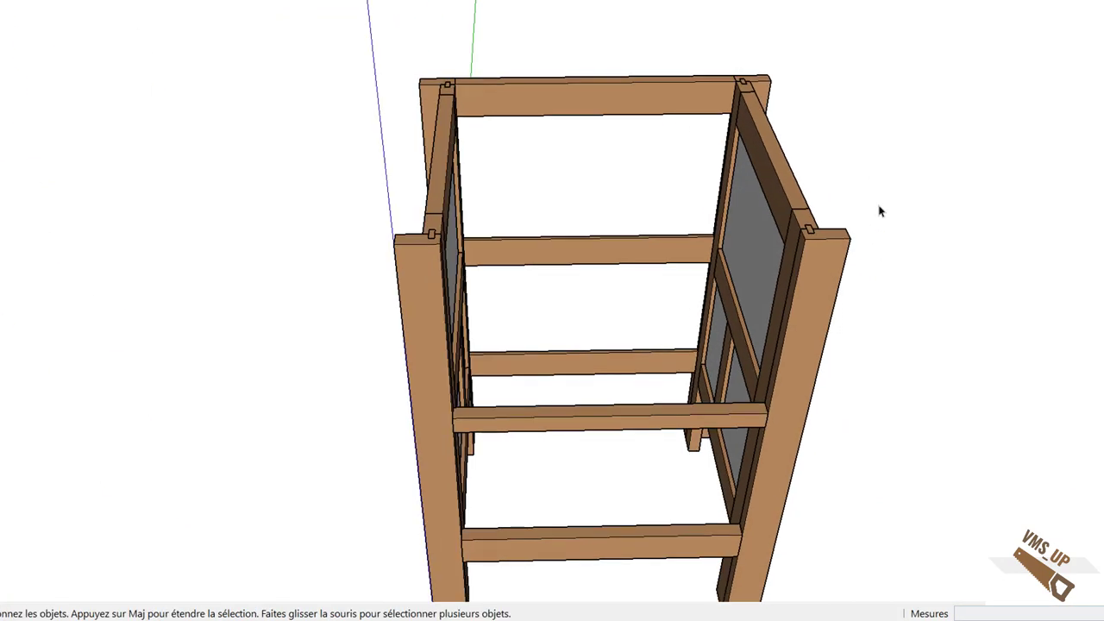
key("shift+z")
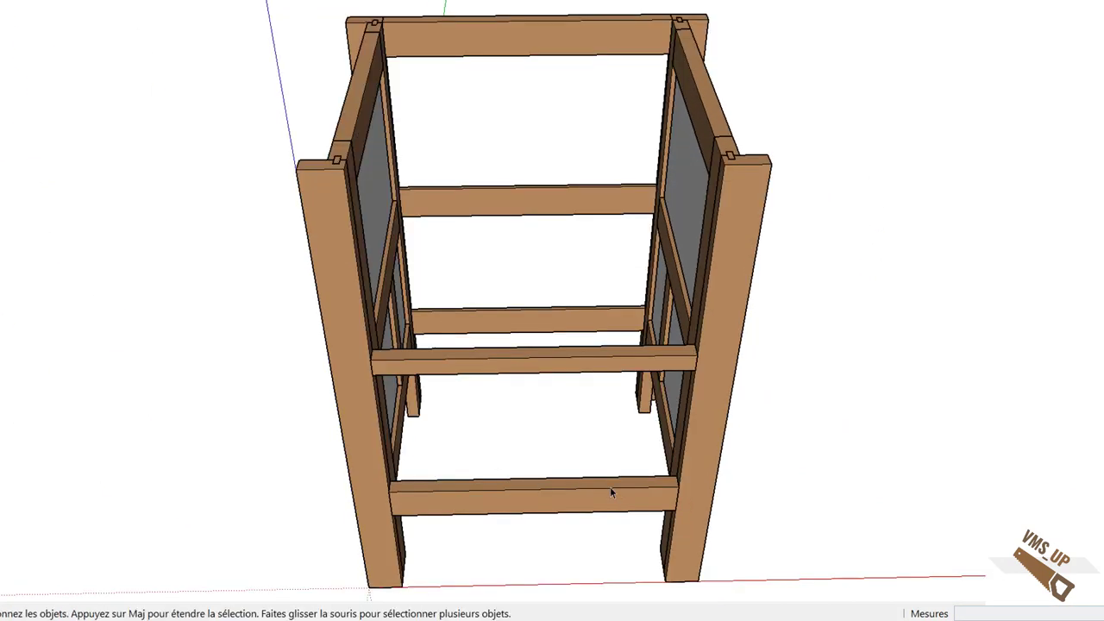
middle_click_drag(609, 488, 800, 381)
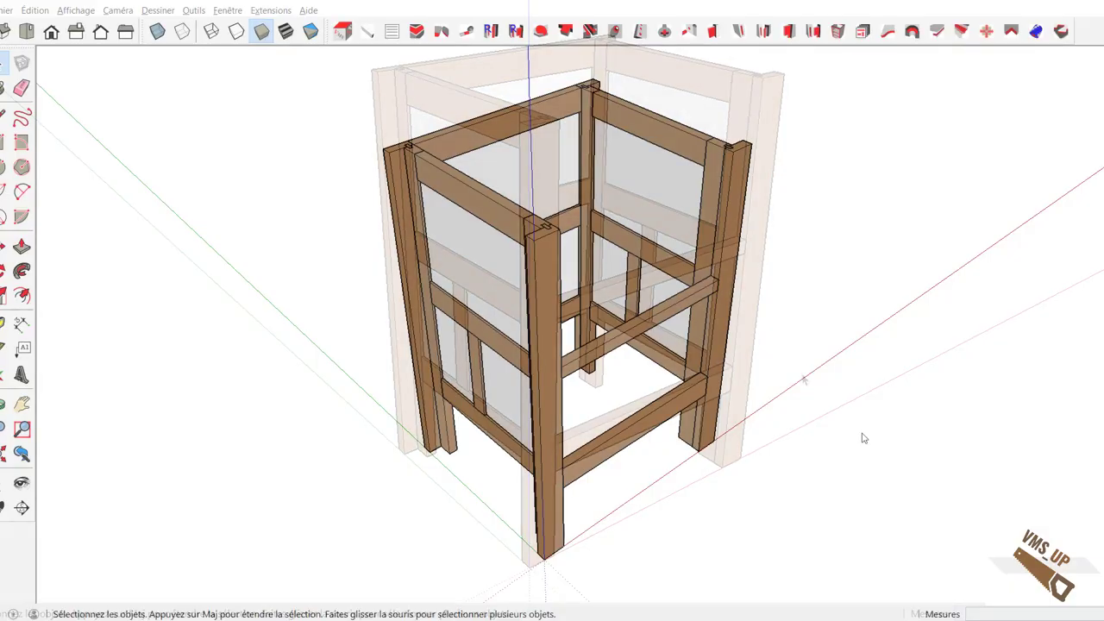
Measure the height of the upper front rail at its junction with the front leg.
middle_click_drag(808, 446, 421, 306)
scroll(425, 308, "up", 3)
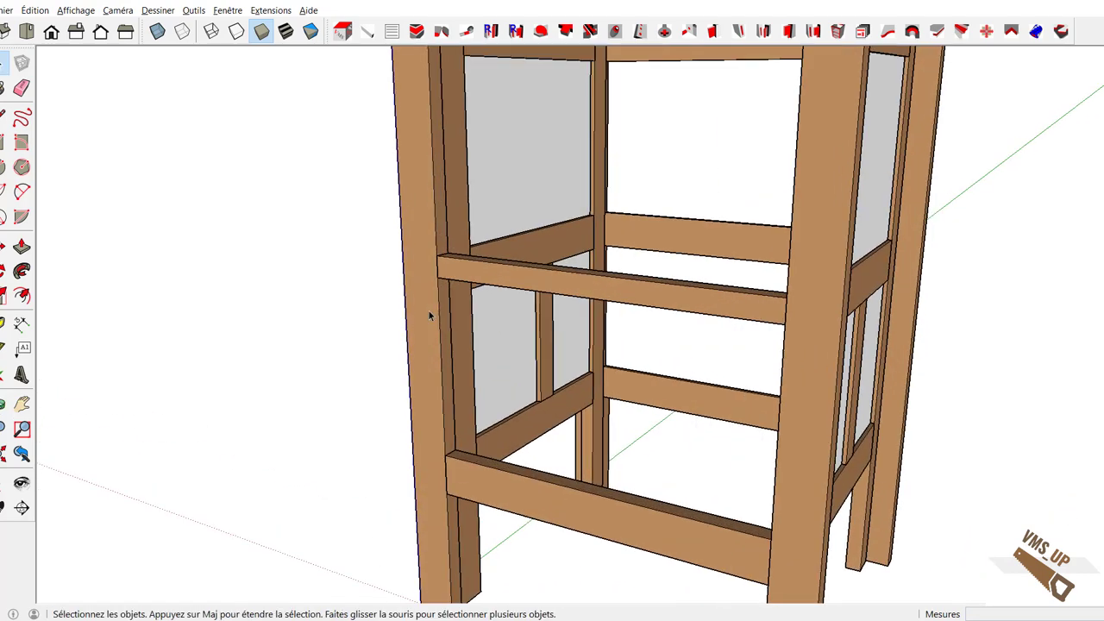
key("t")
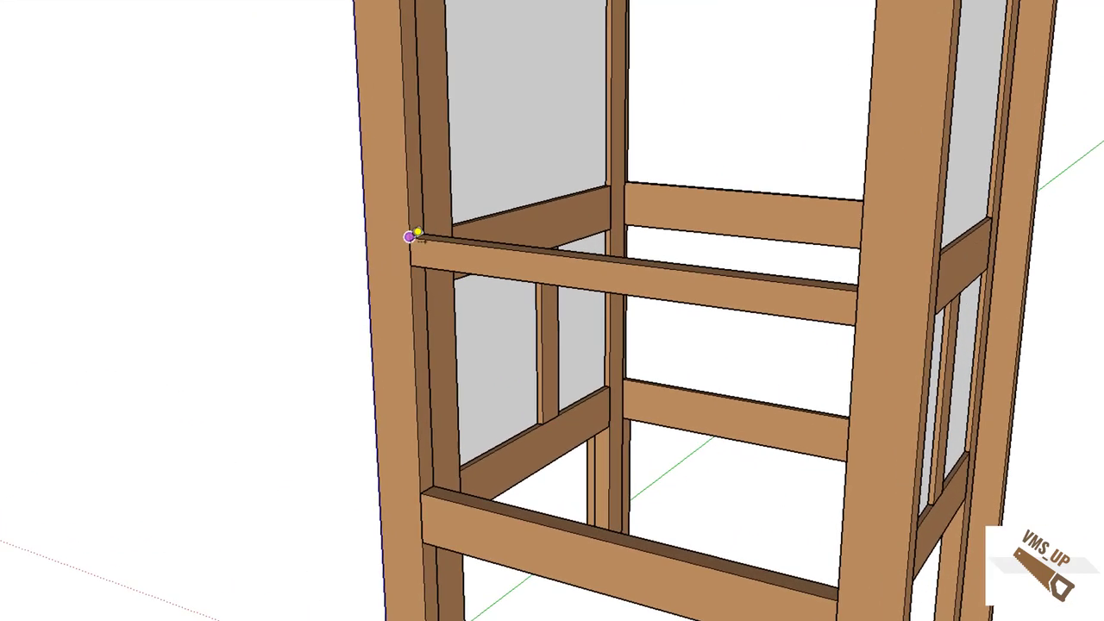
left_click(433, 256)
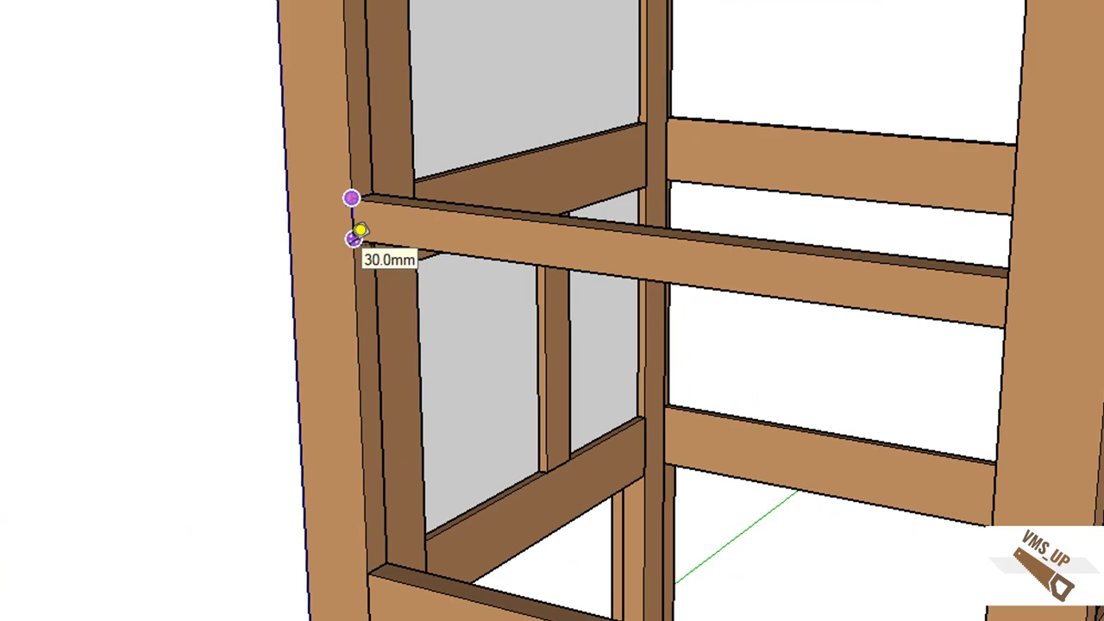
left_click(354, 238)
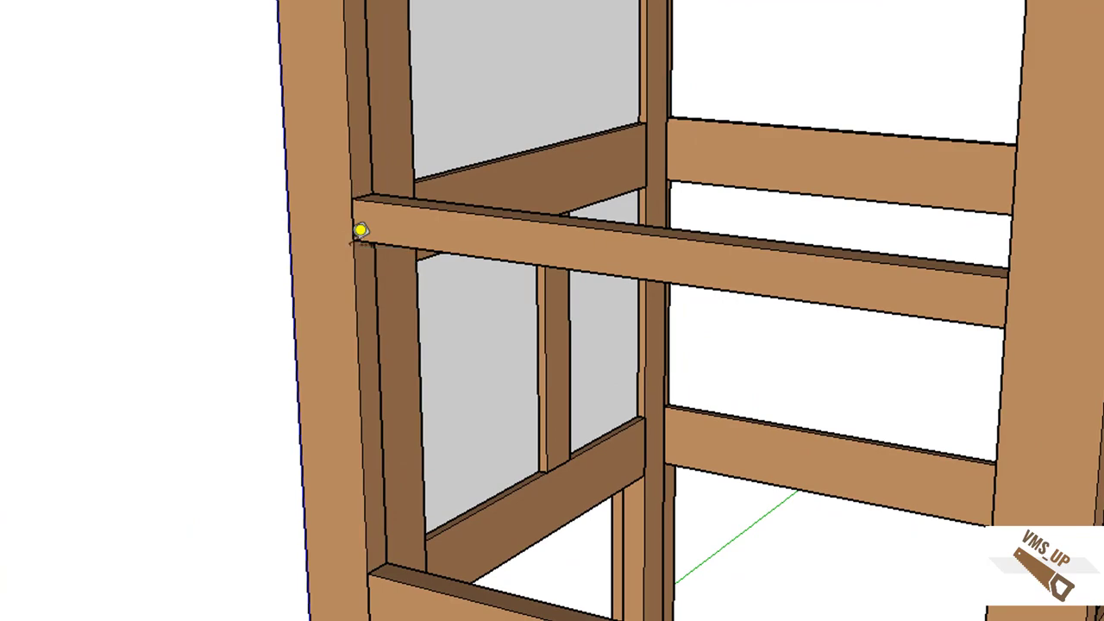
middle_click_drag(526, 371, 1009, 570)
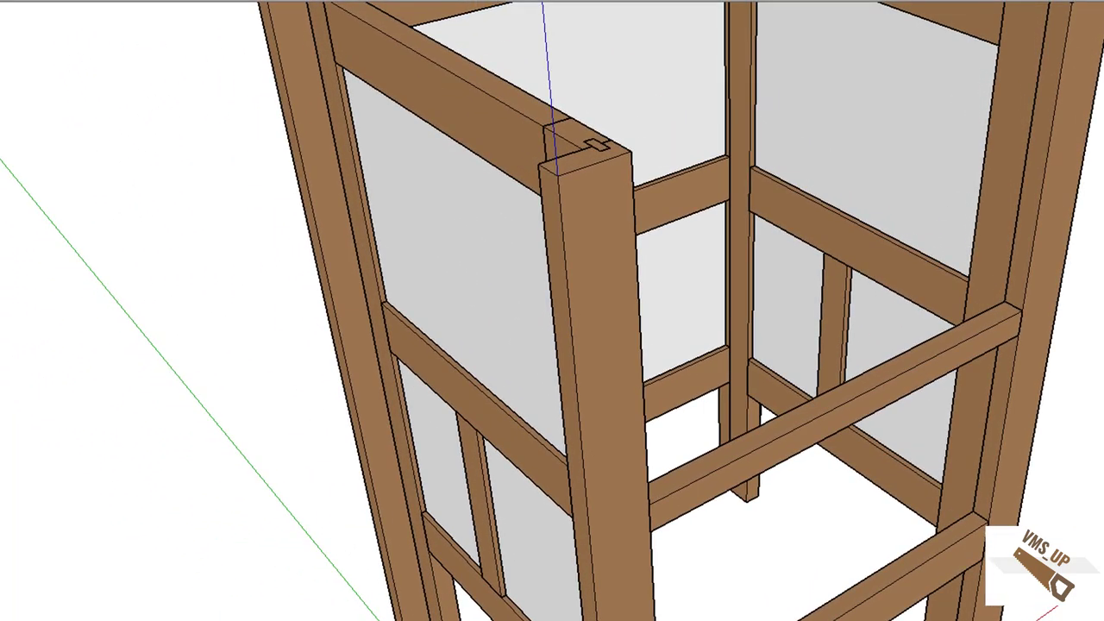
Generate two identical solid beech (Hetre - Massif) pieces named Baguette, measuring 480 × 12 × 12 mm.
left_click(380, 1)
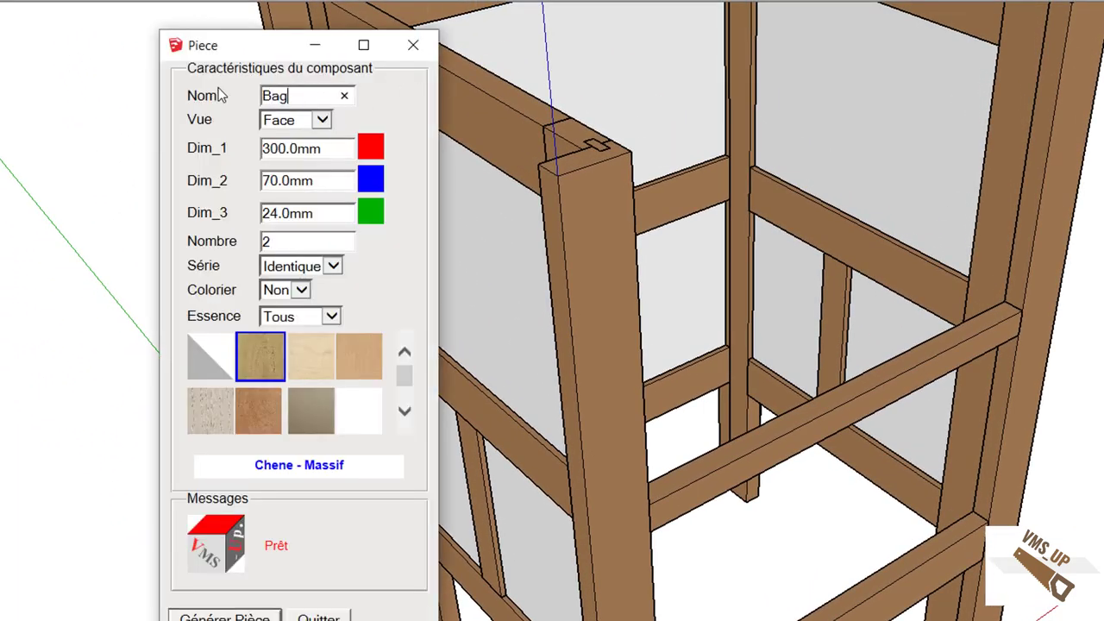
key("Tab")
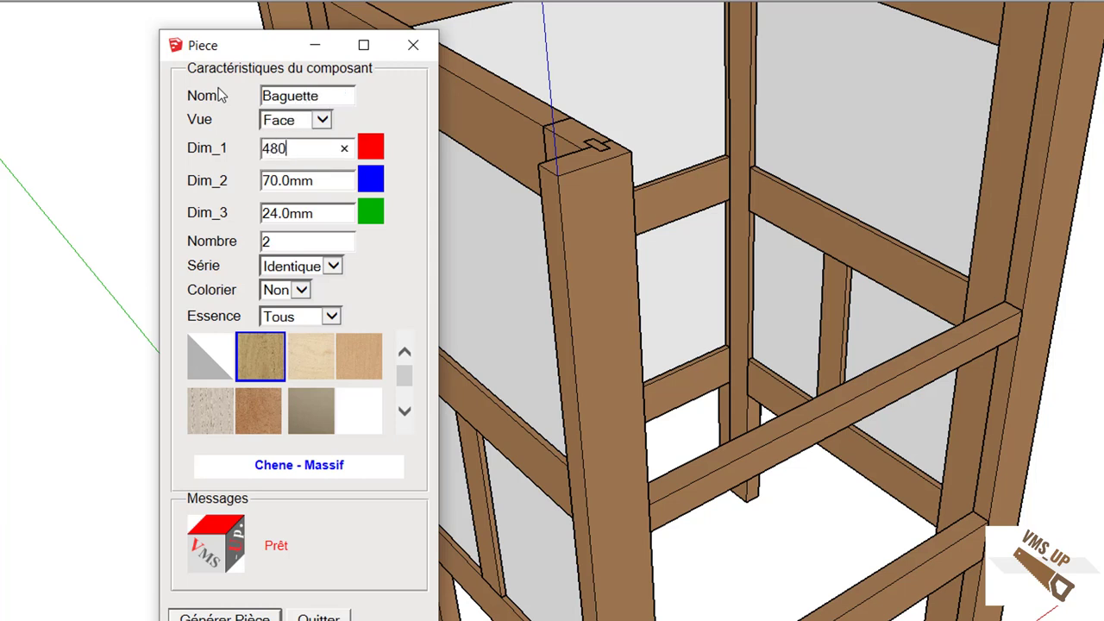
key("Tab")
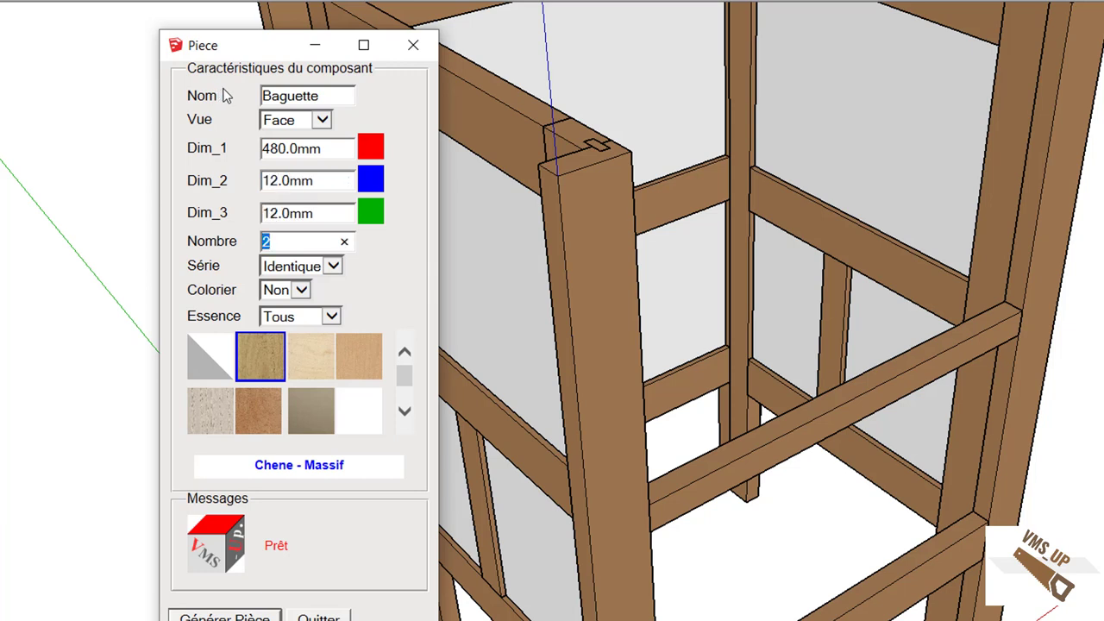
left_click(258, 409)
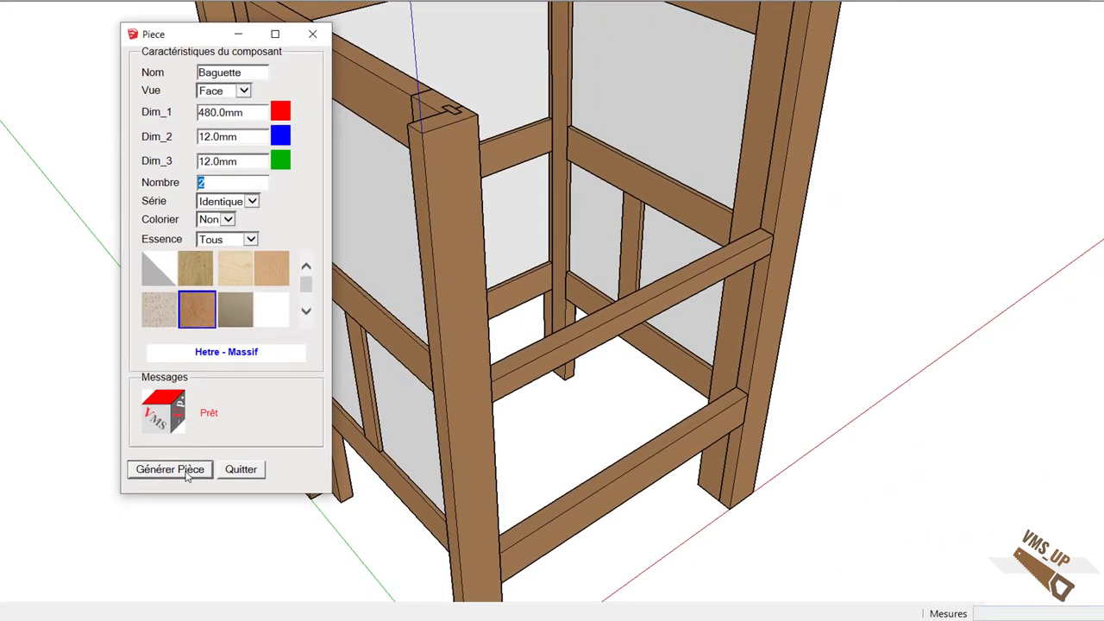
left_click(187, 476)
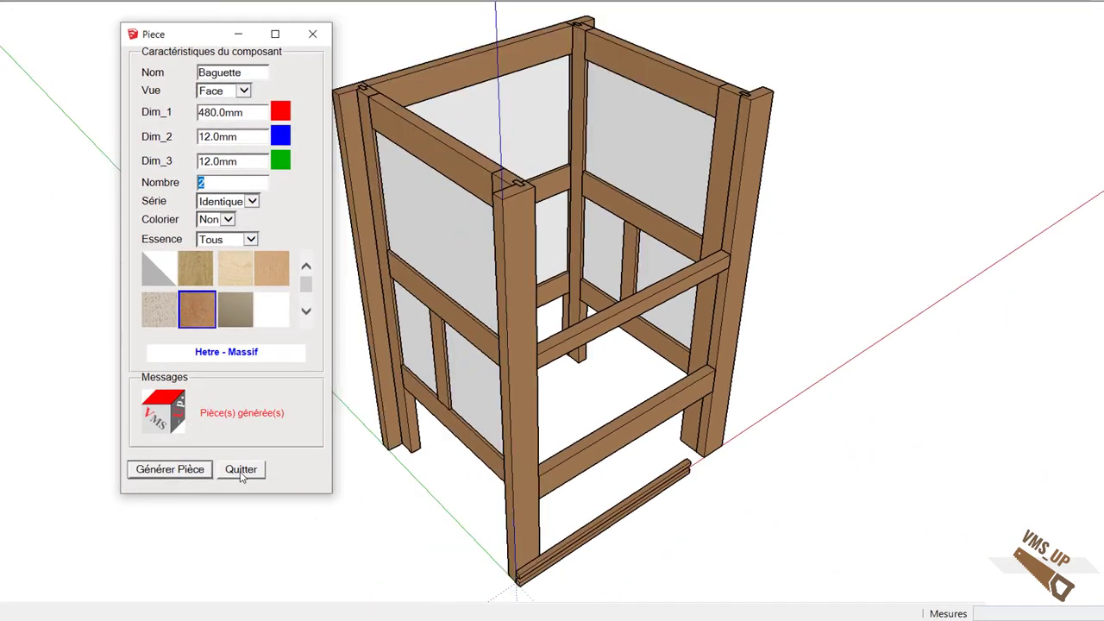
left_click(241, 471)
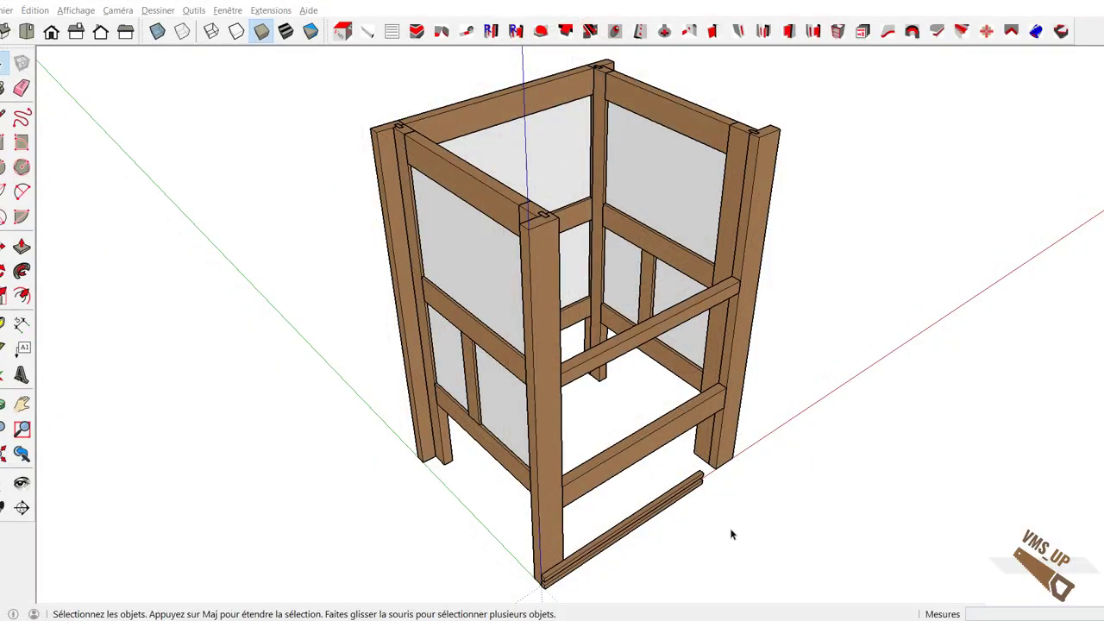
Move the upper of the two battens by its end corner to the inner end of the upper front rail, beside the leg.
middle_click_drag(733, 529, 843, 580)
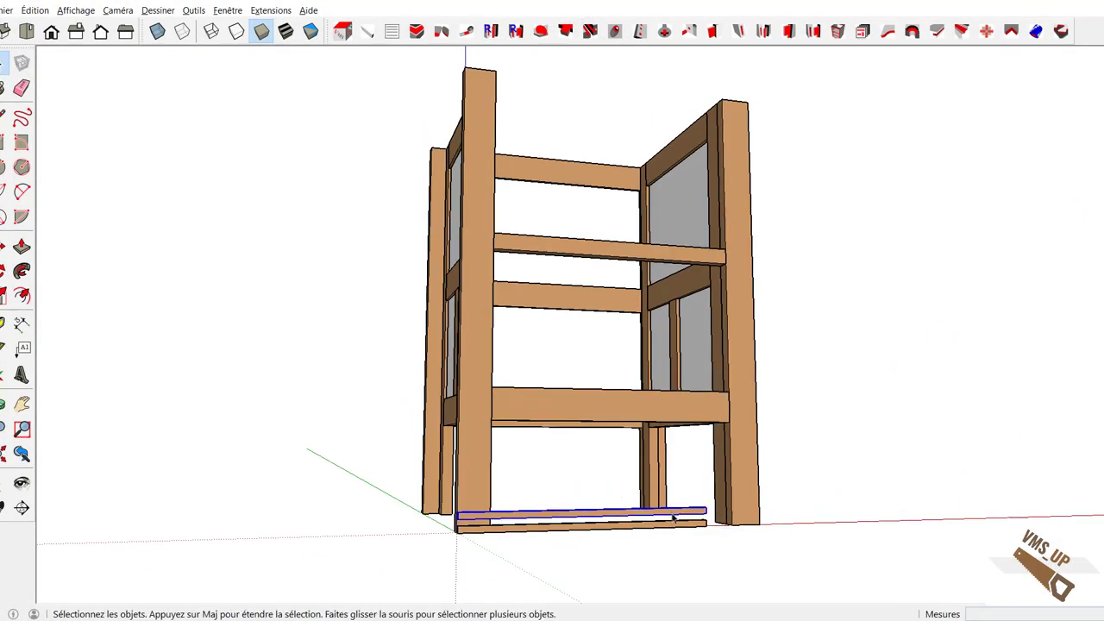
scroll(674, 516, "up", 5)
key("m")
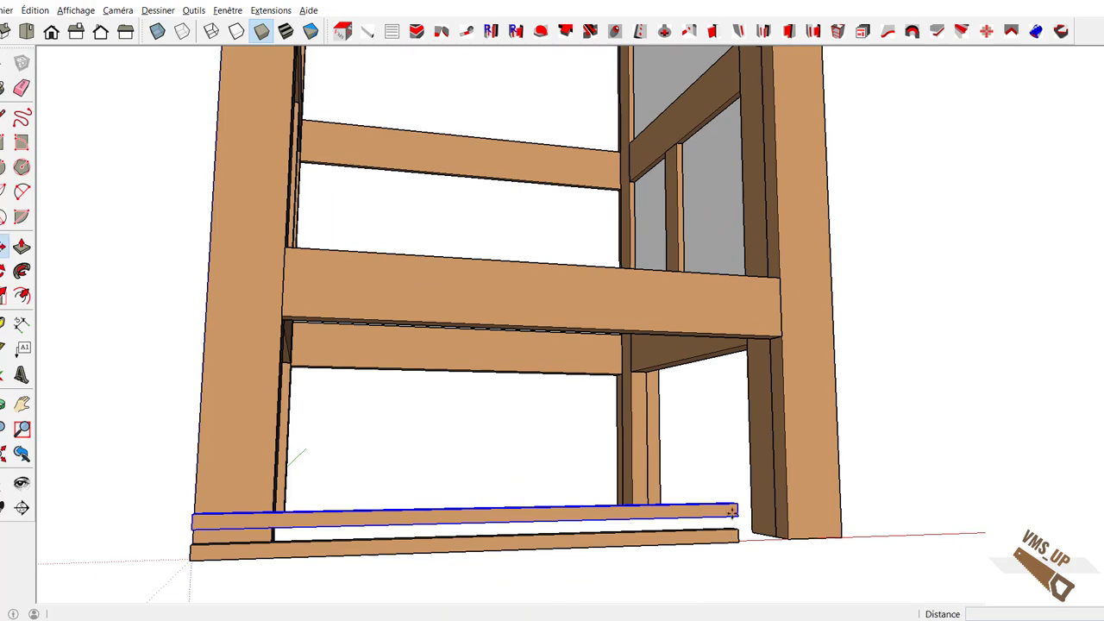
scroll(737, 516, "up", 2)
left_click(740, 518)
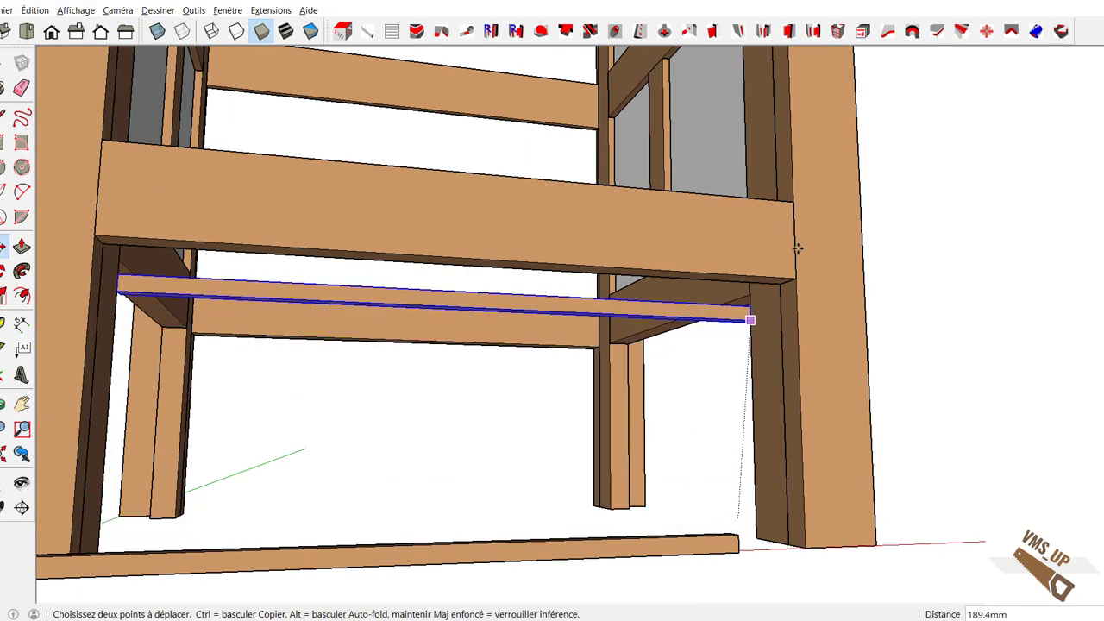
middle_click_drag(741, 187, 700, 434, "shift")
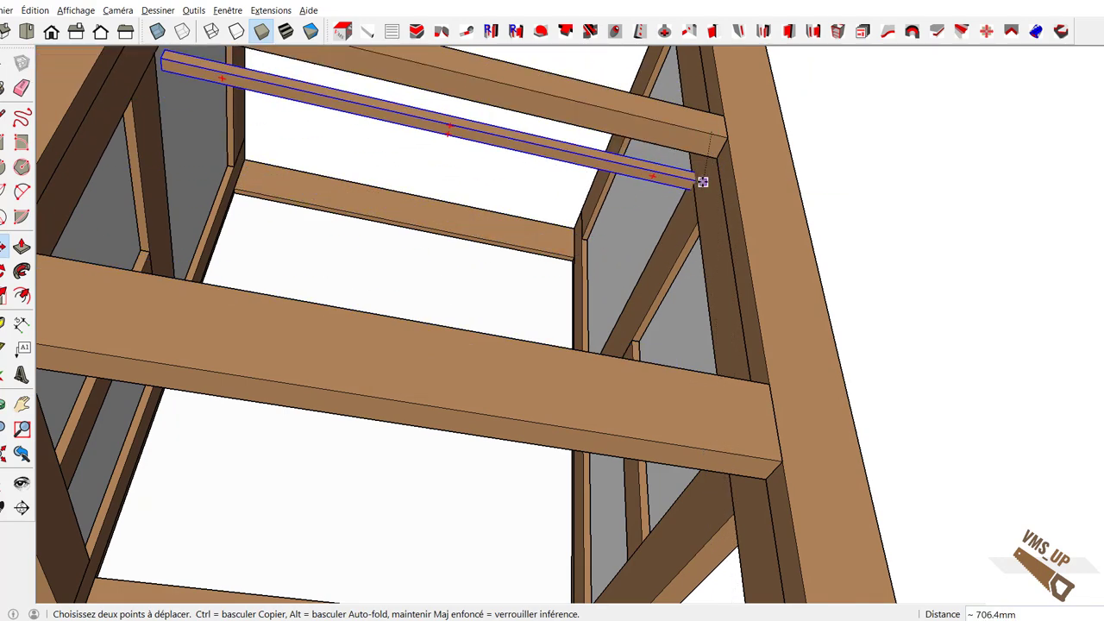
left_click(716, 161)
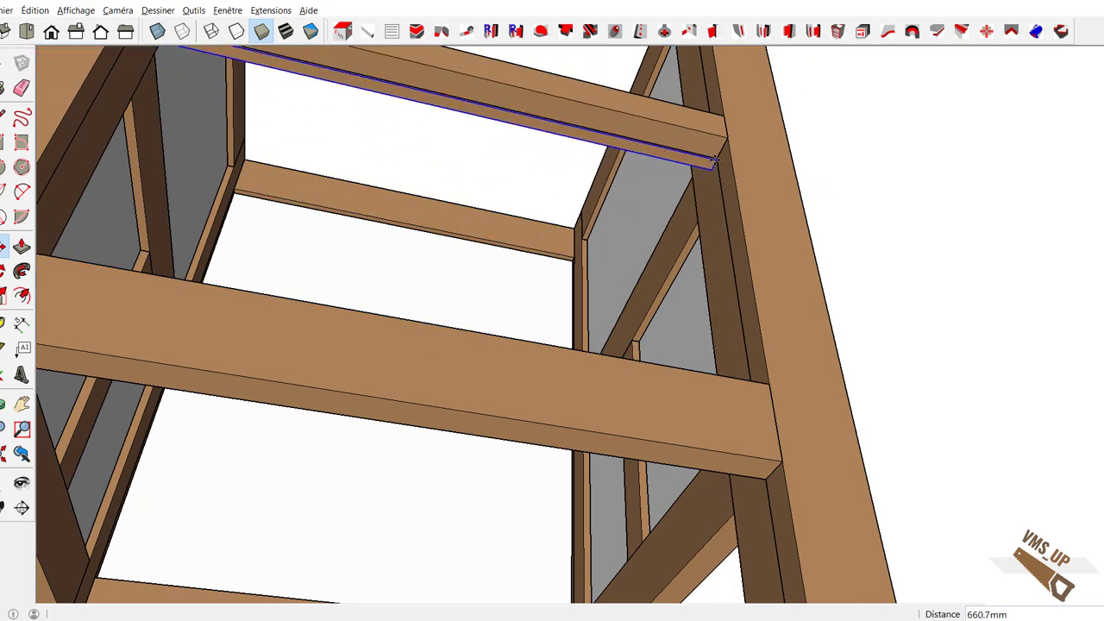
Shift the front batten about 2 mm so its underside sits flush with the upper front rail's underside.
middle_click_drag(715, 160, 671, 376)
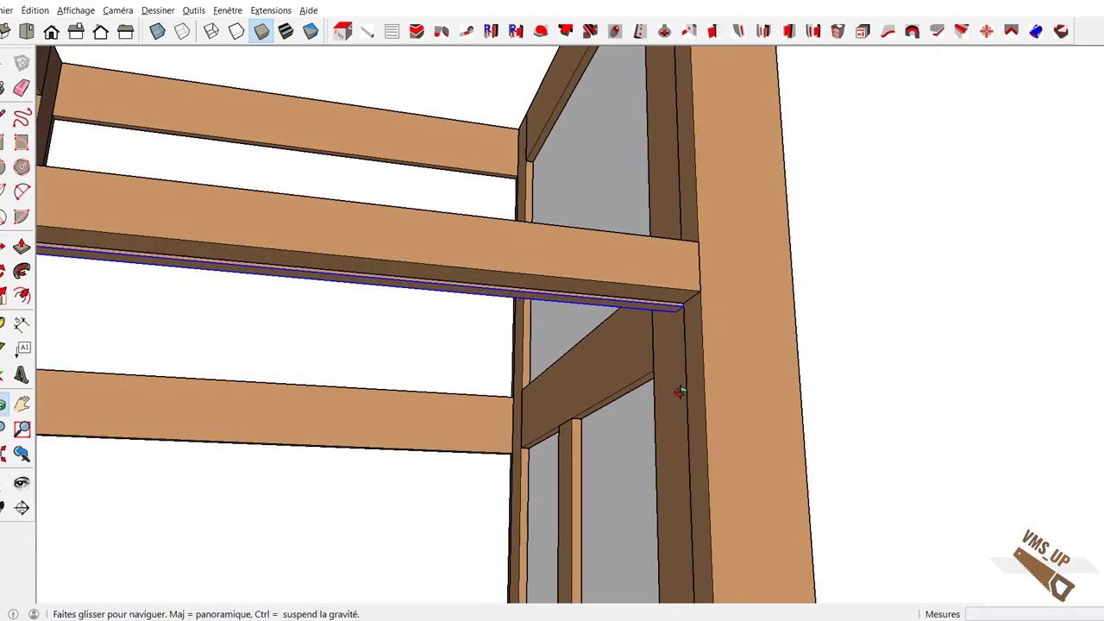
scroll(683, 306, "up", 3)
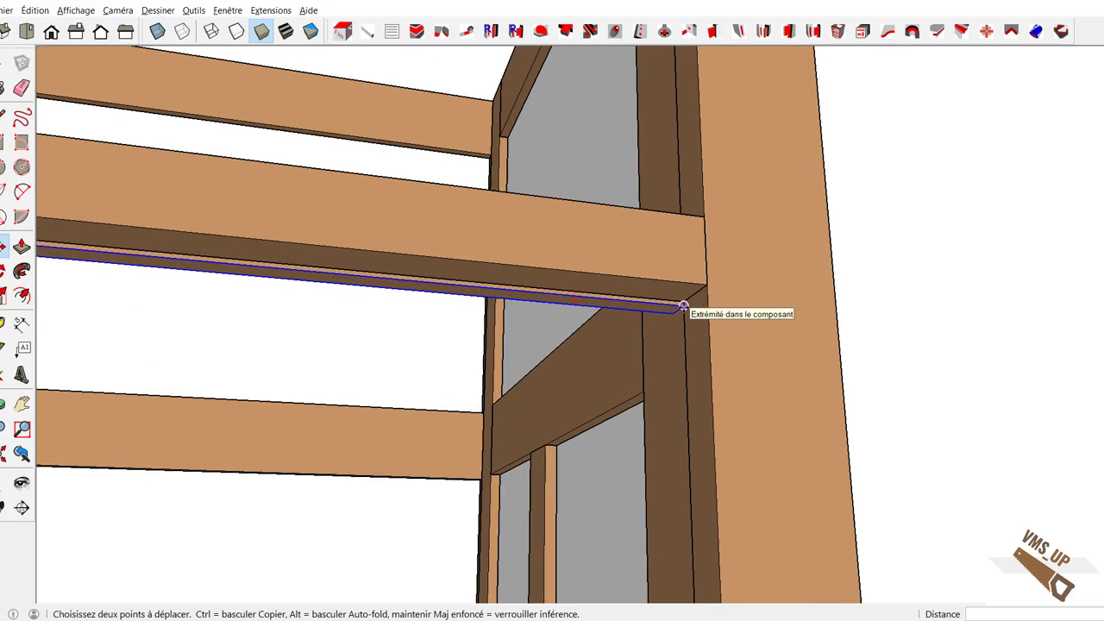
left_click(684, 304)
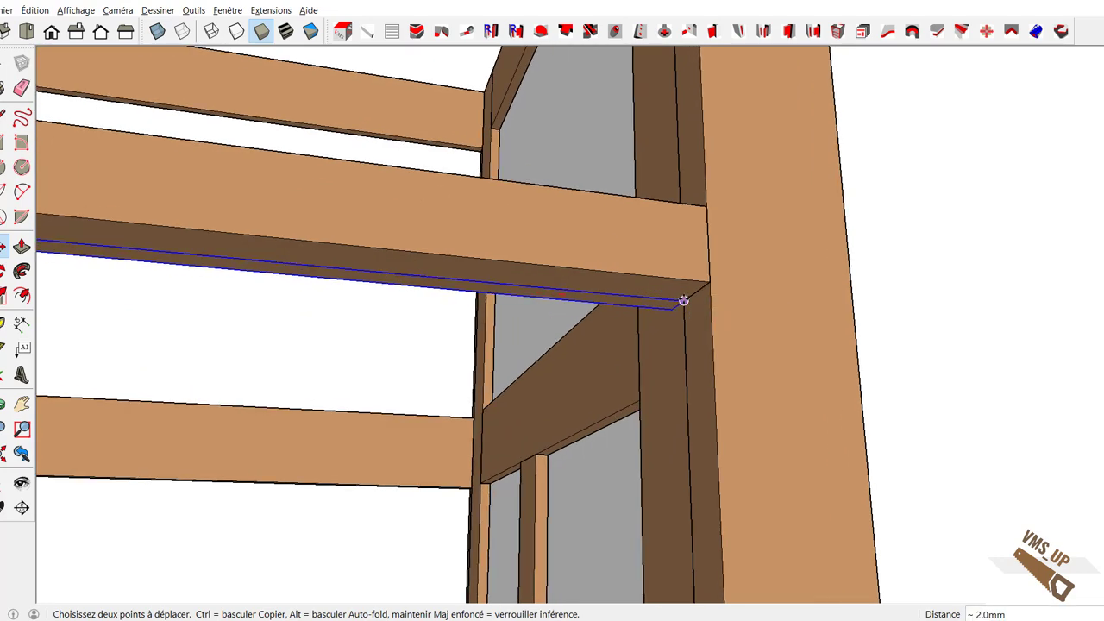
middle_click_drag(671, 352, 679, 405)
Move the remaining batten from the floor by its rear end corner onto the middle rear rail, against the leg.
scroll(679, 405, "down", 4)
middle_click_drag(671, 538, 596, 389)
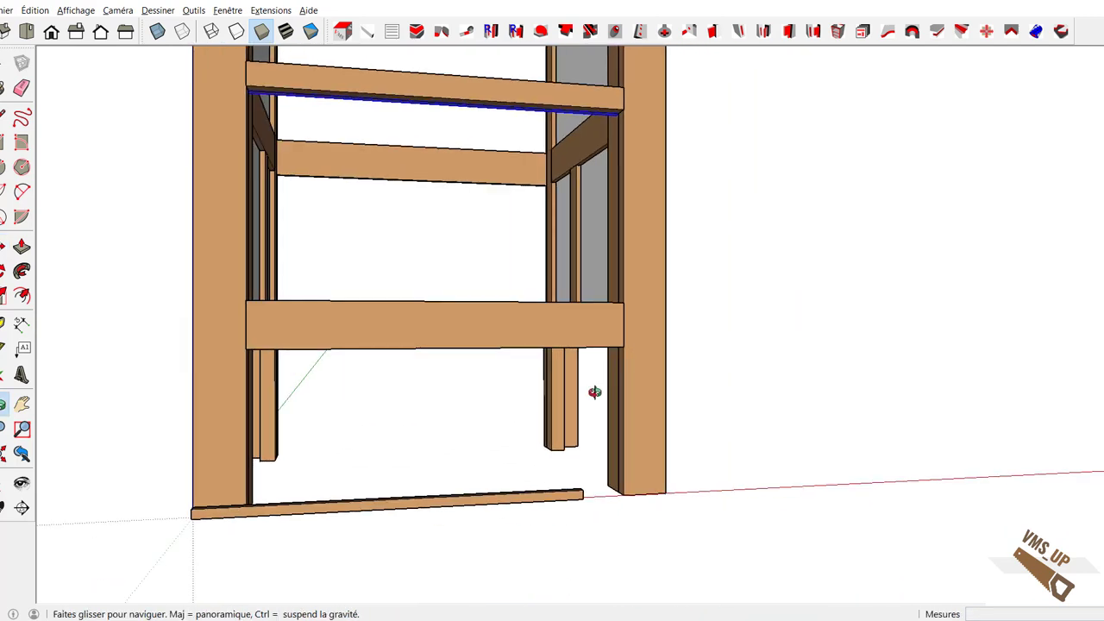
key("space")
left_click(544, 502)
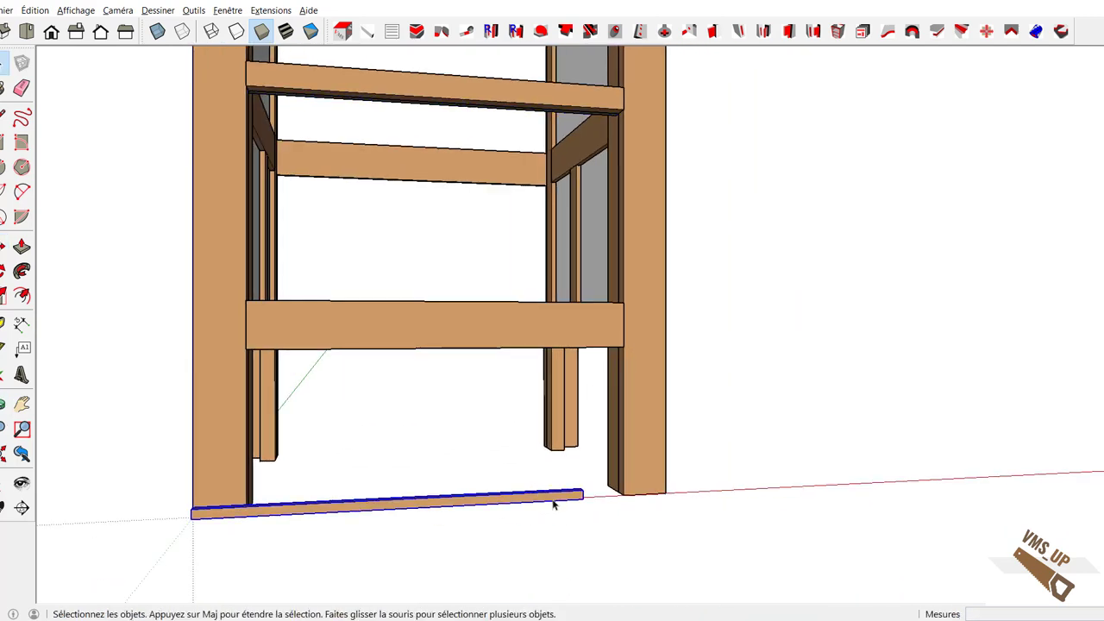
key("m")
middle_click_drag(577, 476, 722, 515)
scroll(680, 510, "up", 4)
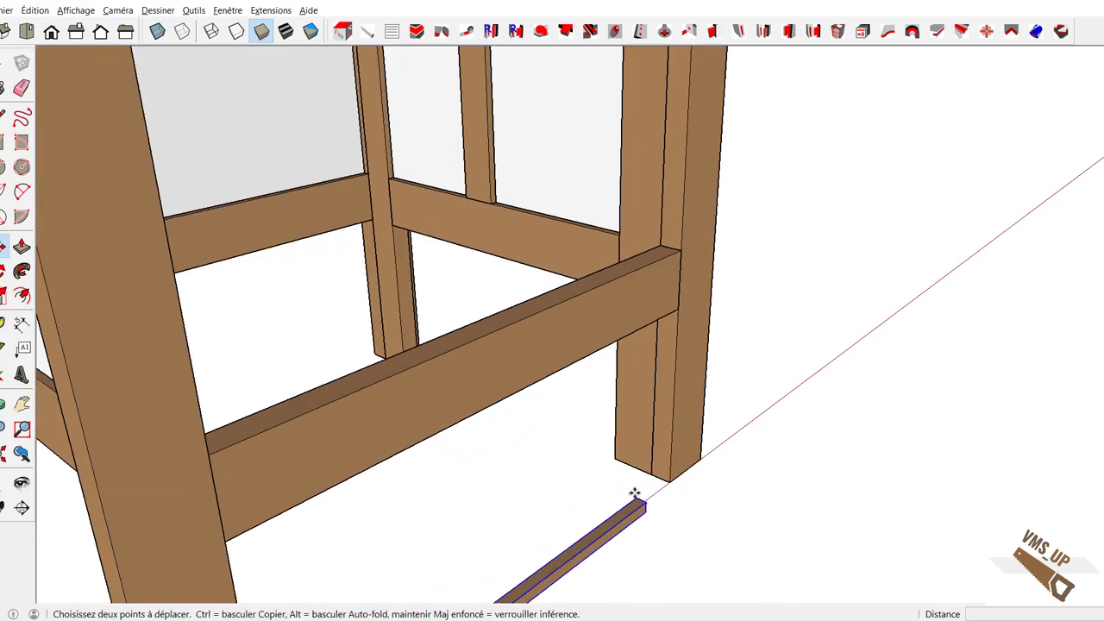
left_click(634, 498)
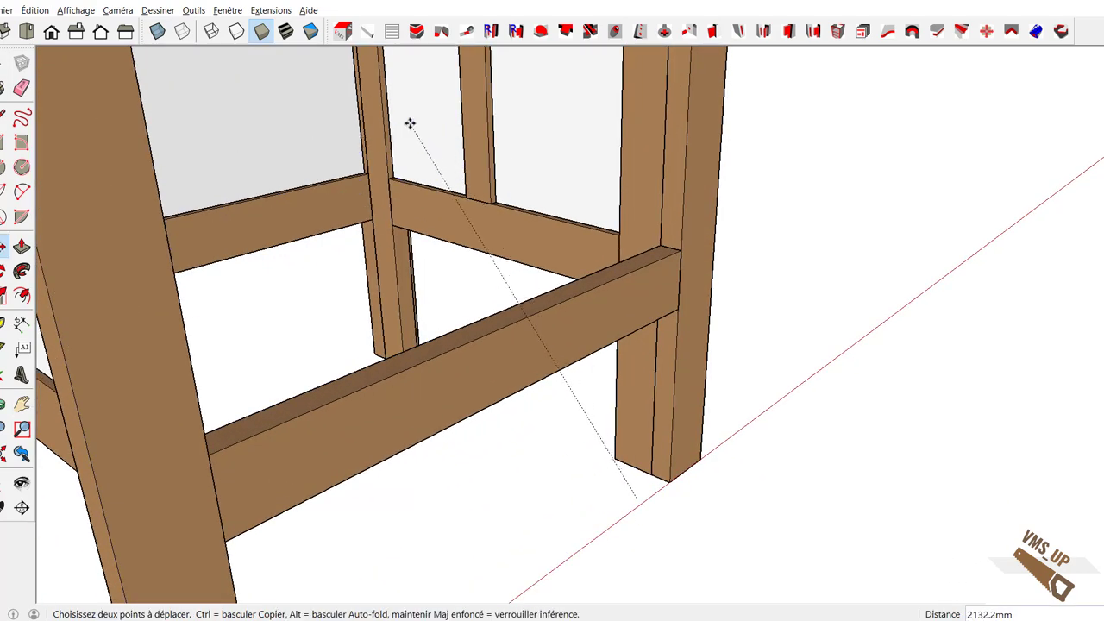
middle_click_drag(409, 125, 584, 532)
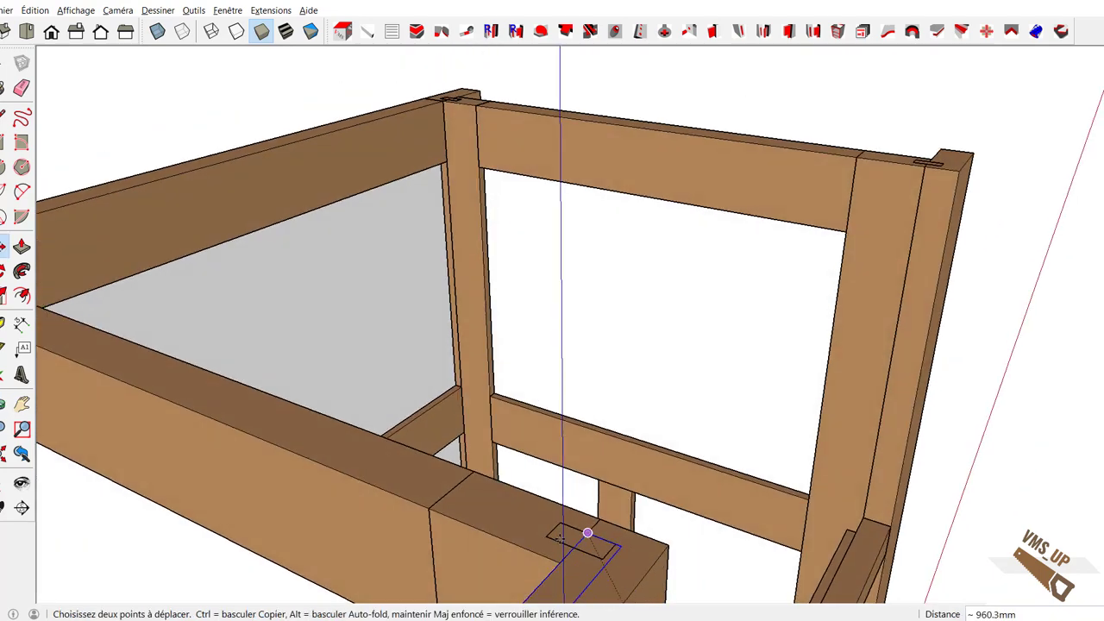
left_click(468, 403)
Move the rear batten about 3.2 mm along the locked vertical axis to level it with the front batten.
middle_click_drag(468, 402, 416, 391)
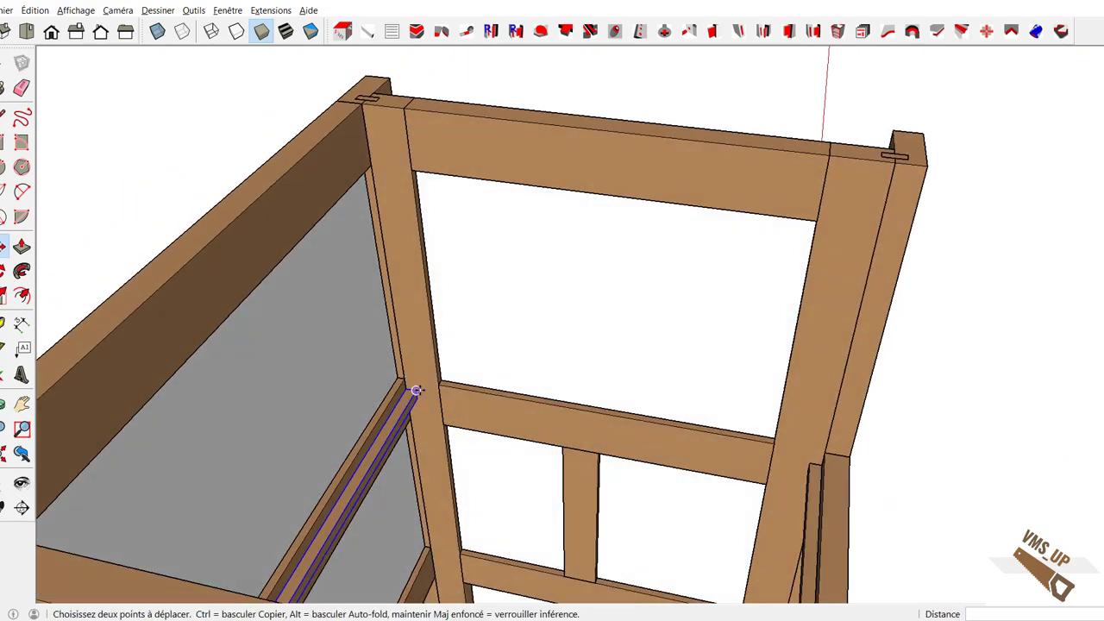
left_click(407, 390)
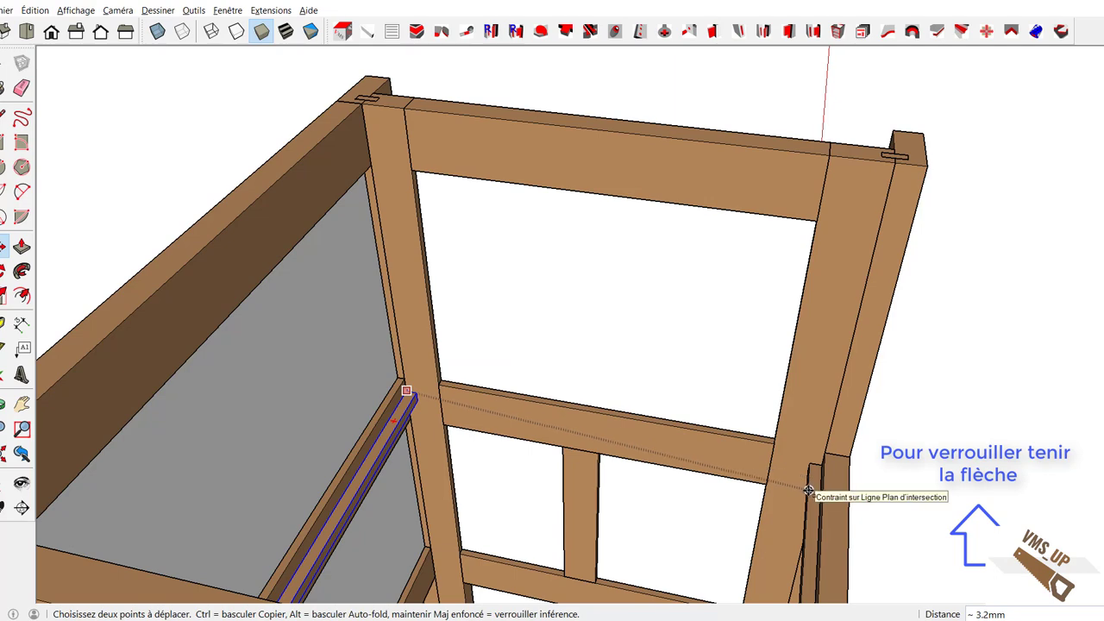
left_click(808, 490)
key("space")
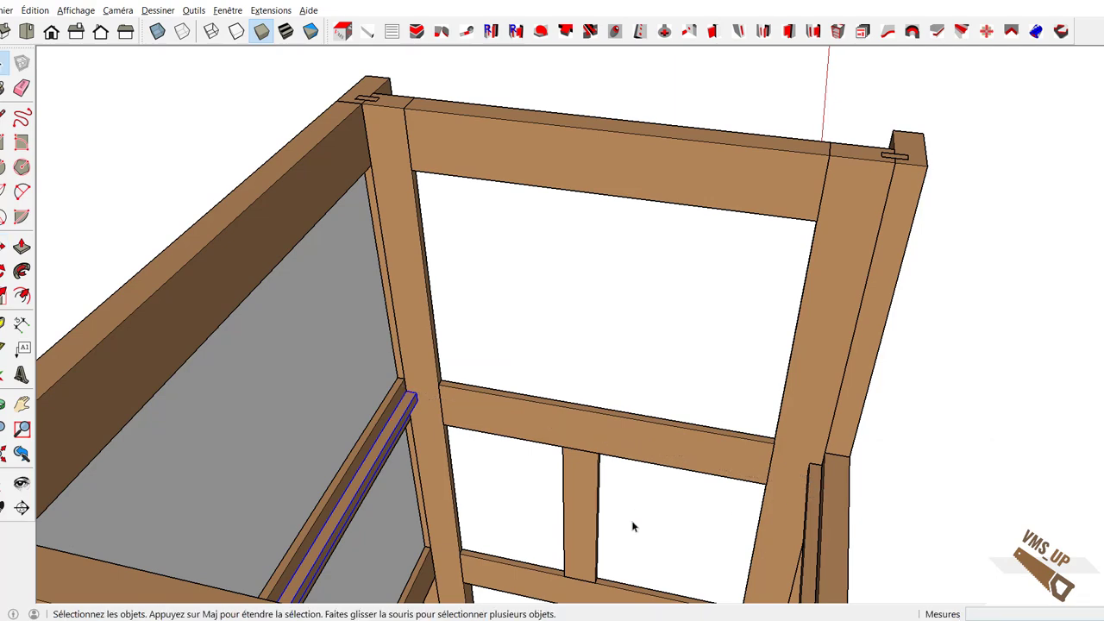
Draw a 480 × 452 mm rectangle across the tops of the two battens, from the rear batten's corner to the front batten's opposite corner.
scroll(630, 523, "down", 3)
middle_click_drag(631, 524, 216, 371)
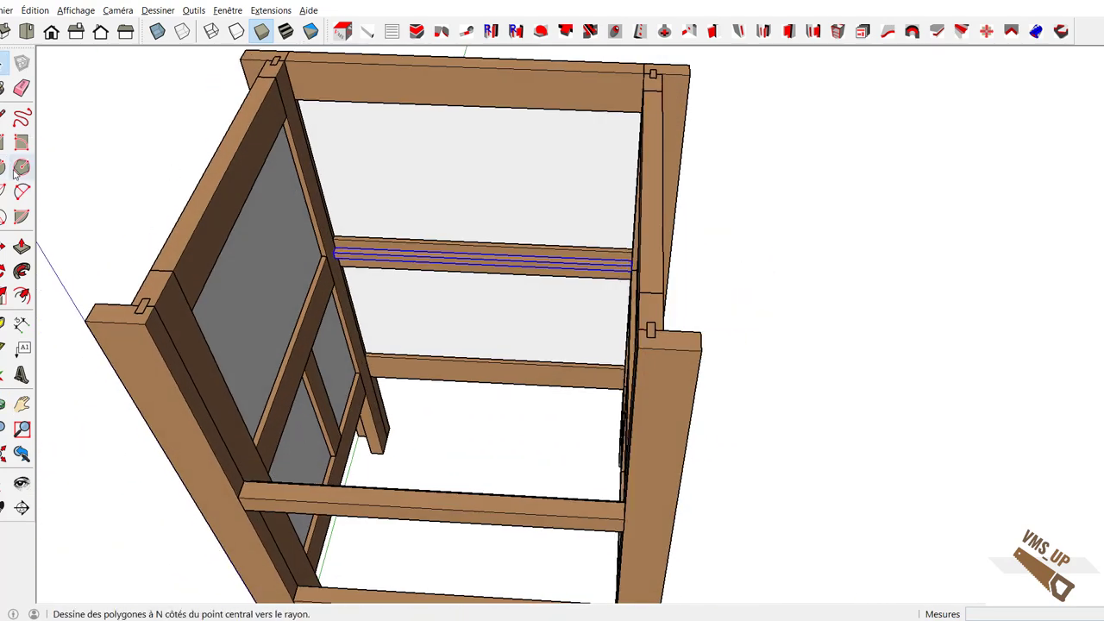
left_click(4, 141)
scroll(347, 316, "up", 5)
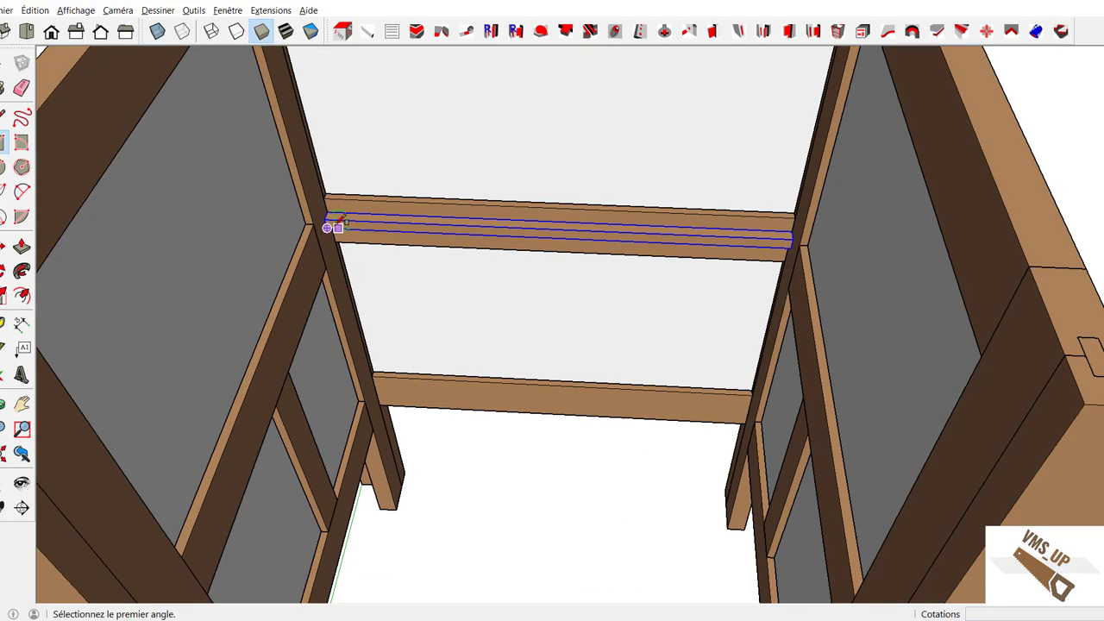
middle_click_drag(592, 440, 814, 471)
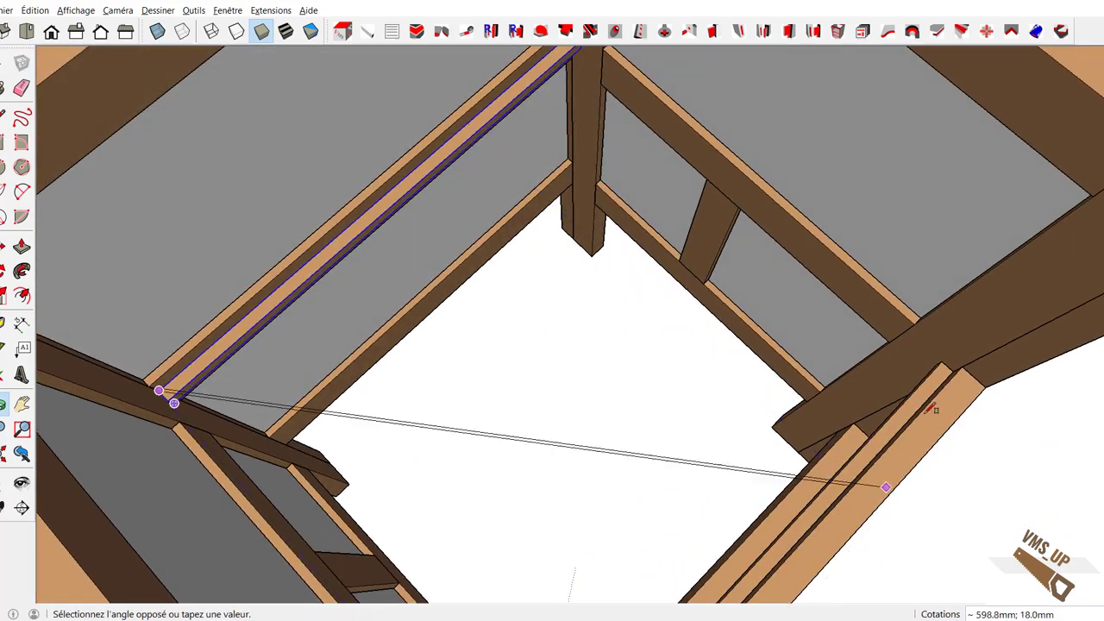
middle_click_drag(955, 373, 944, 414)
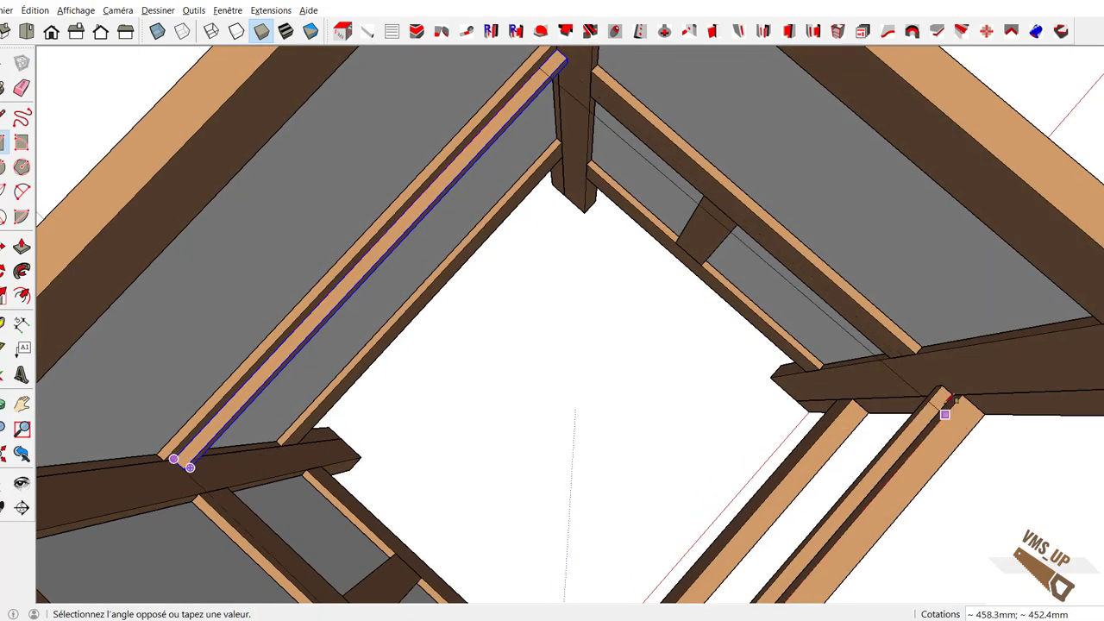
scroll(956, 401, "up", 2)
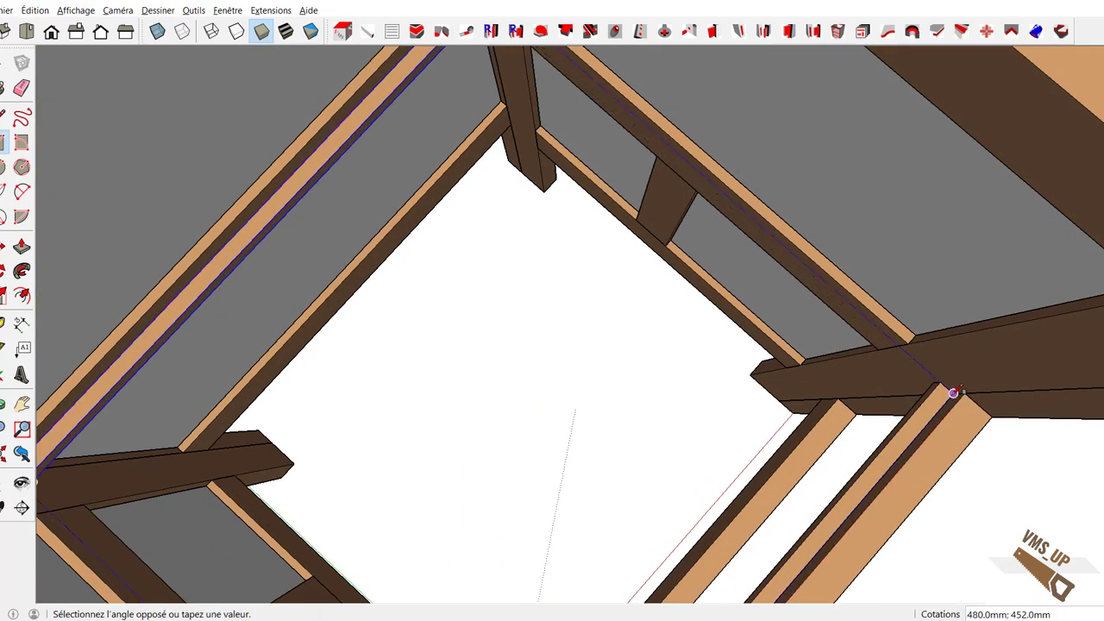
left_click(959, 390)
Extrude the rectangle 18 mm up to the top face of the upper front rail with Push/Pull.
middle_click_drag(781, 375, 486, 243)
key("p")
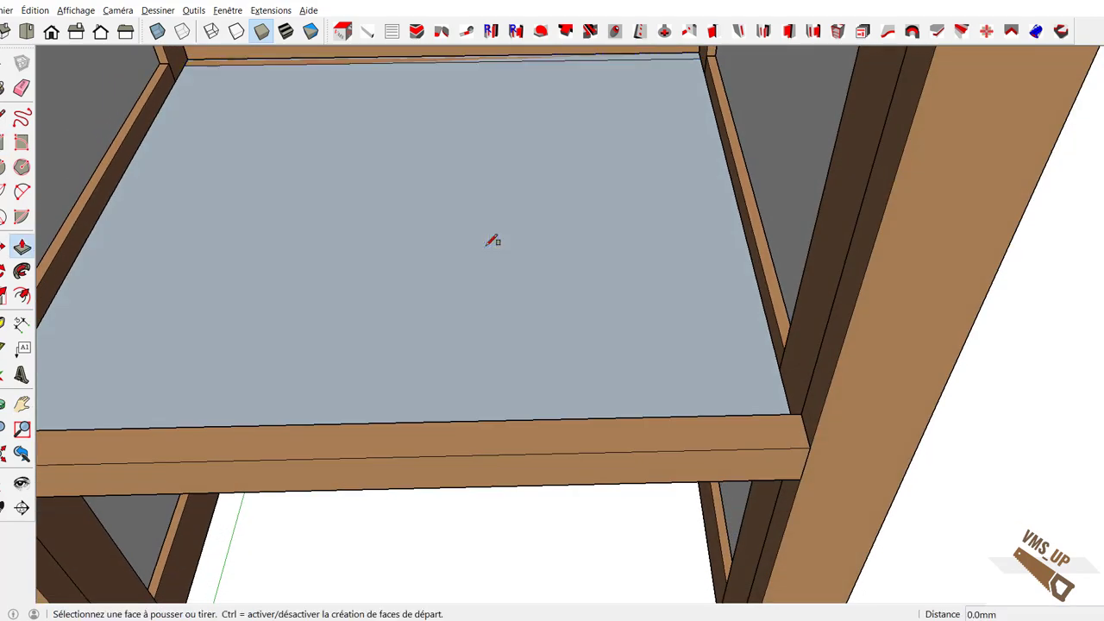
left_click(474, 284)
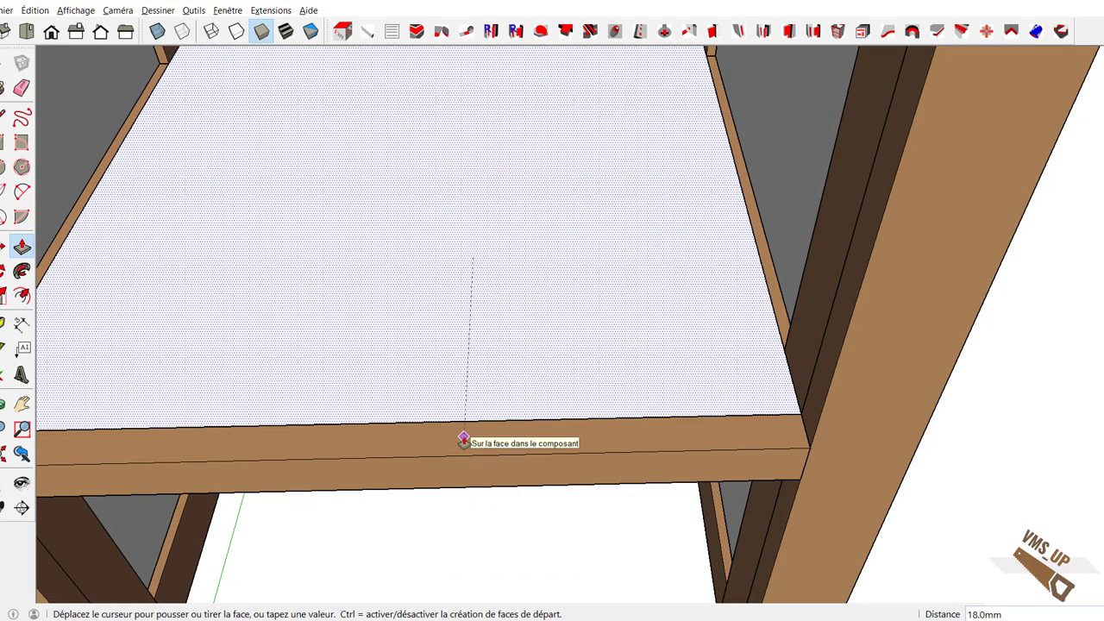
left_click(463, 440)
Turn the extruded shelf panel into a component named Plaque.
key("space")
left_click(452, 360)
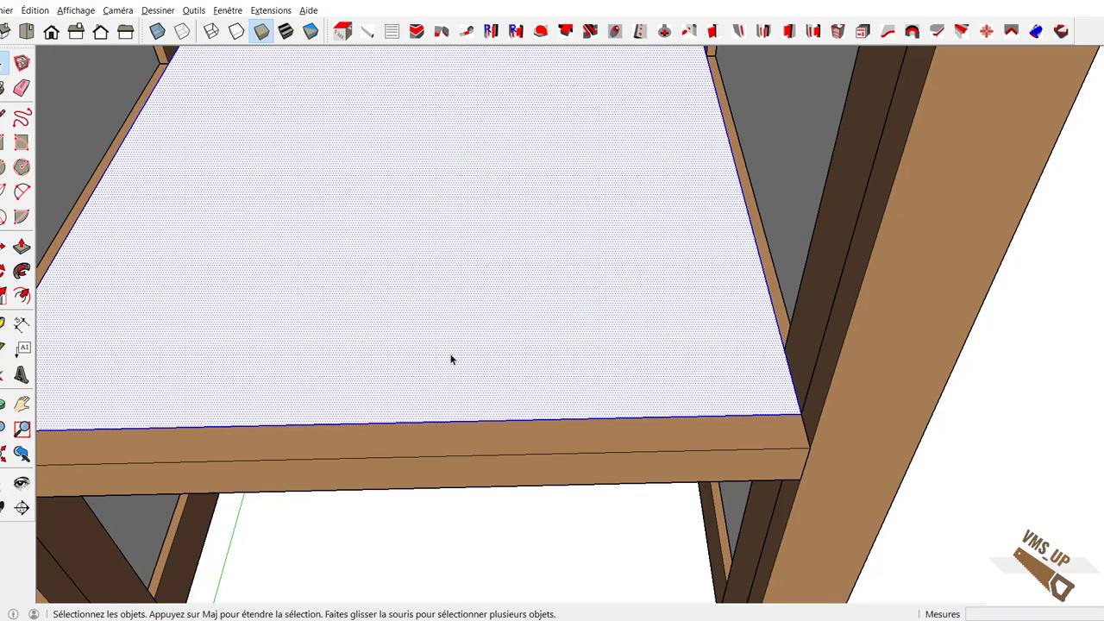
right_click(457, 360)
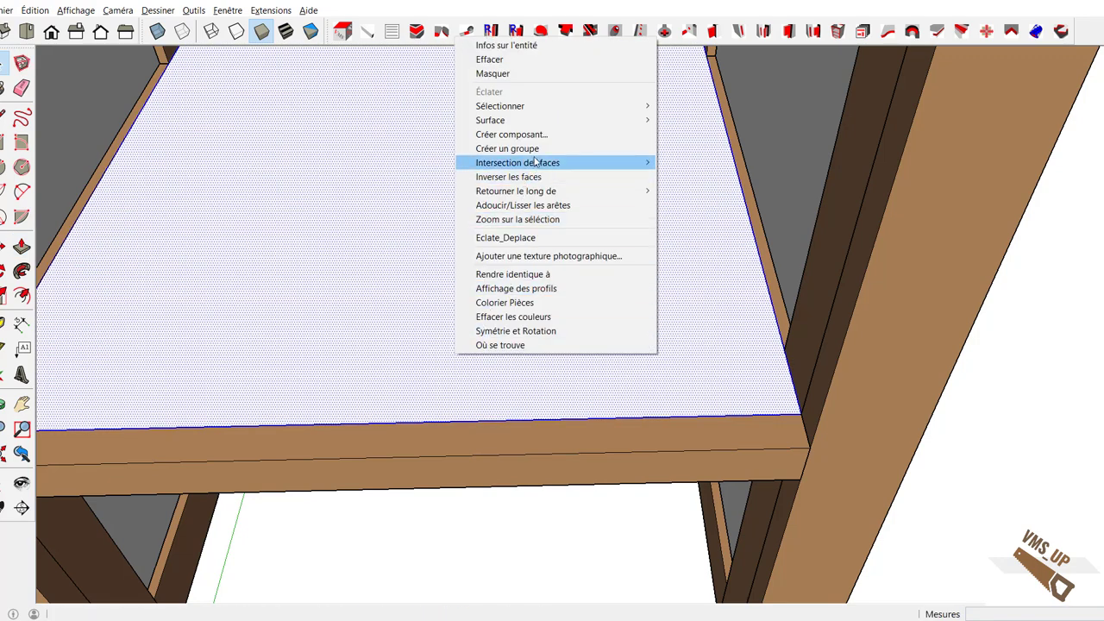
left_click(518, 134)
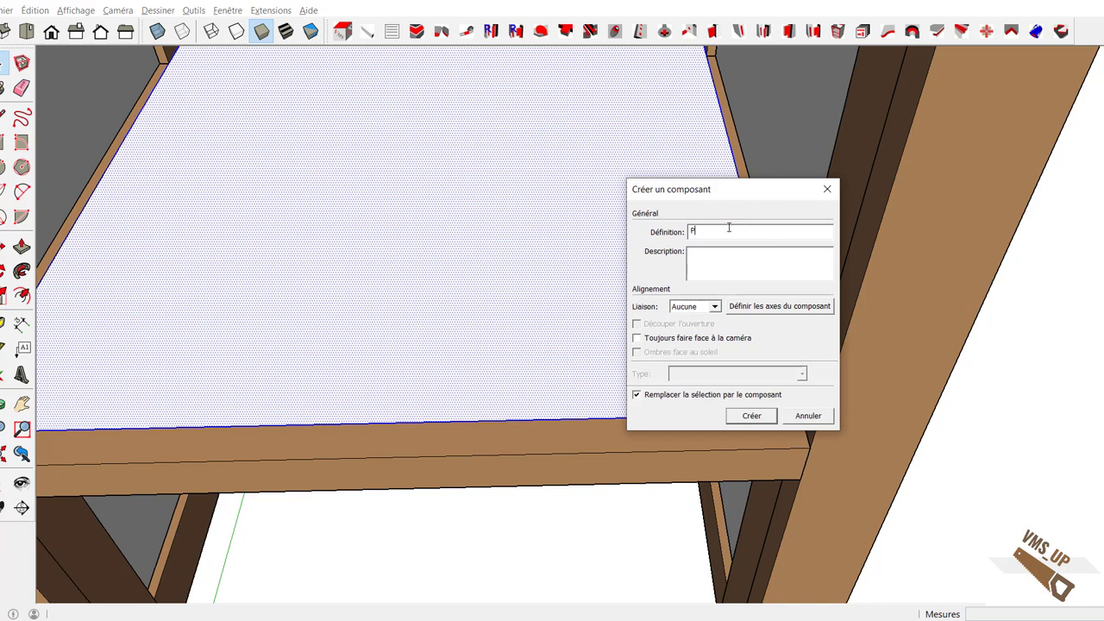
key("Return")
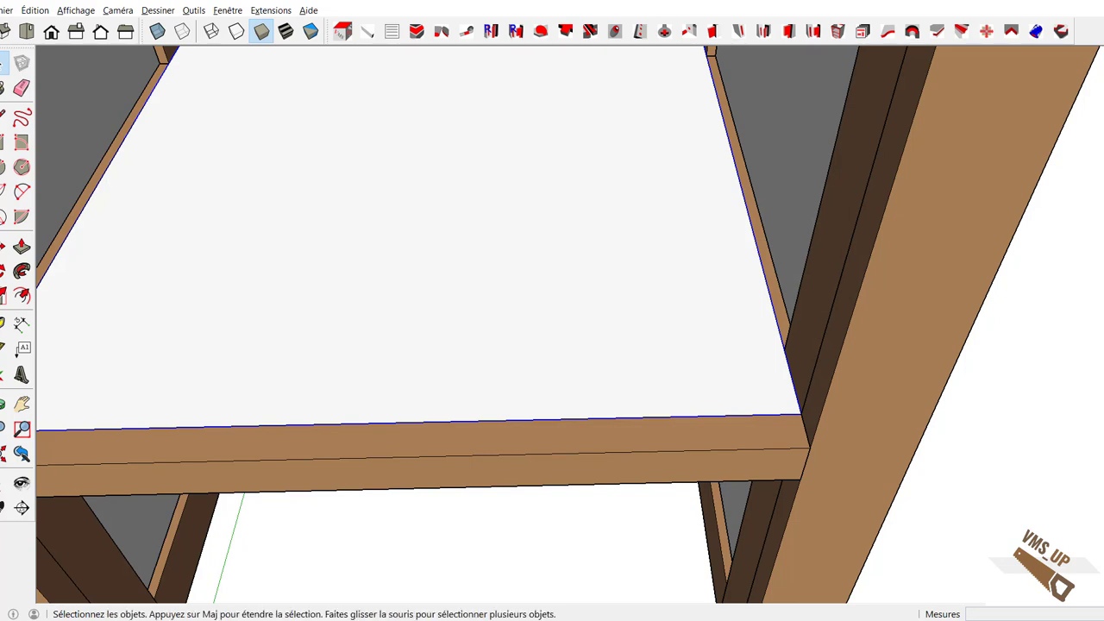
Paint the Plaque shelf panel with the model's Melamine material and switch the display back to shaded without textures.
left_click(4, 89)
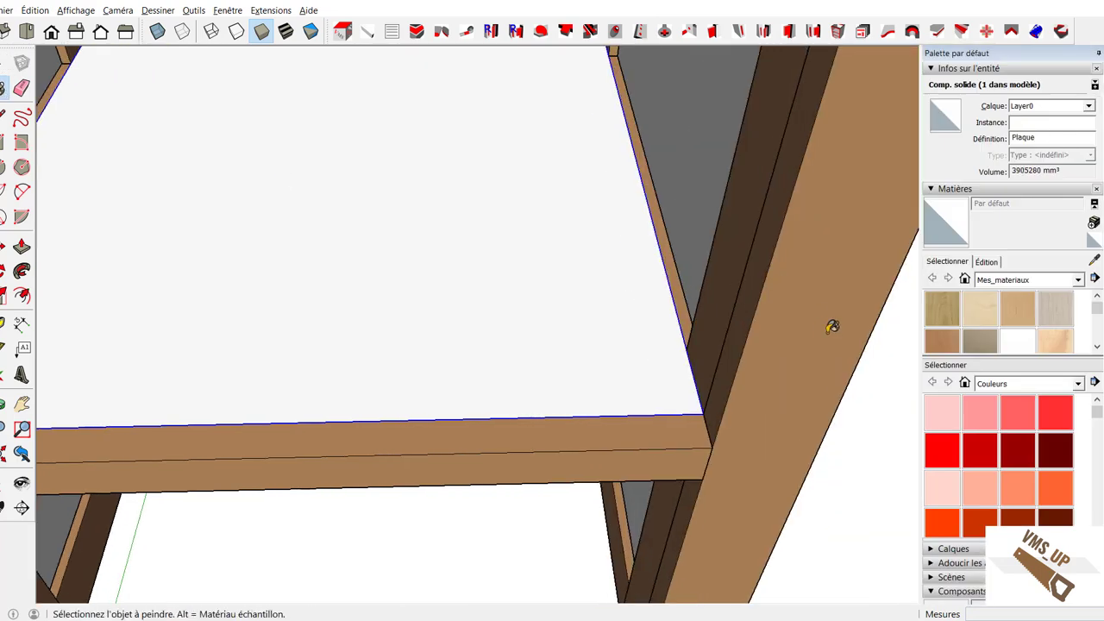
left_click(966, 281)
left_click(980, 319)
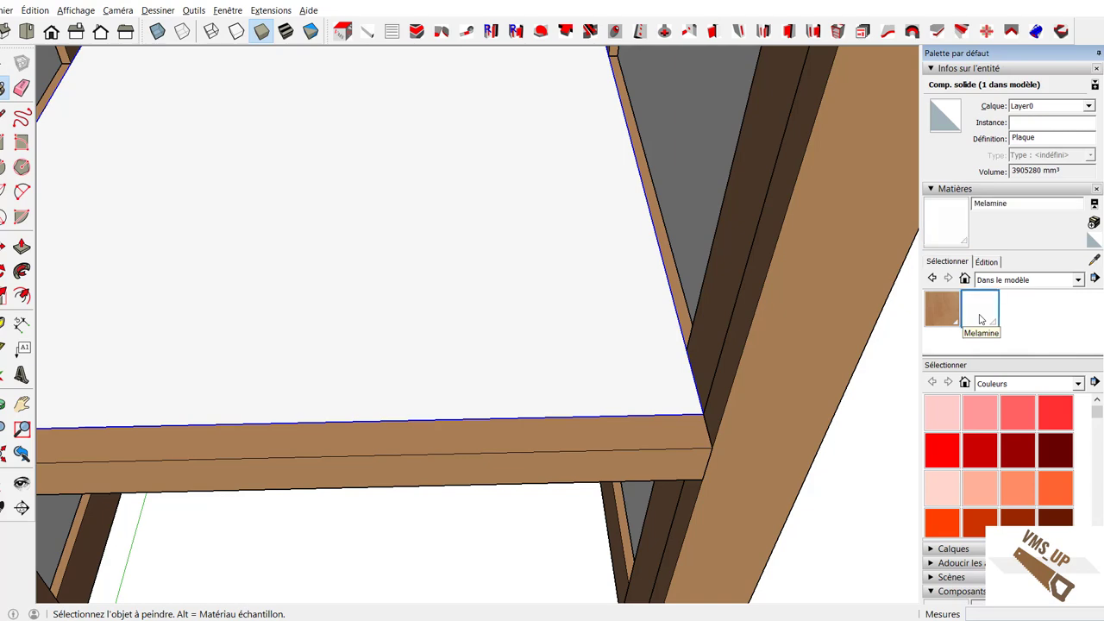
left_click(446, 265)
scroll(446, 264, "down", 5)
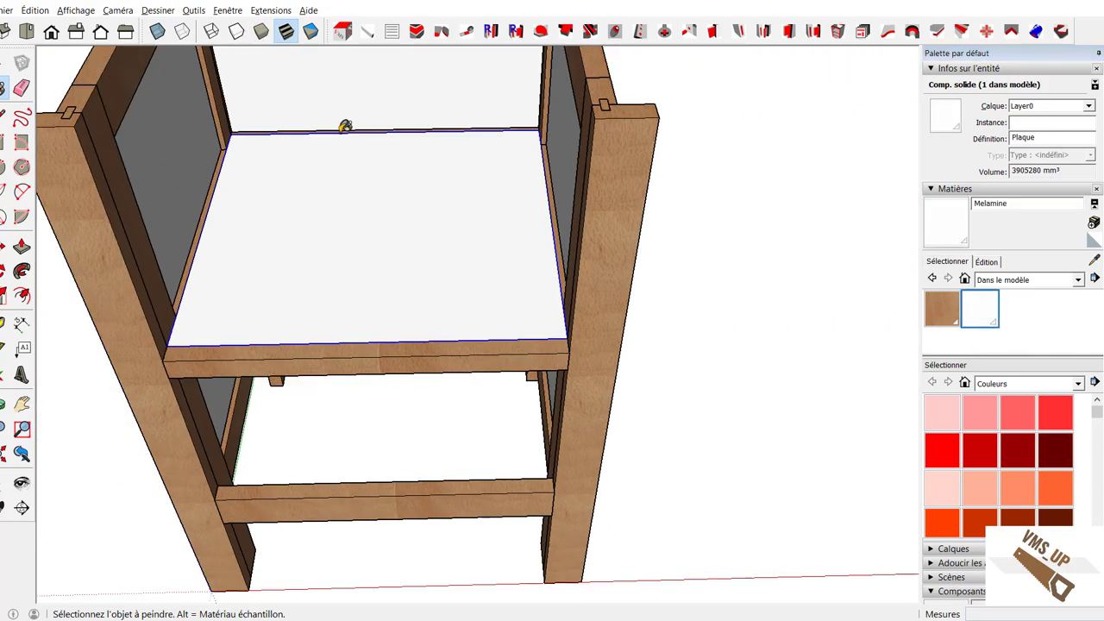
left_click(262, 35)
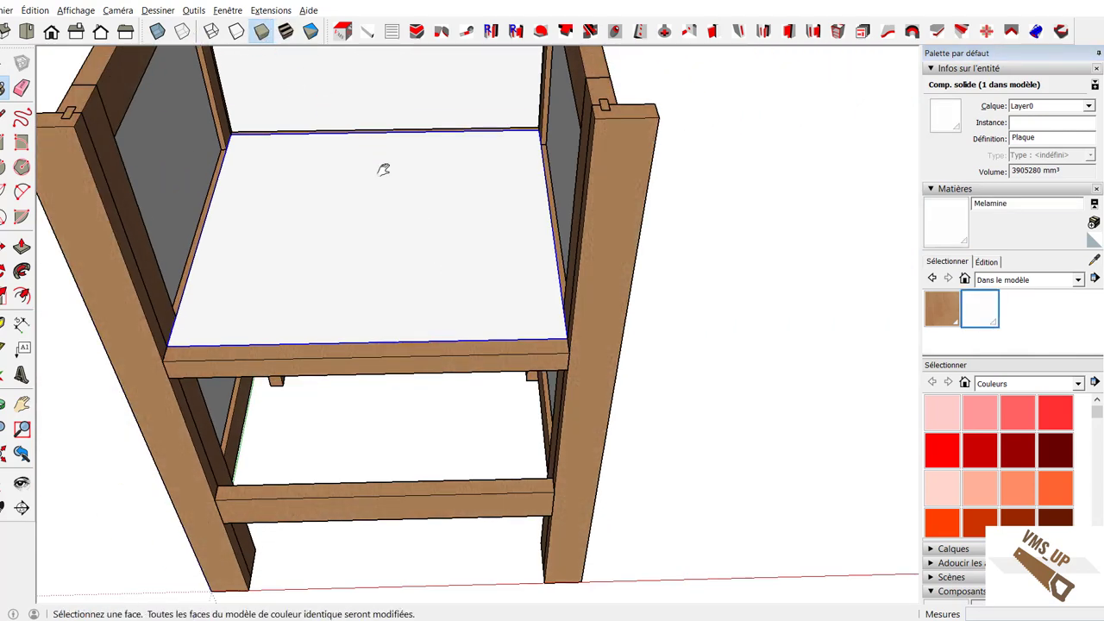
middle_click_drag(383, 170, 458, 242)
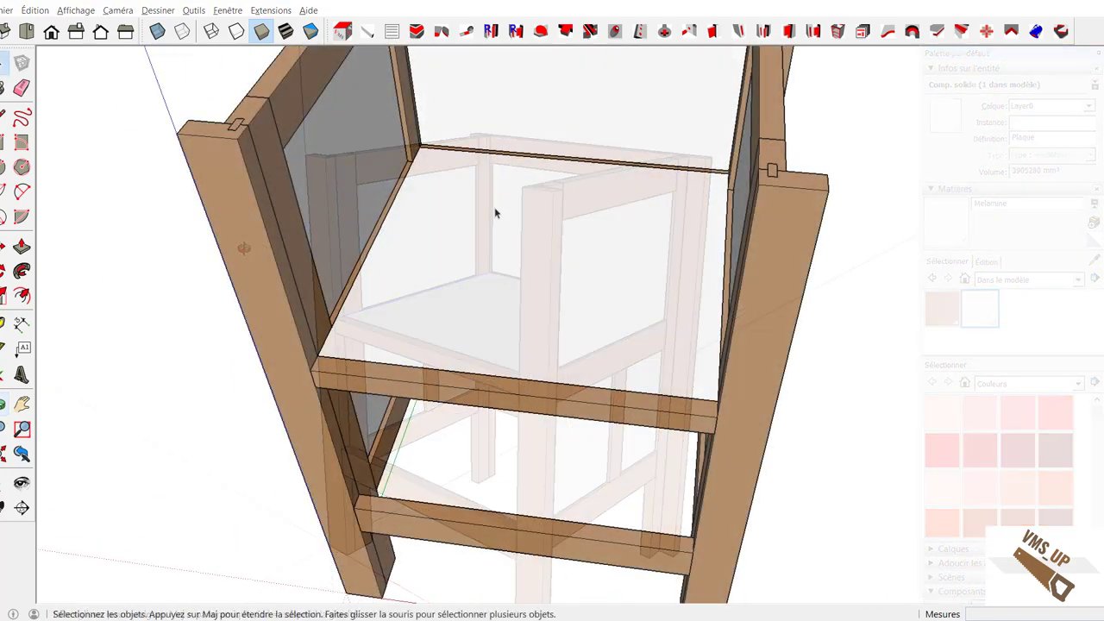
Hide the shelf panel and try to mirror the rear batten with the Symétrie et Rotation command.
right_click(494, 211)
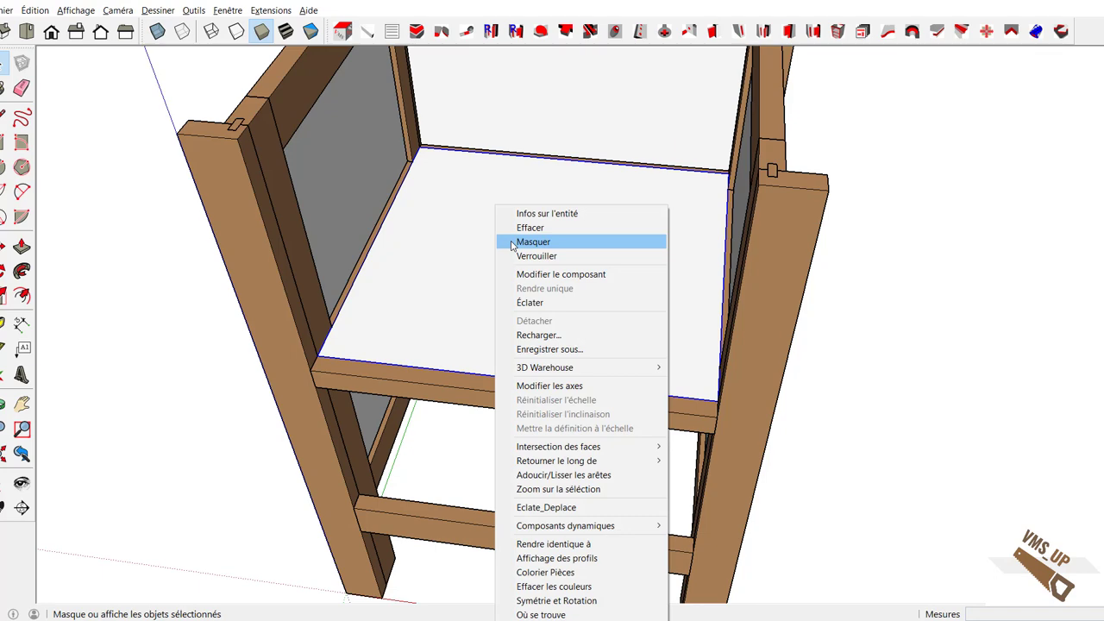
left_click(512, 241)
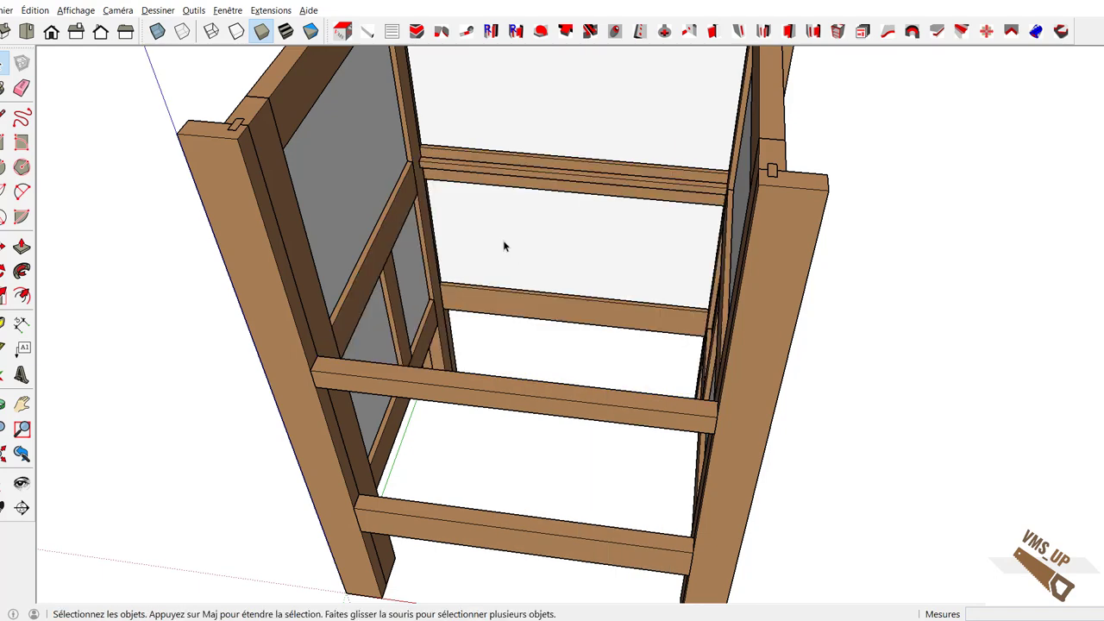
scroll(502, 242, "up", 4)
right_click(509, 117)
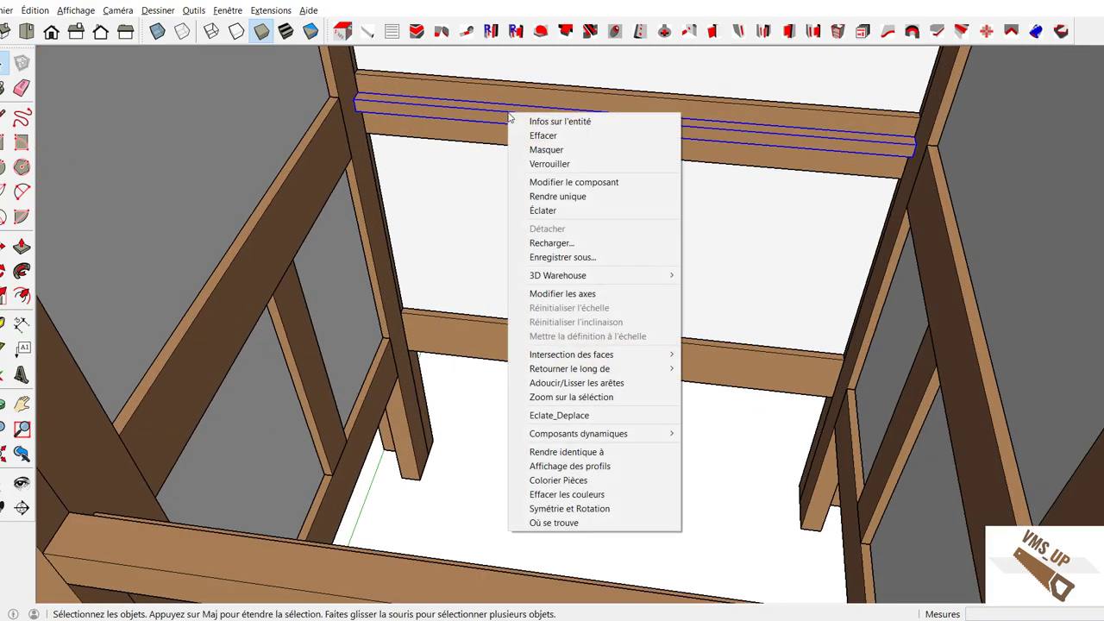
left_click(568, 509)
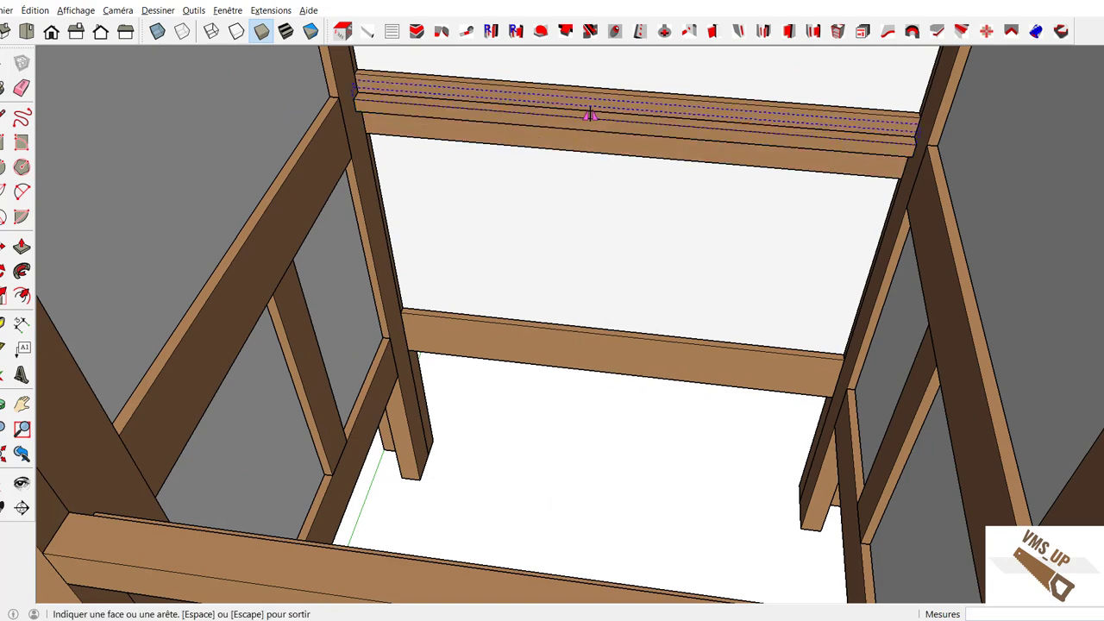
scroll(568, 134, "up", 2)
left_click(575, 125)
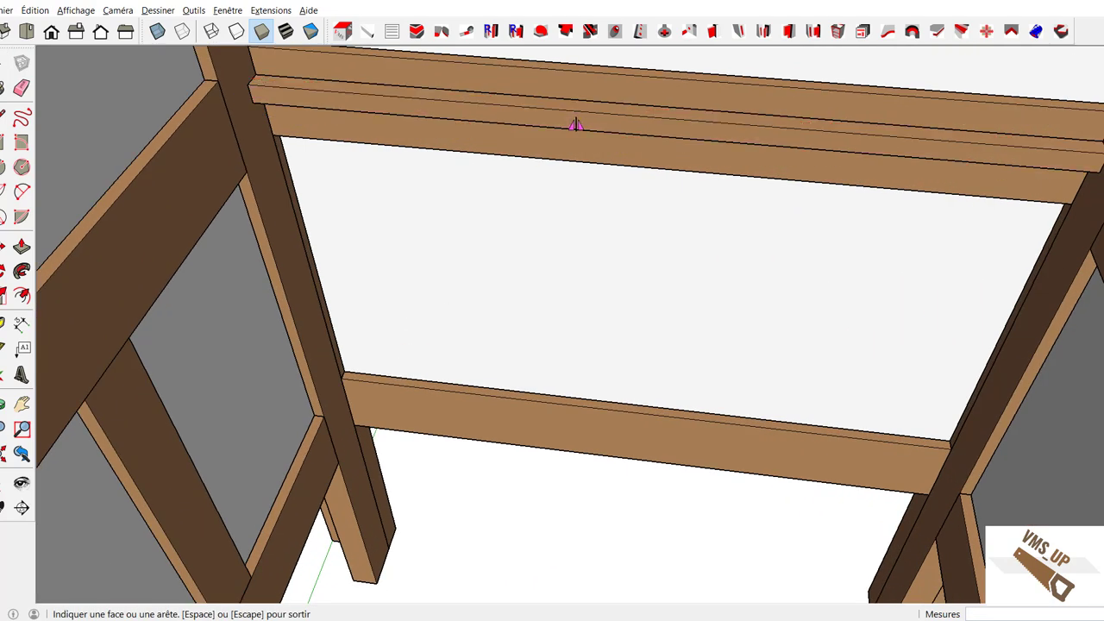
key("space")
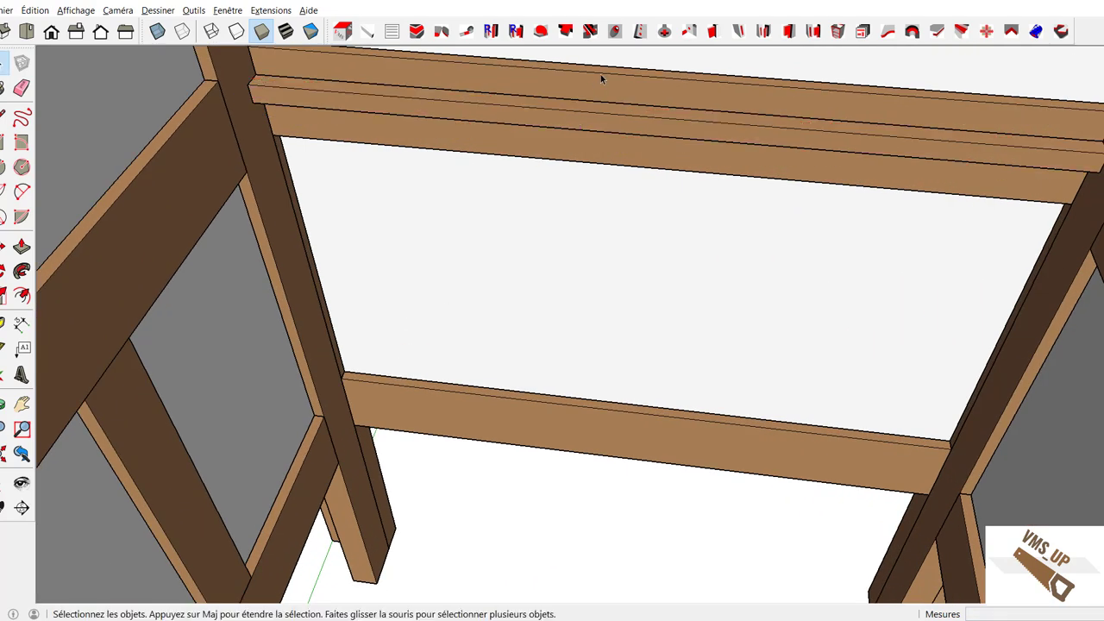
Insert a row of four 4x30 Pozidriv screws along the rear batten, 6 mm edge distance, direct drilling, starting about 76 mm from its end.
left_click(665, 32)
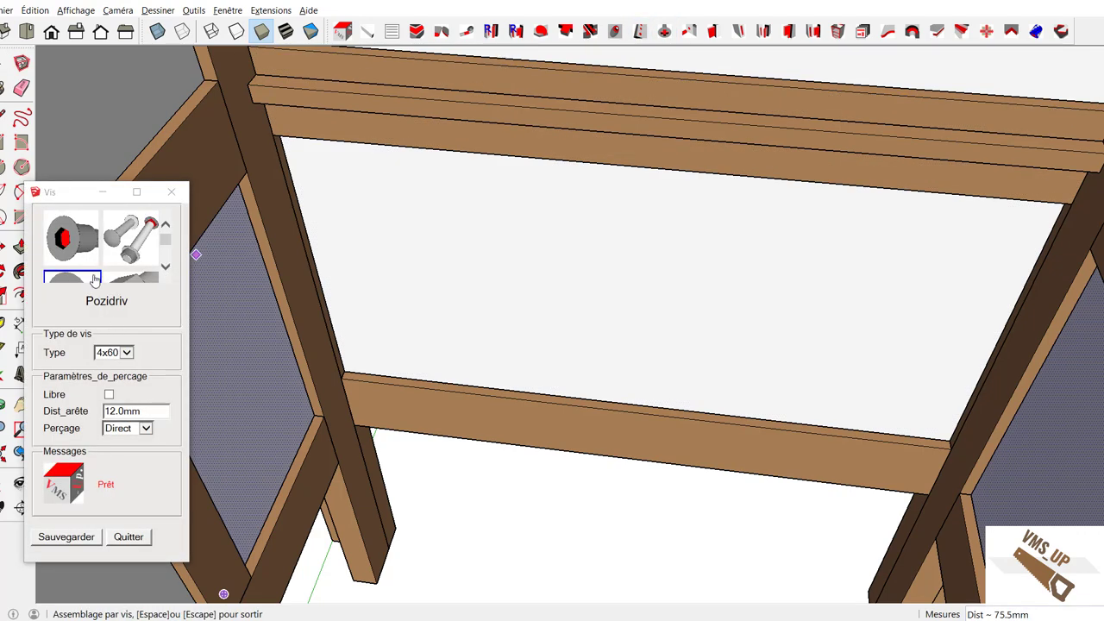
left_click(97, 284)
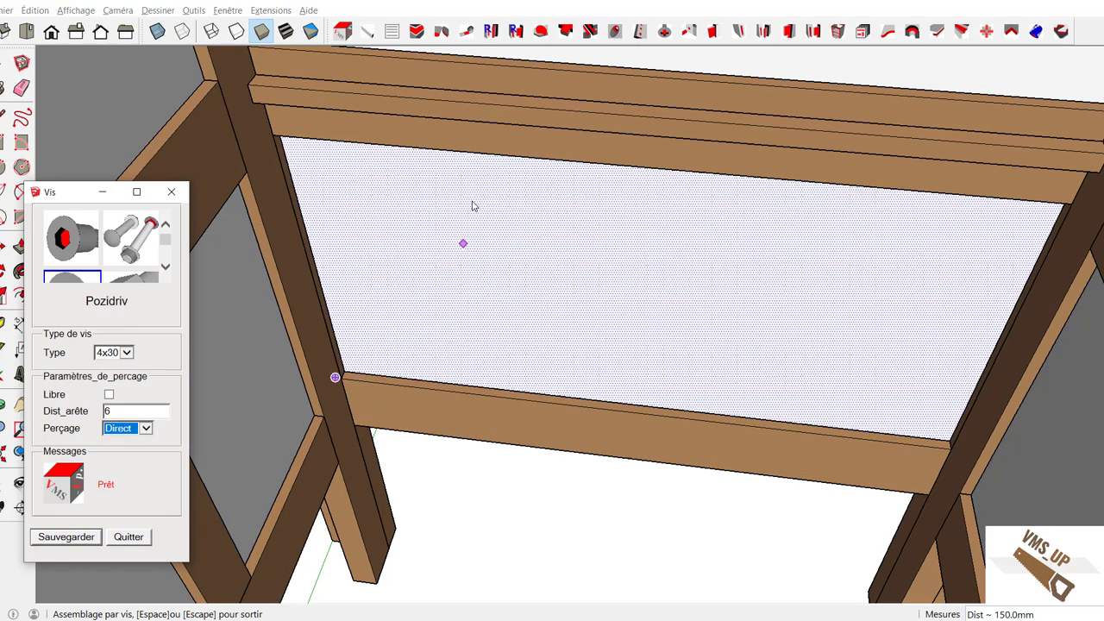
scroll(371, 100, "up", 1)
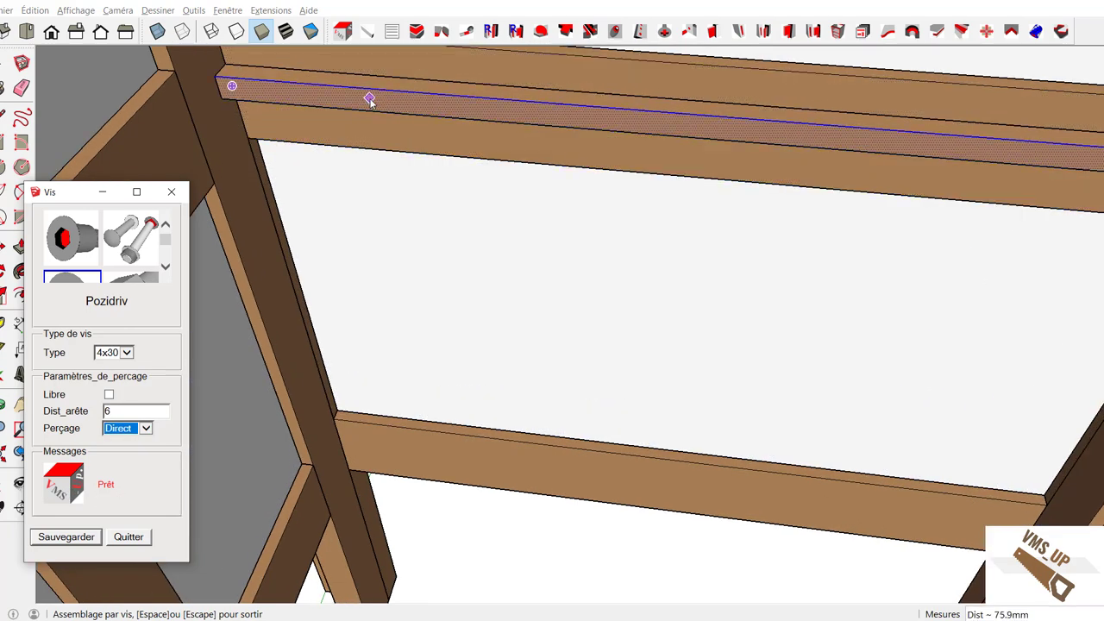
left_click(369, 100)
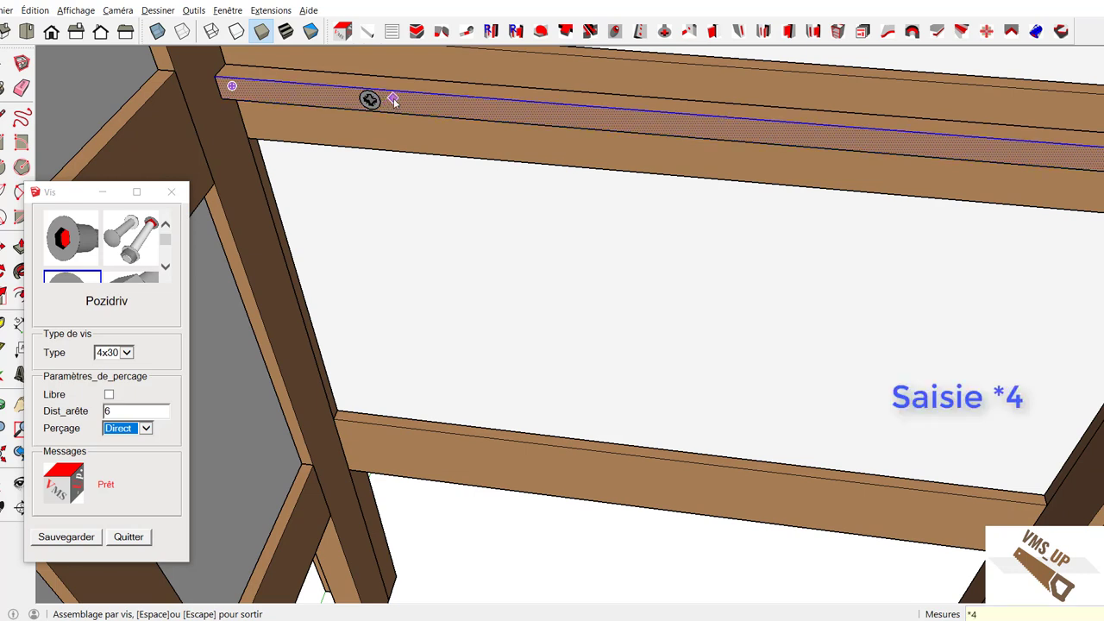
key("Return")
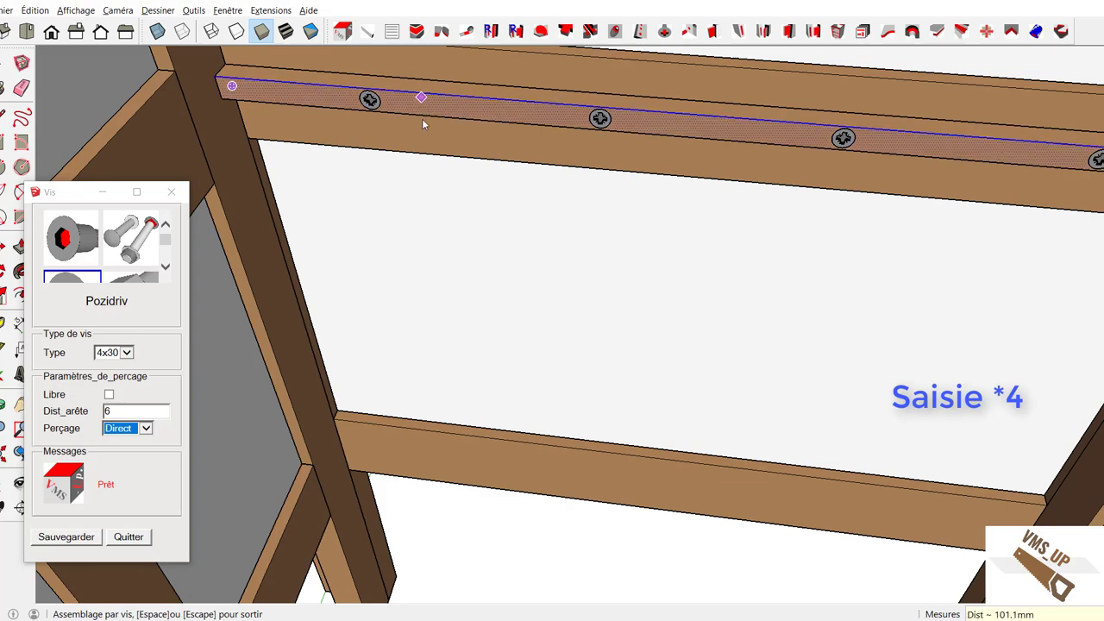
scroll(434, 149, "down", 5)
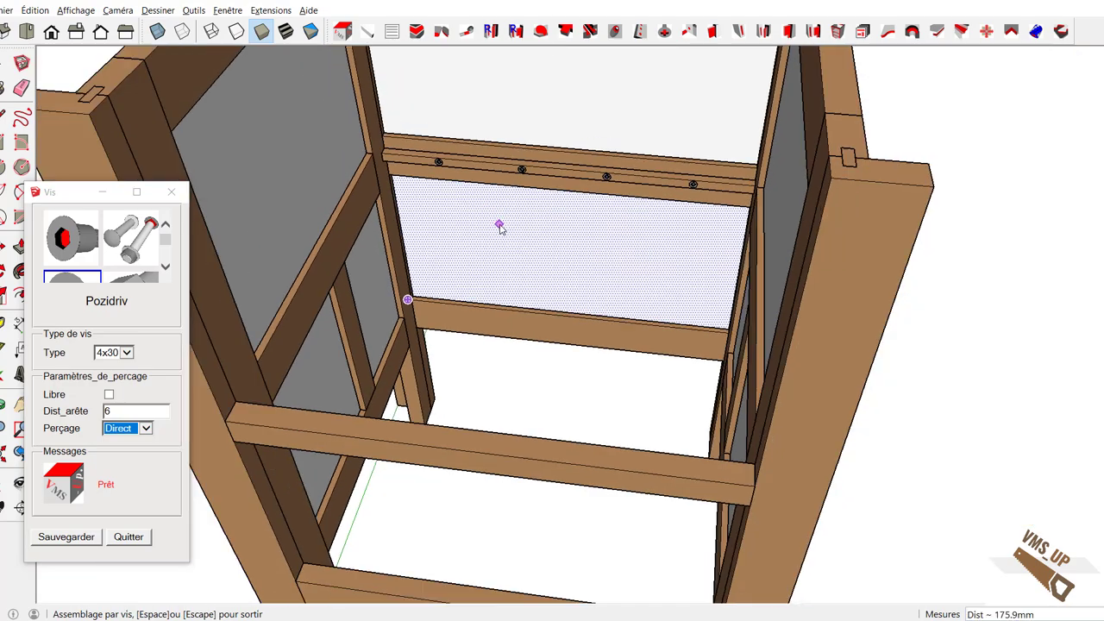
mouse_move(499, 226)
middle_mouse_down()
mouse_move(475, 313)
mouse_move(492, 595)
mouse_move(475, 485)
mouse_move(454, 535)
mouse_move(535, 533)
mouse_move(661, 327)
mouse_move(802, 207)
mouse_move(939, 135)
mouse_move(925, 136)
middle_mouse_up()
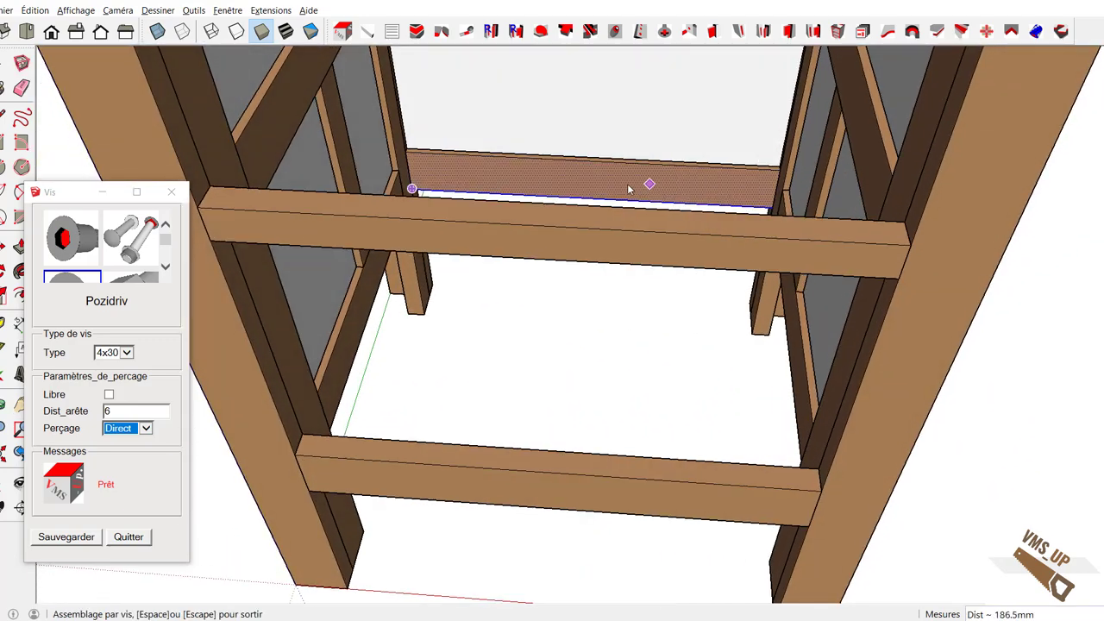
key("space")
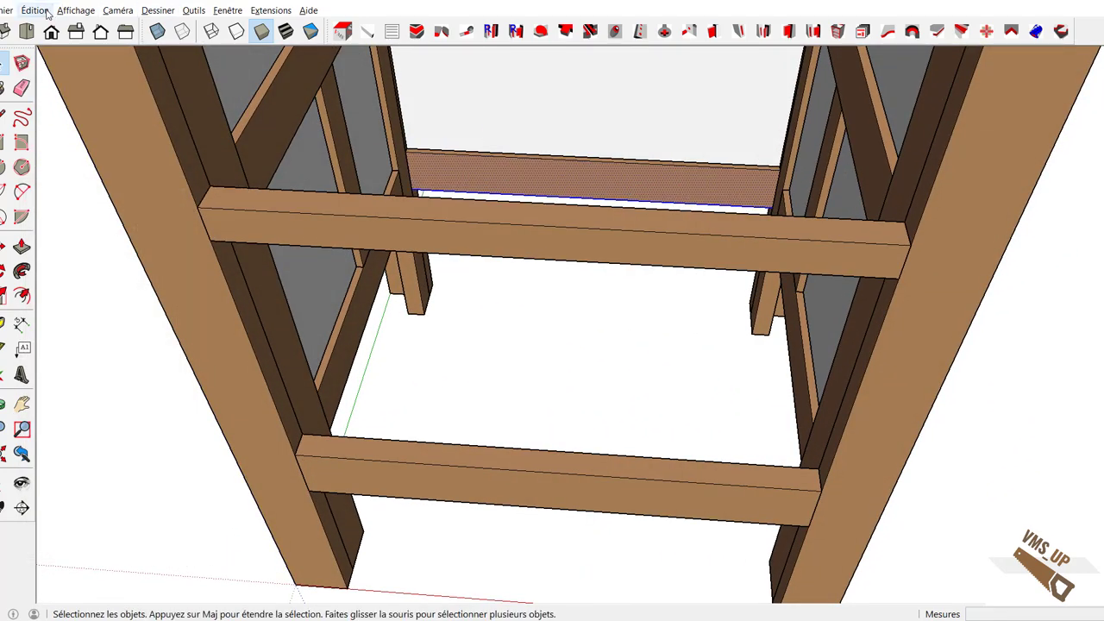
Reveal all hidden objects to bring back the shelf panel.
left_click(42, 12)
mouse_move(92, 197)
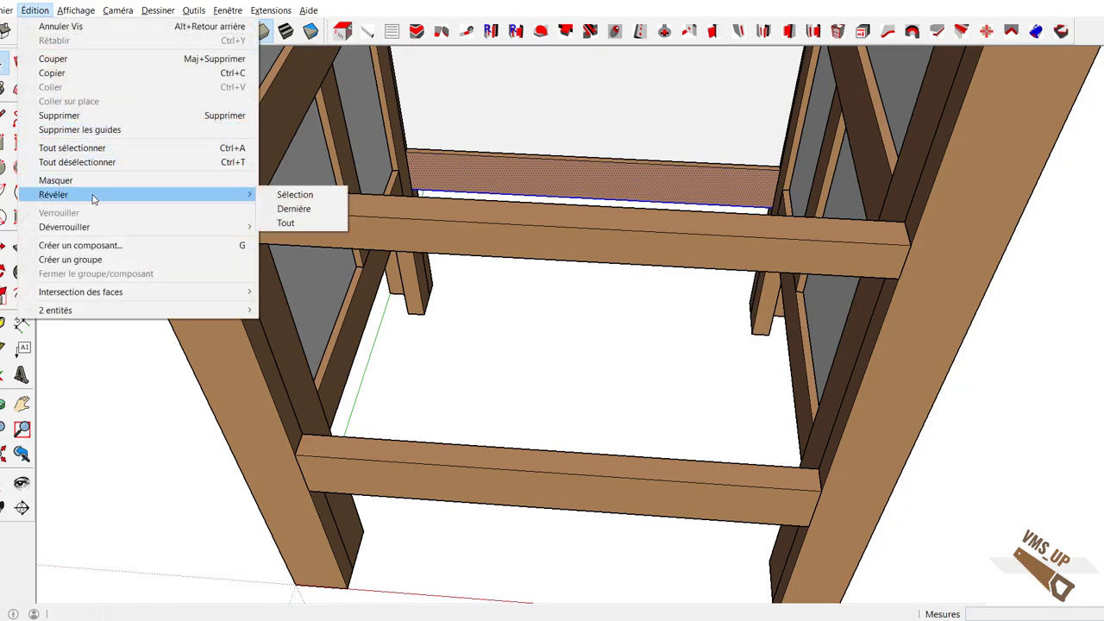
left_click(332, 223)
middle_click_drag(332, 223, 405, 387)
scroll(405, 312, "down", 4)
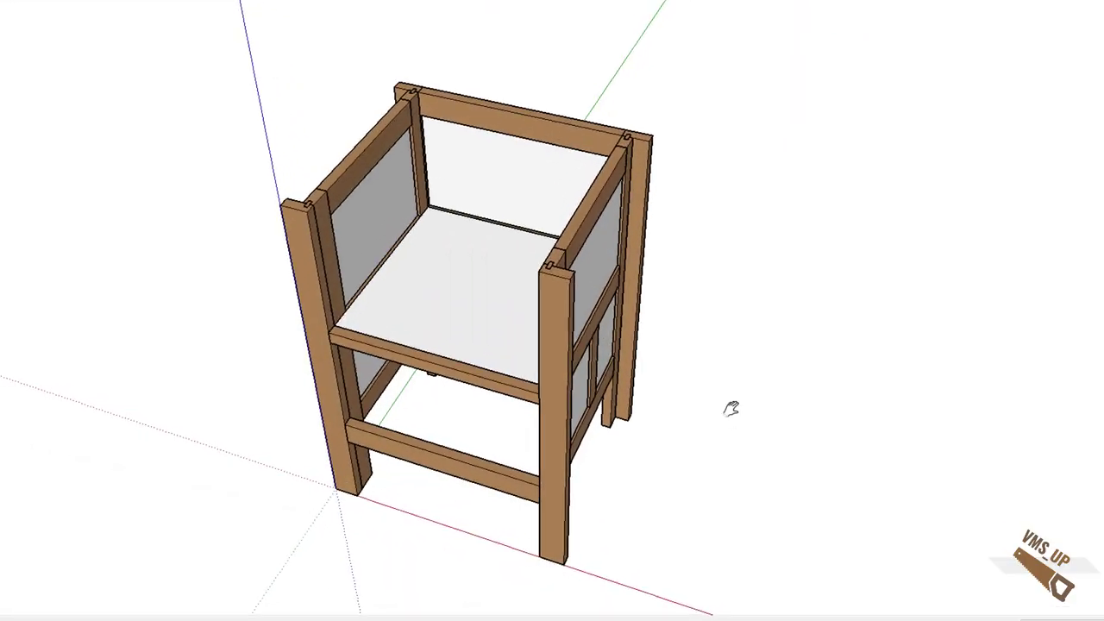
middle_click_drag(732, 407, 357, 454)
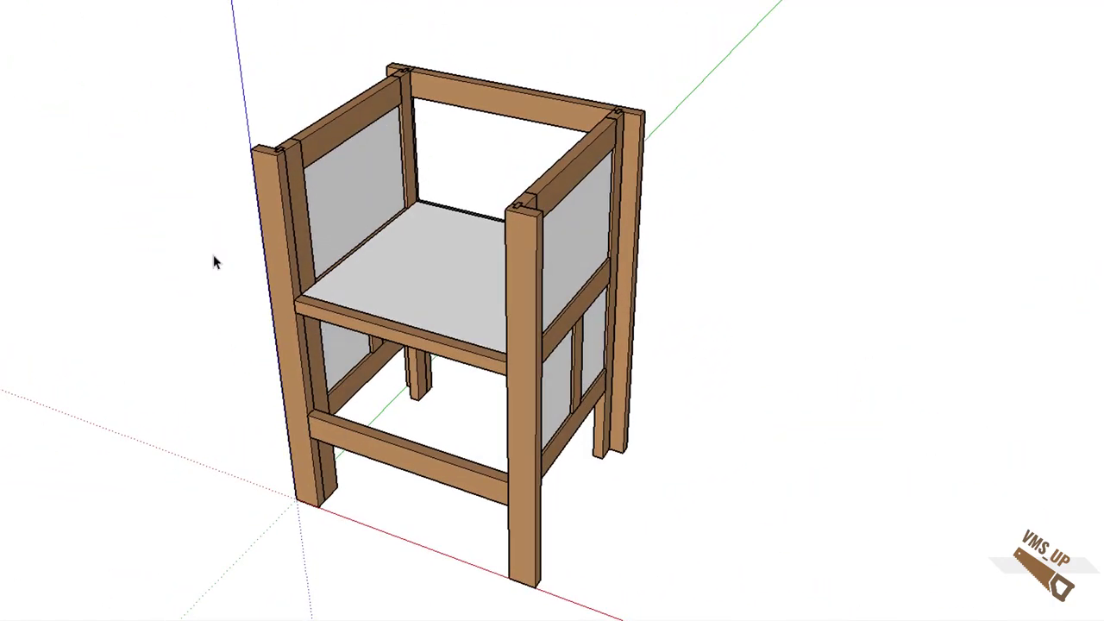
middle_click_drag(128, 260, 568, 285)
middle_click_drag(843, 313, 332, 334)
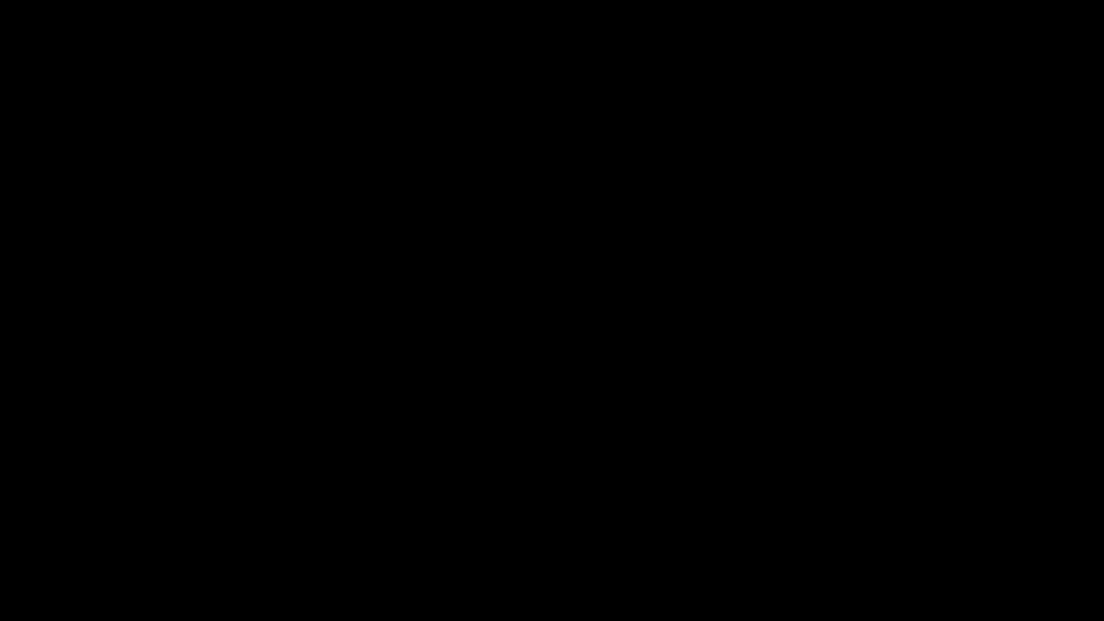